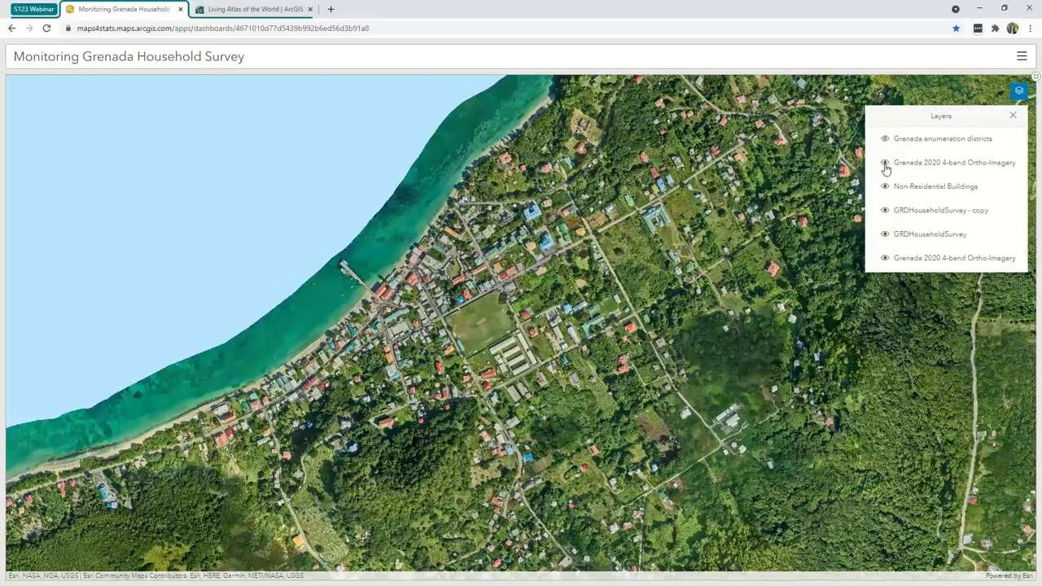
Replace the upper Grenada 2020 4-band Ortho-Imagery layer with the Grenada enumeration districts on the map and return to the full dashboard layout
left_click(885, 165)
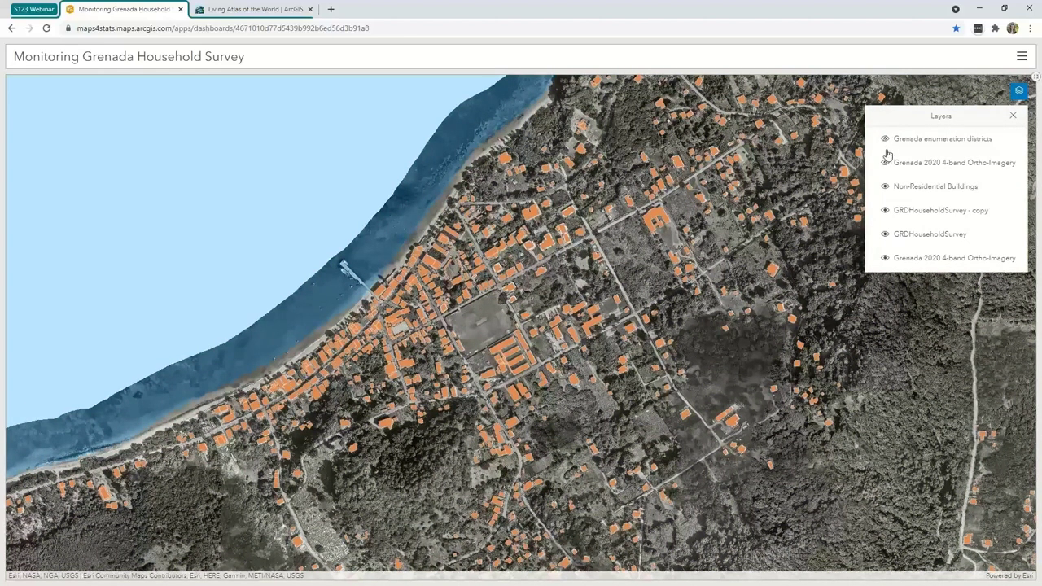
left_click(884, 139)
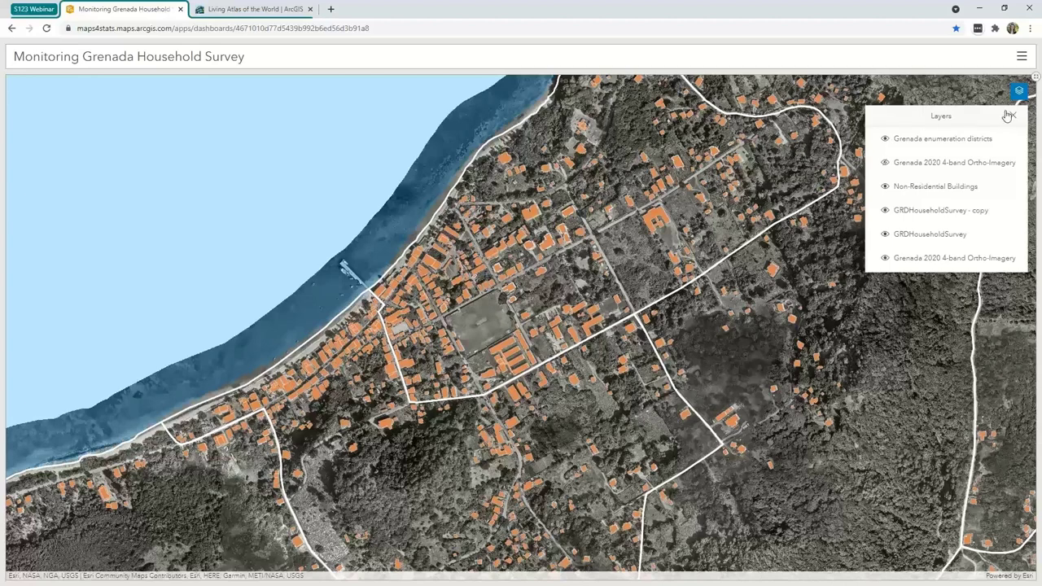
left_click(1036, 77)
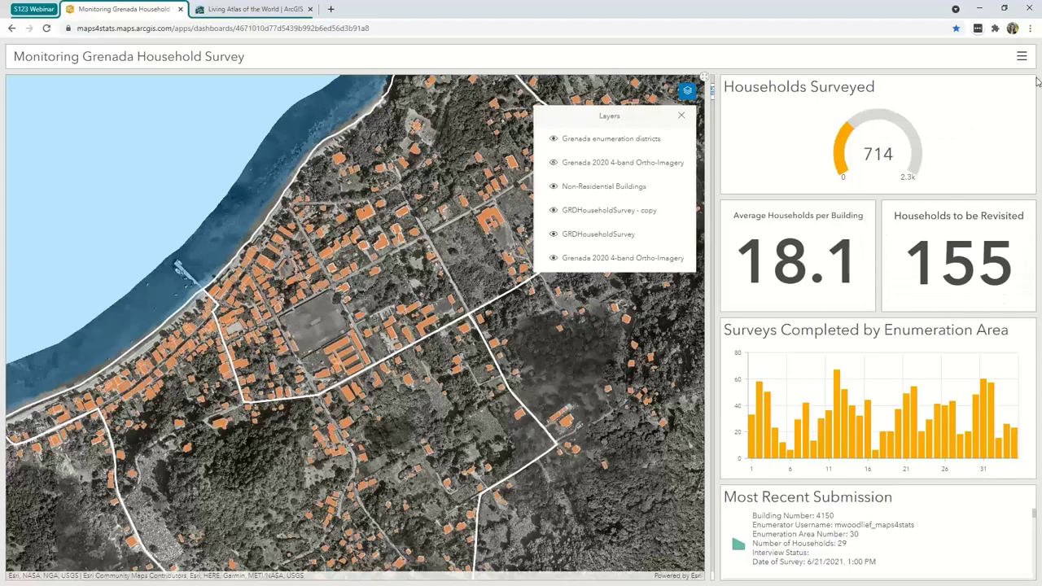
left_click(683, 116)
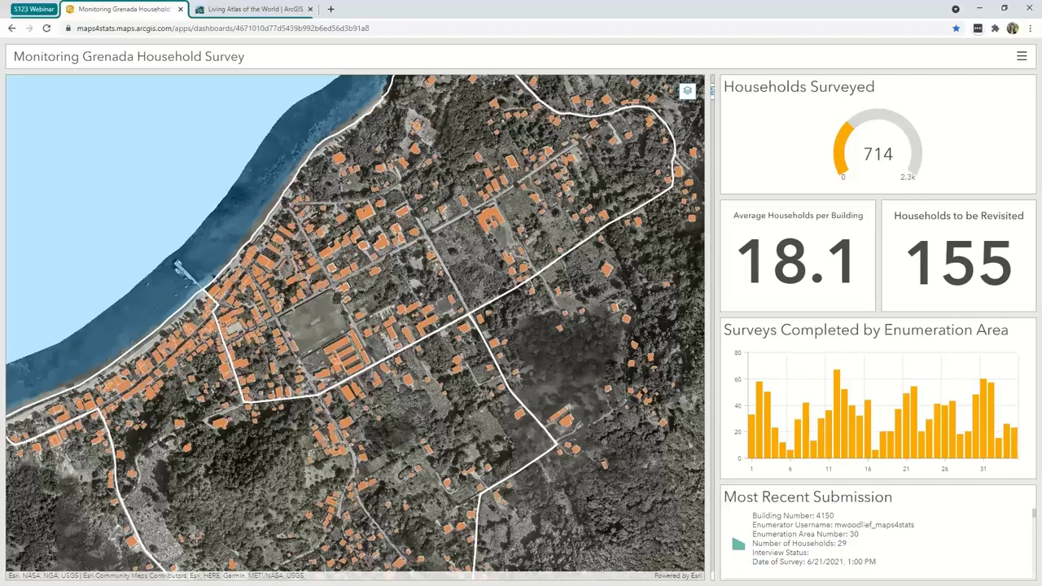
Switch to ArcGIS Pro and outline four roofs near the coastal town with rectangles as Building training samples in the 2020 Ortho-Imagery
key("alt+Tab")
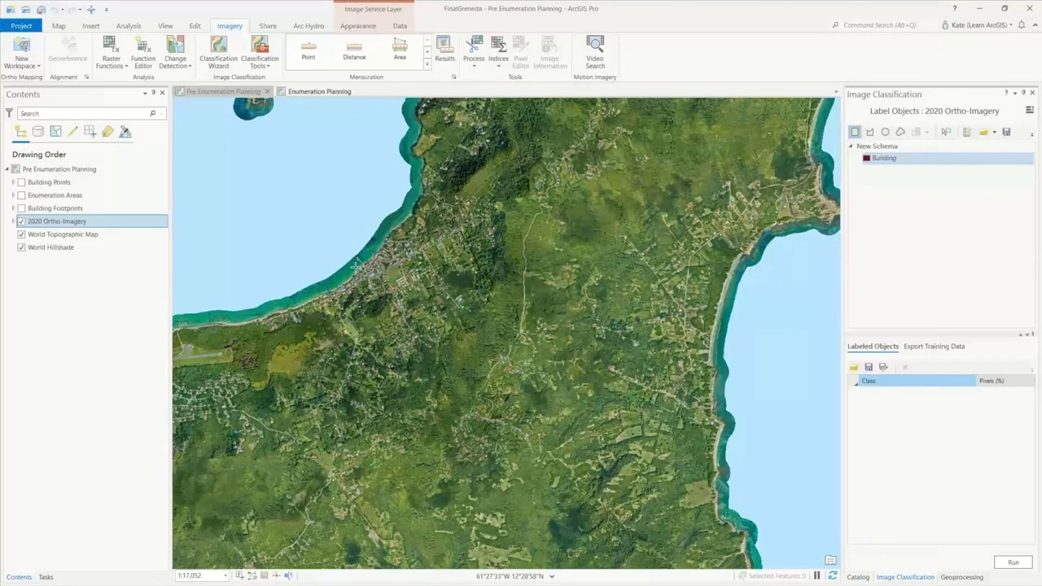
left_click(91, 14)
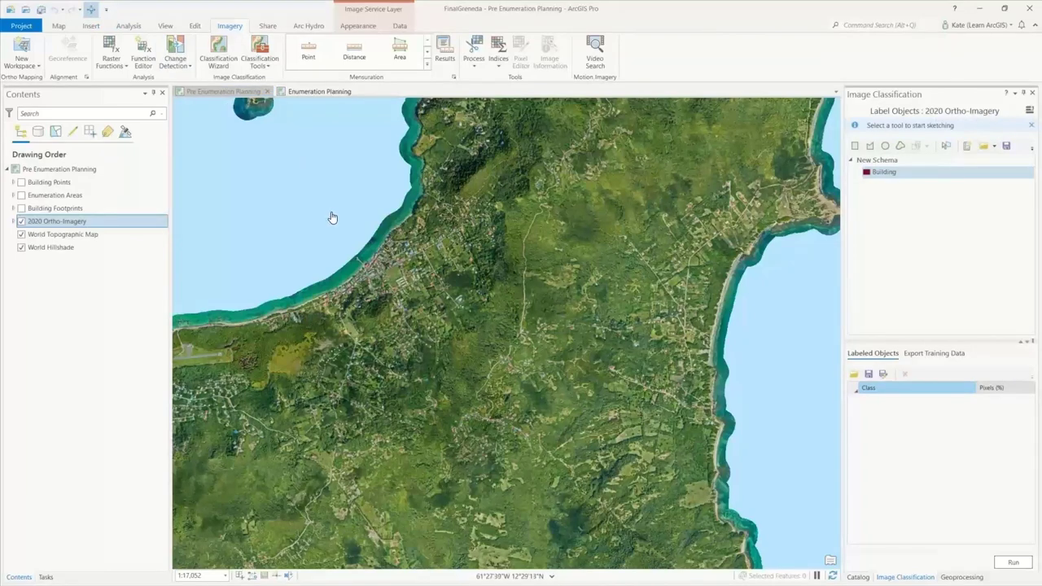
left_click(370, 248)
left_click_drag(426, 292, 476, 331)
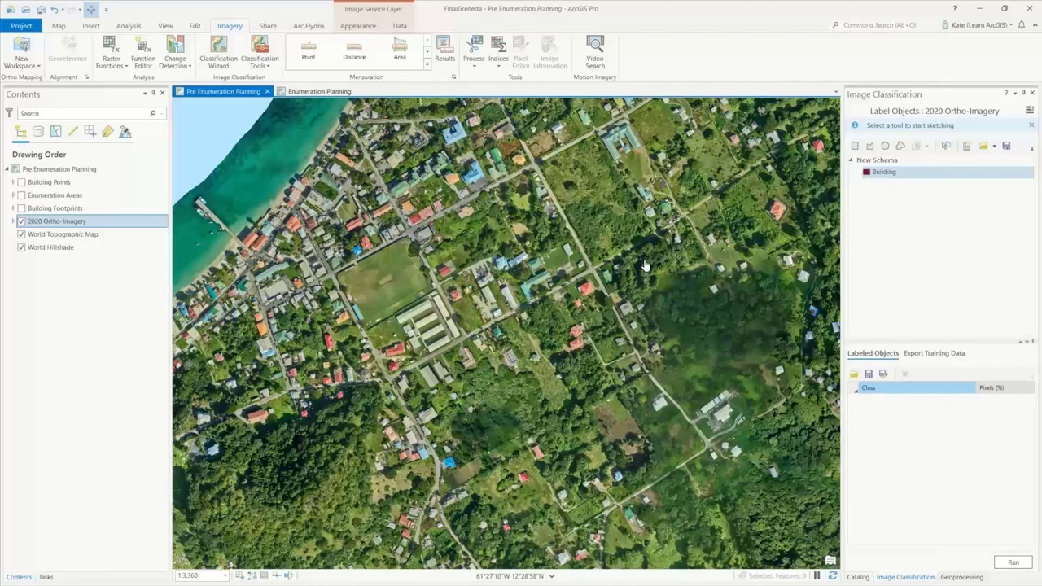
left_click(856, 153)
left_click(855, 146)
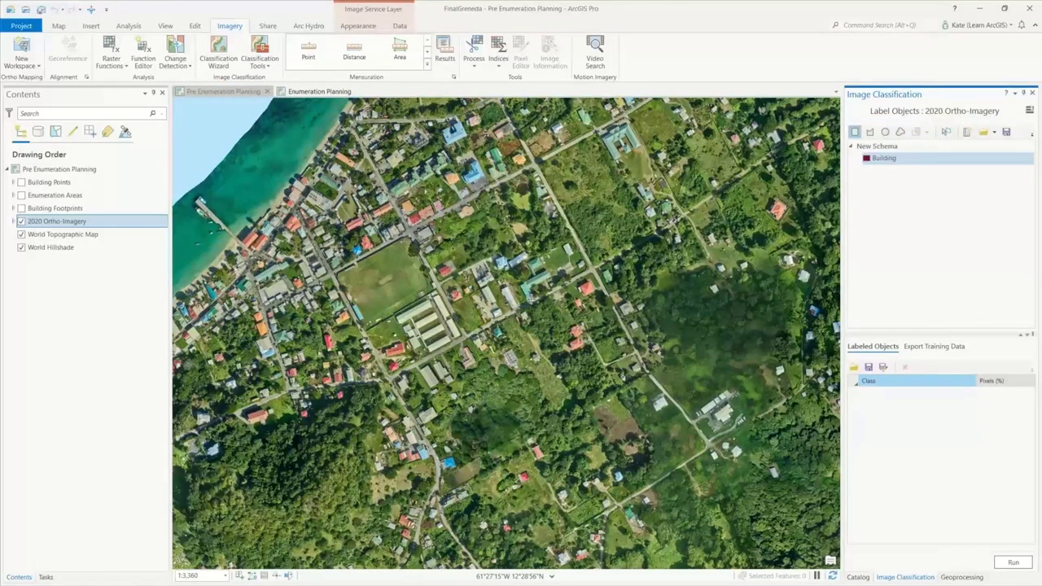
scroll(531, 297, "up", 3)
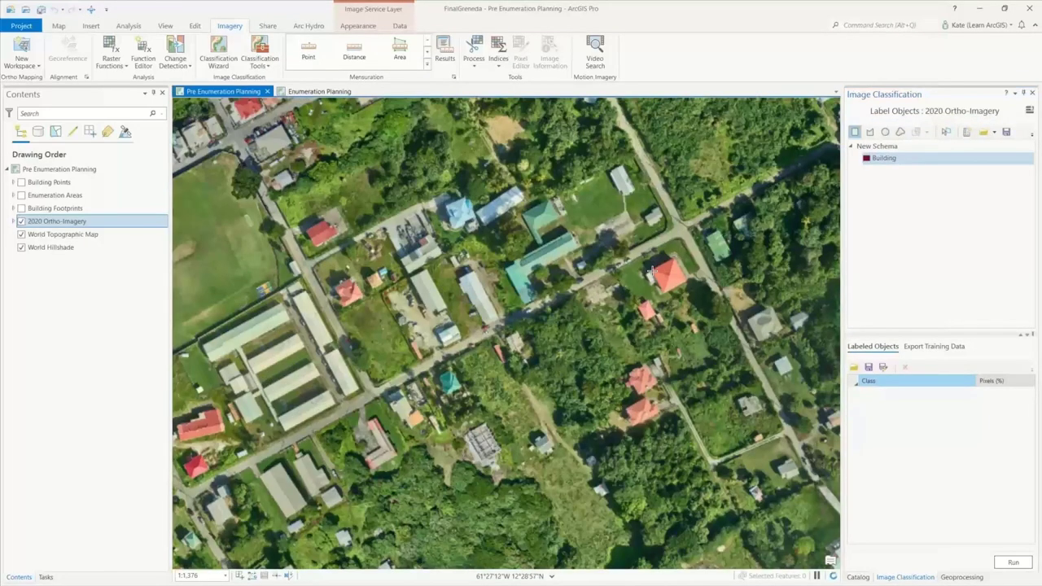
left_click_drag(672, 260, 689, 288)
left_click_drag(764, 310, 786, 338)
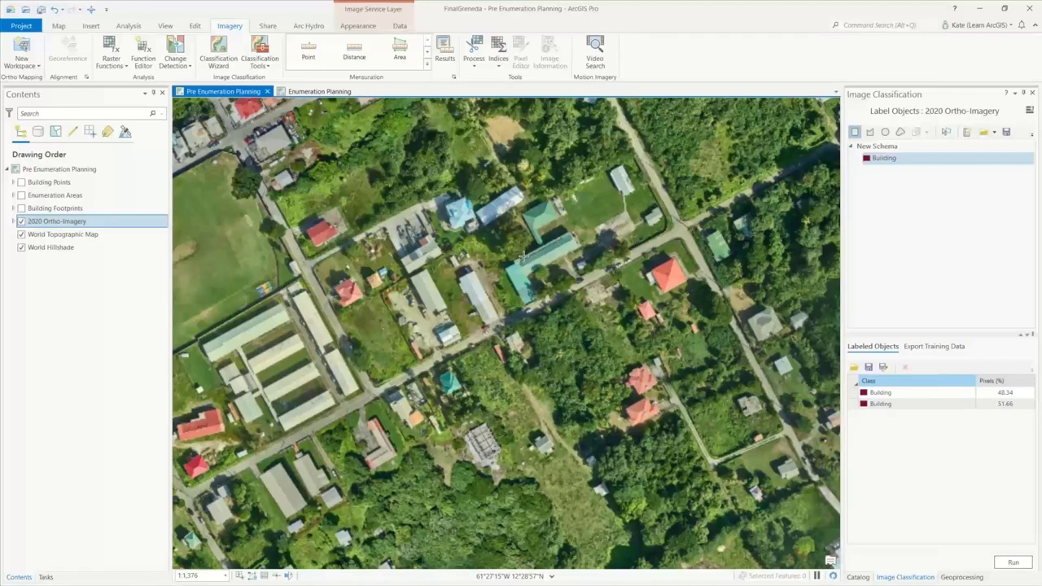
left_click_drag(560, 238, 580, 247)
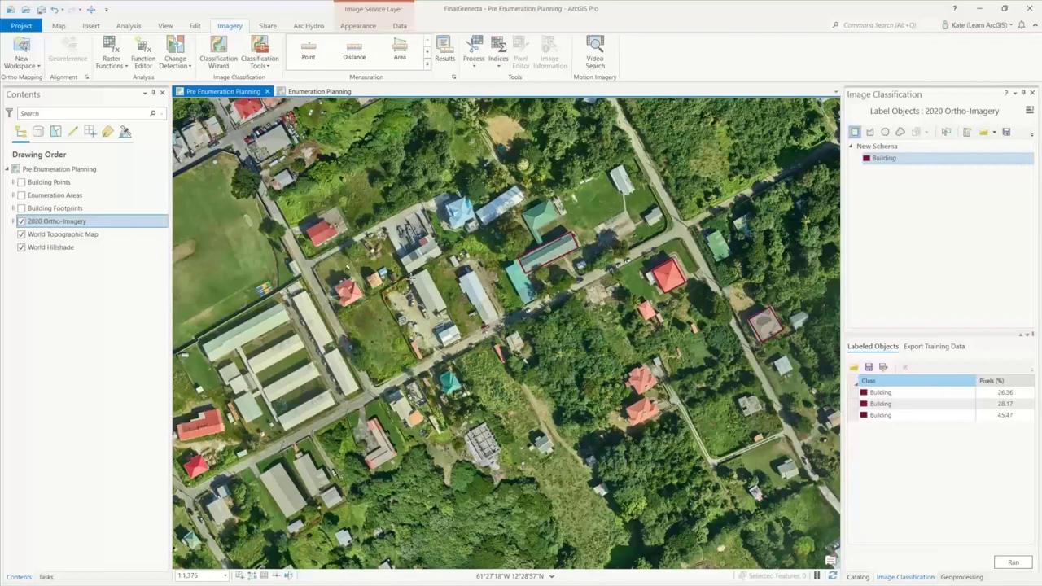
left_click_drag(411, 272, 446, 310)
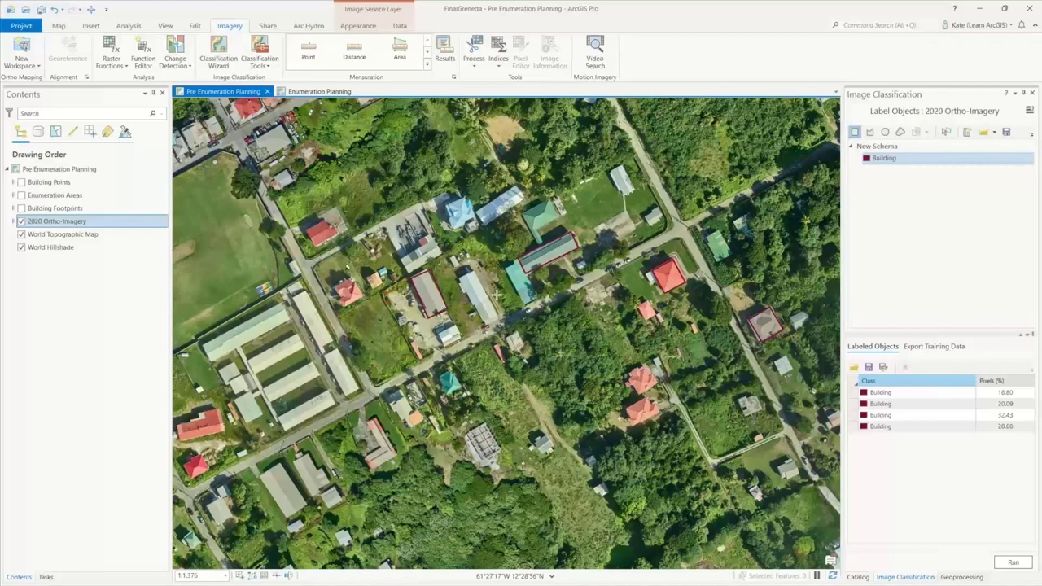
Open the Train Deep Learning Model tool and expand its advanced parameters
left_click(961, 577)
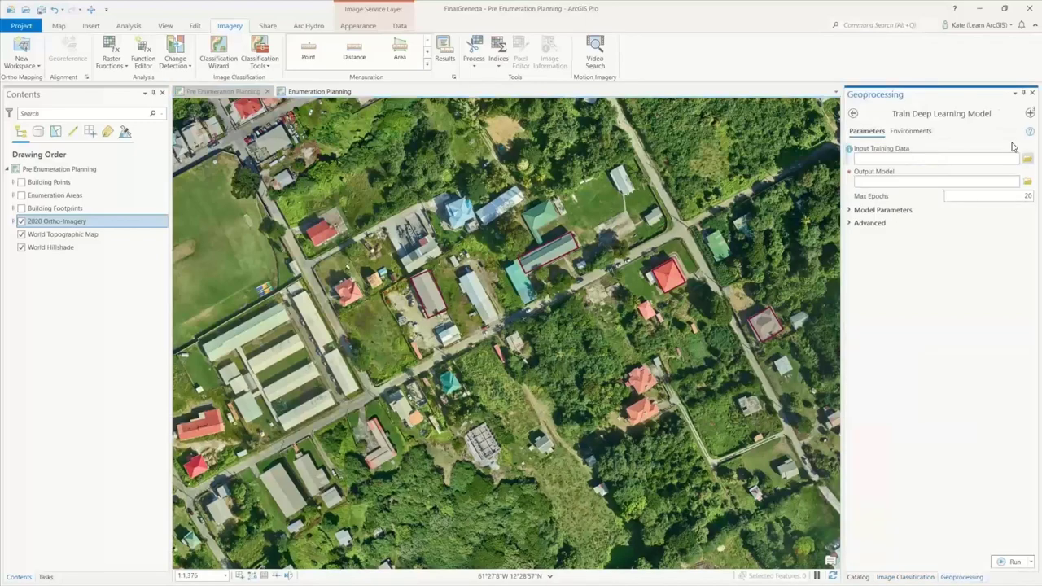
left_click(965, 156)
left_click(848, 223)
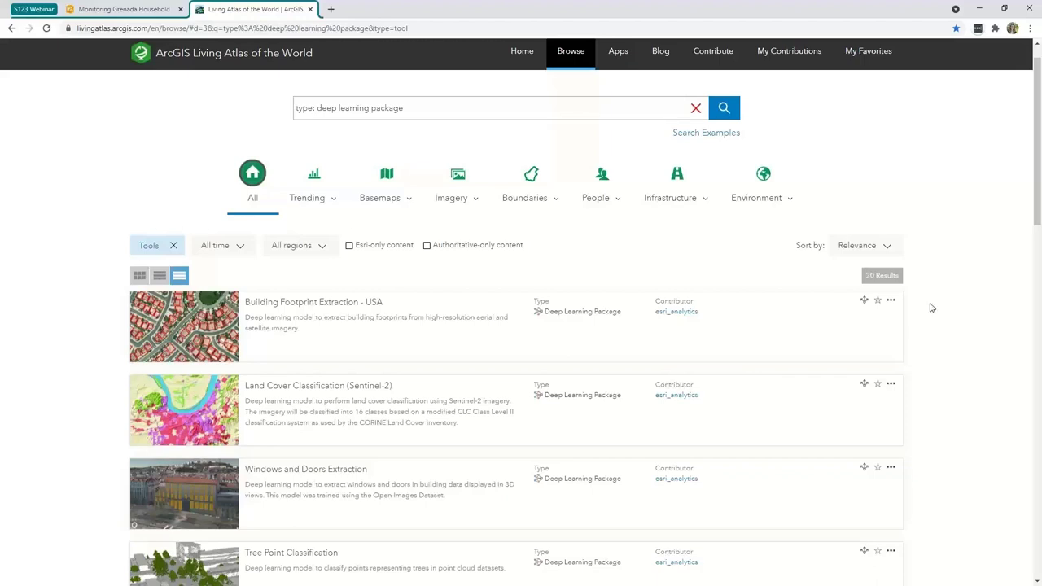
Switch to the ArcGIS Living Atlas and look through the deep learning packages for pretrained building footprint extraction models
left_click_drag(1038, 208, 1038, 210)
scroll(343, 531, "down", 3)
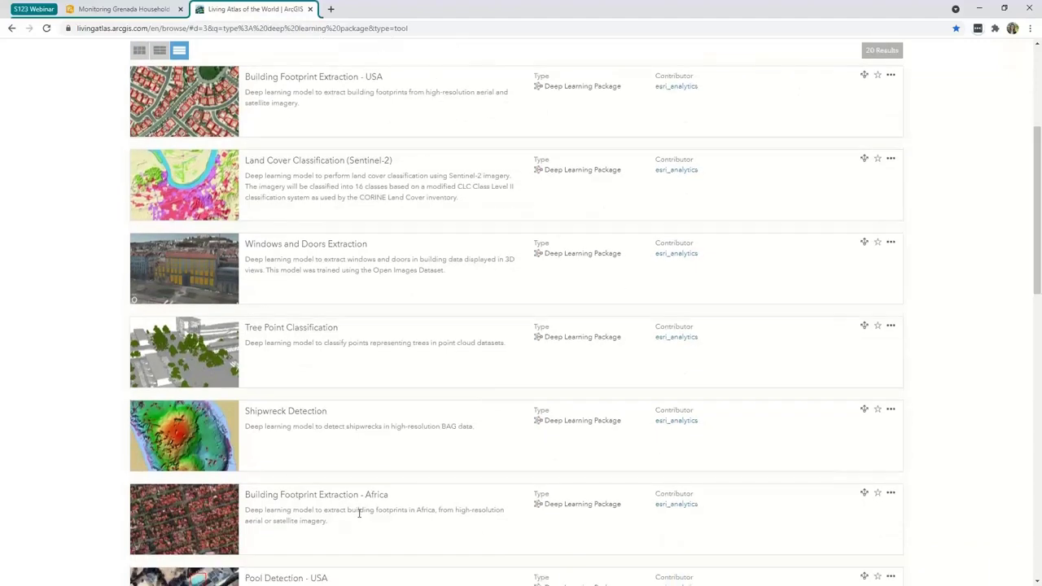
scroll(359, 516, "up", 1)
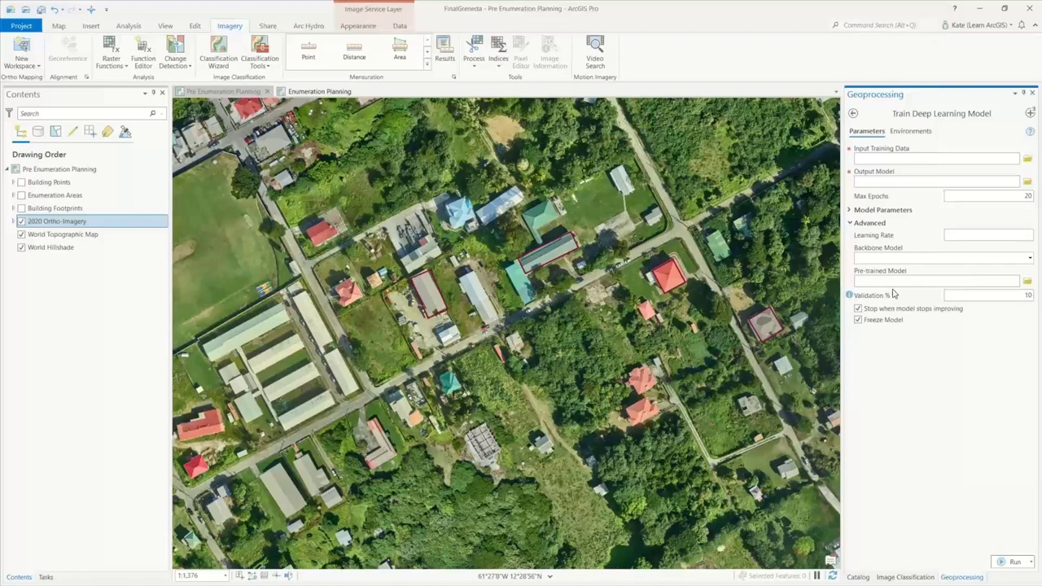
Open the Detect Objects Using Deep Learning tool in ArcGIS Pro and set the input raster to 2020 Ortho-Imagery
left_click(1027, 117)
left_click(928, 172)
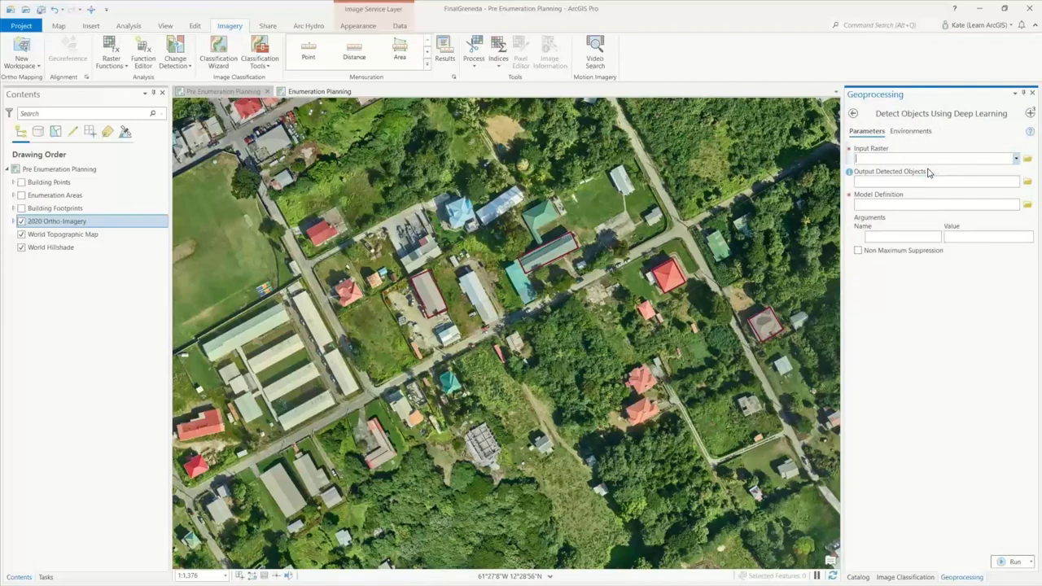
left_click(1016, 159)
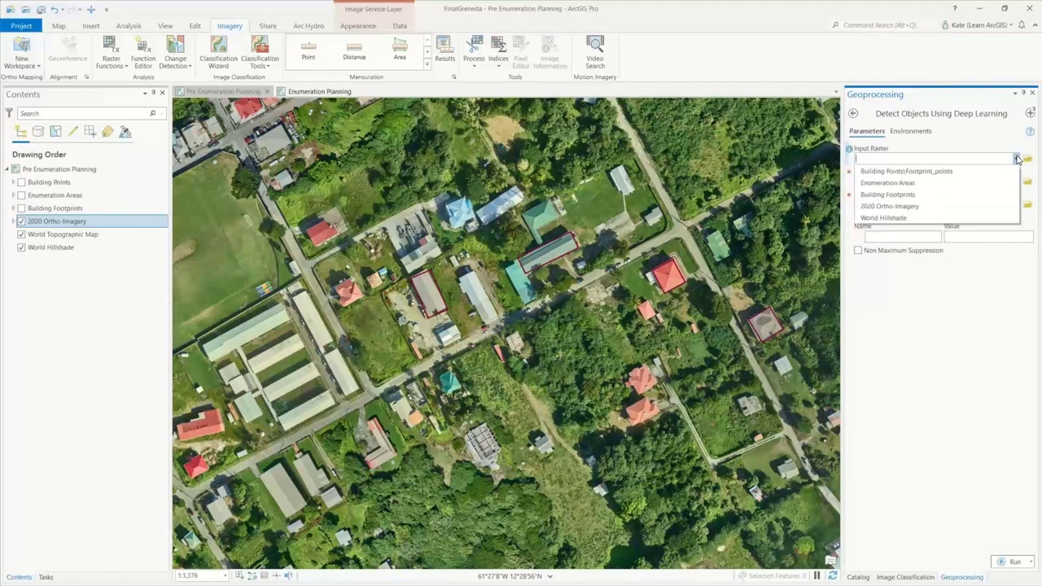
left_click(911, 206)
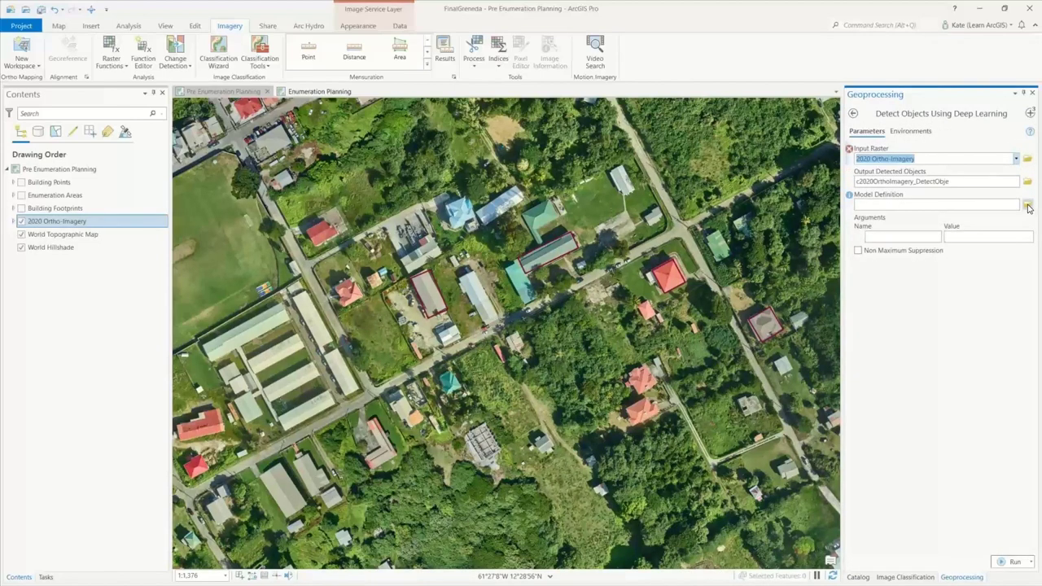
Browse the portal's My Favorites and Living Atlas for a model definition, then close the browser without choosing one
left_click(1027, 205)
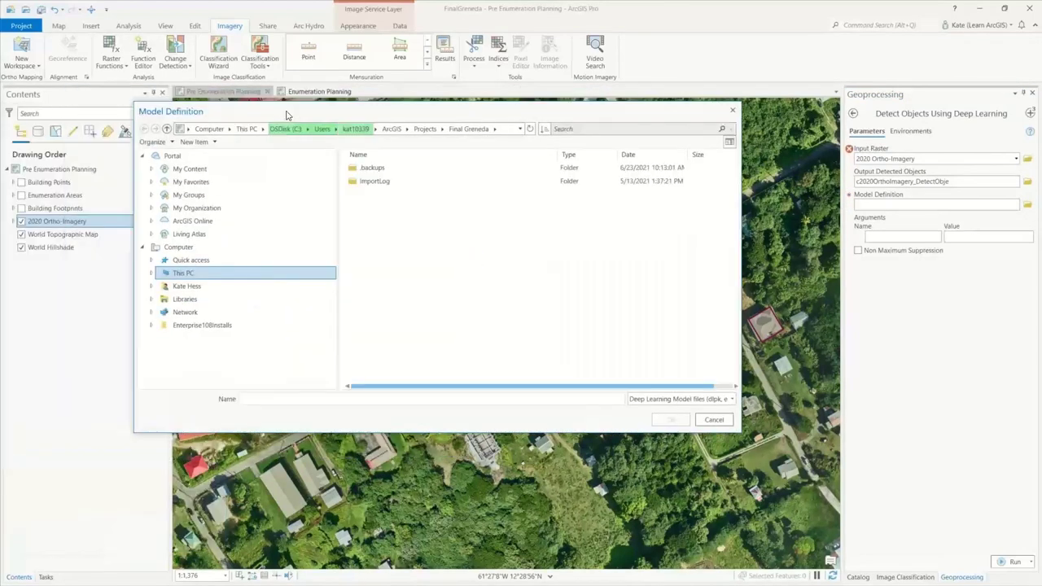
left_click(210, 182)
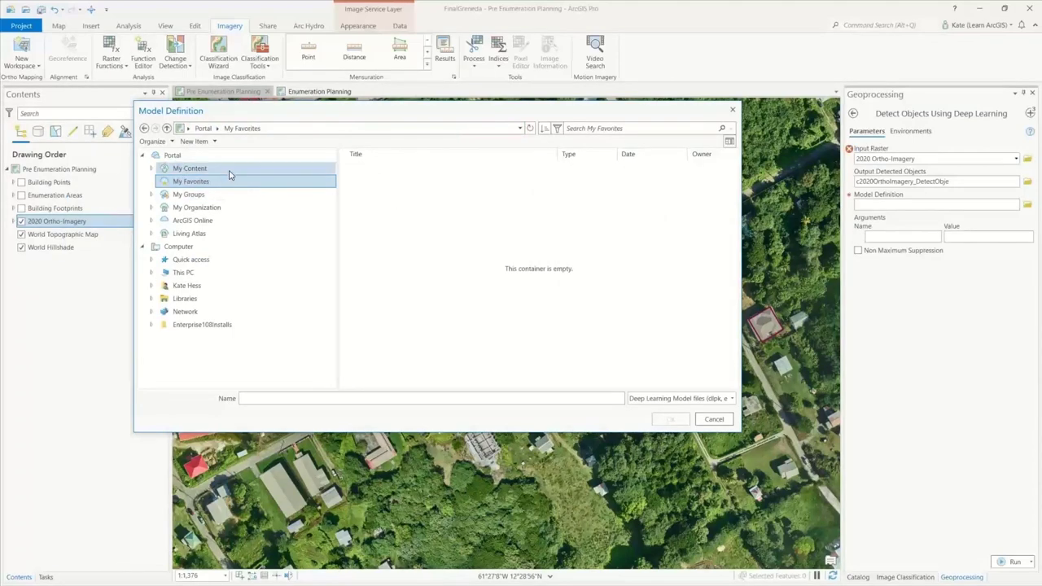
left_click(214, 234)
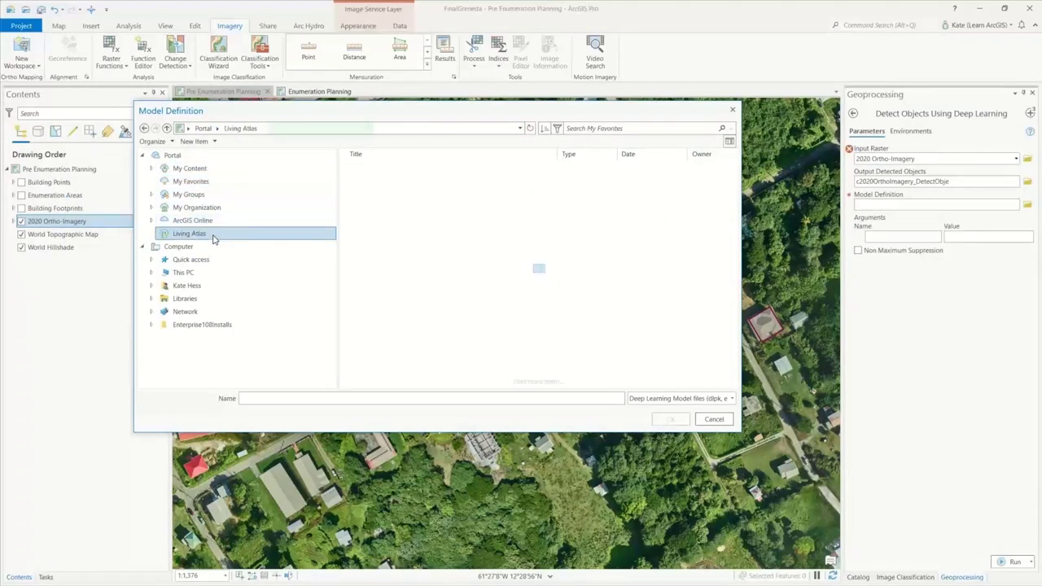
left_click(711, 419)
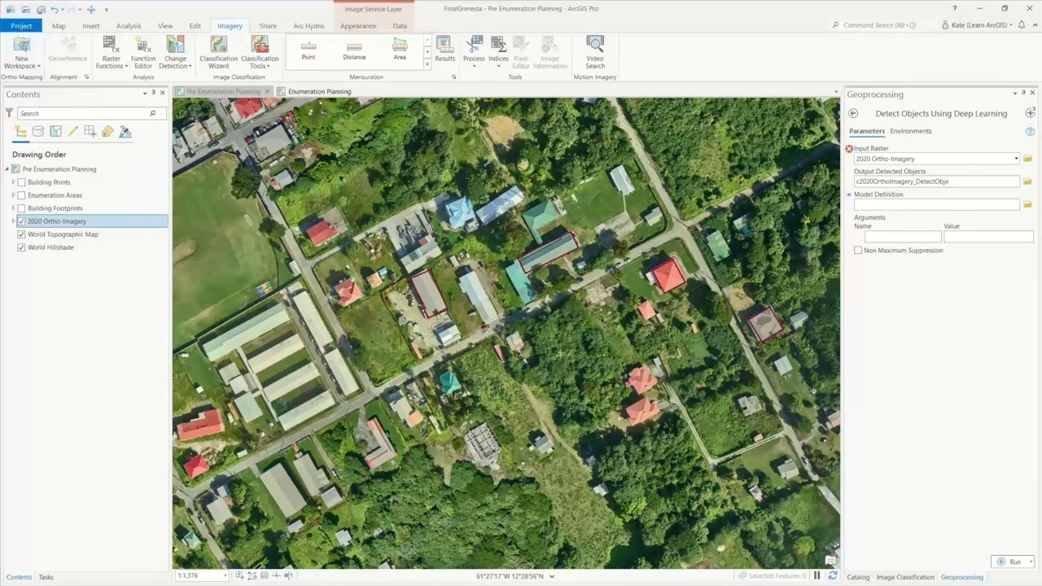
Show the Building Footprints layer on the map and set it as the input features of the Feature To Point tool
scroll(432, 329, "down", 3)
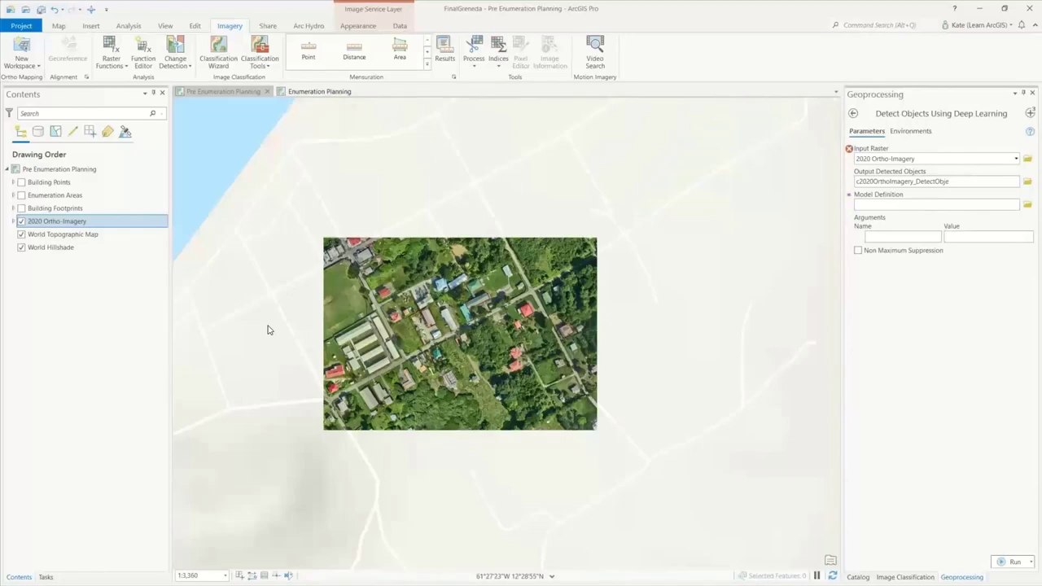
left_click(21, 208)
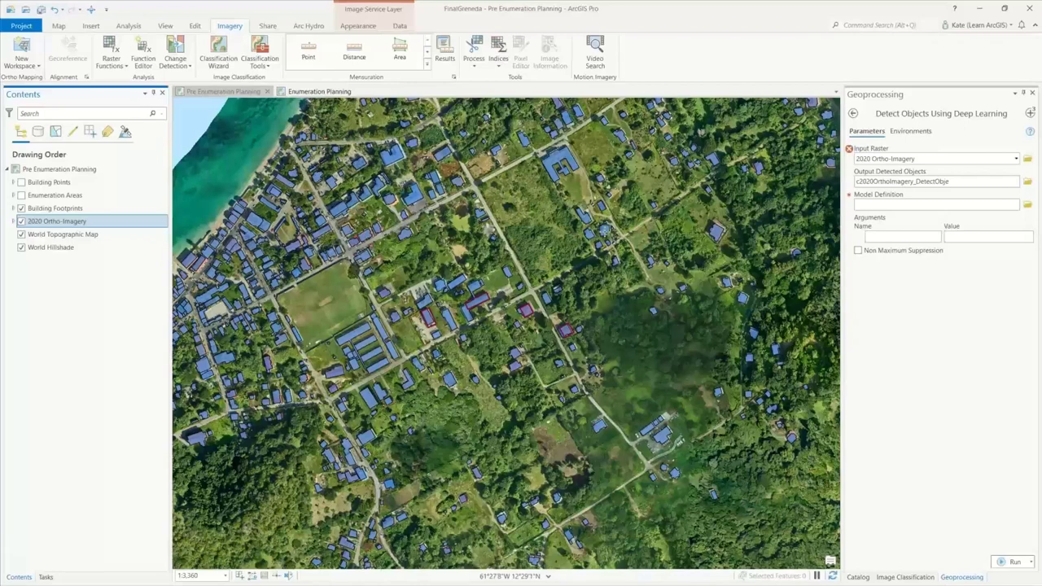
left_click(1028, 114)
left_click(920, 158)
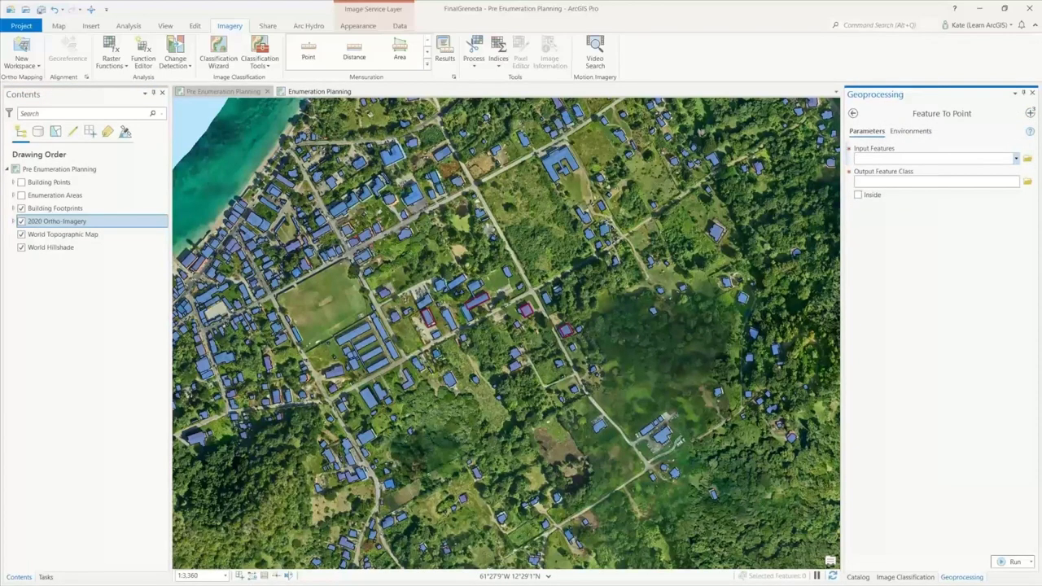
left_click(1015, 159)
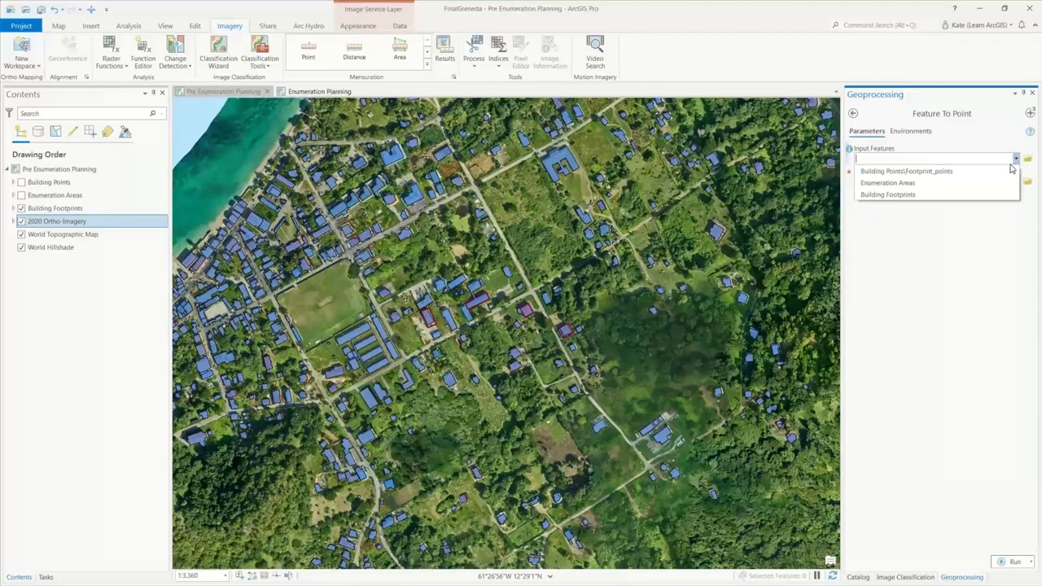
left_click(933, 195)
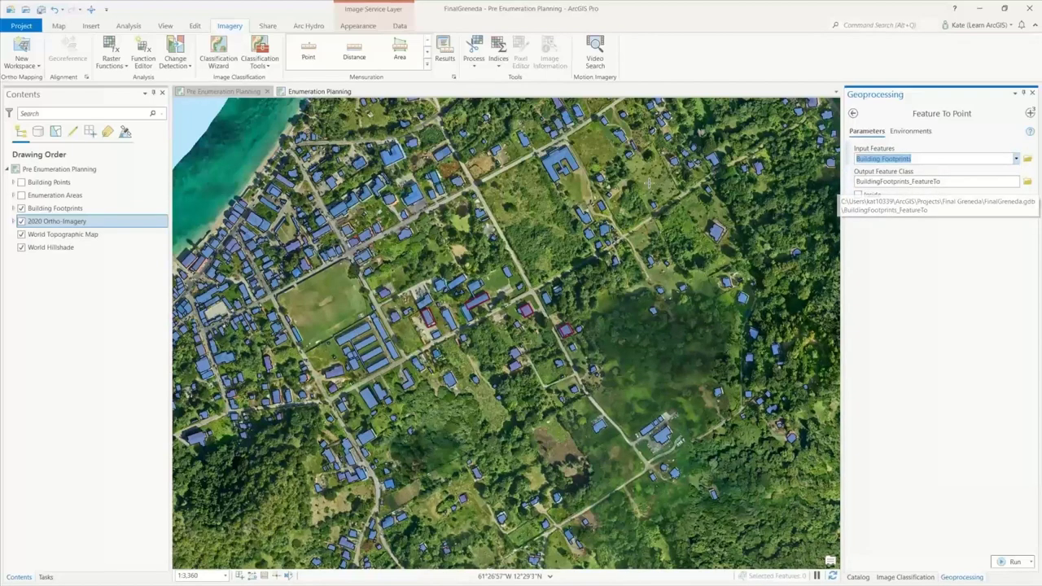
Show the Building Points layer on top of the building footprints
left_click(22, 183)
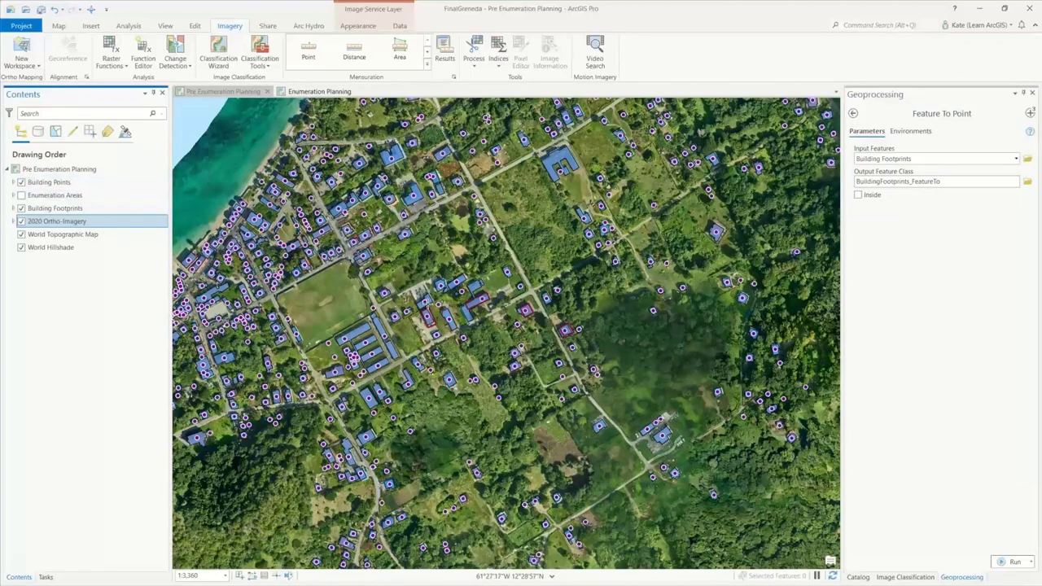
left_click(92, 12)
left_click_drag(402, 347, 539, 257)
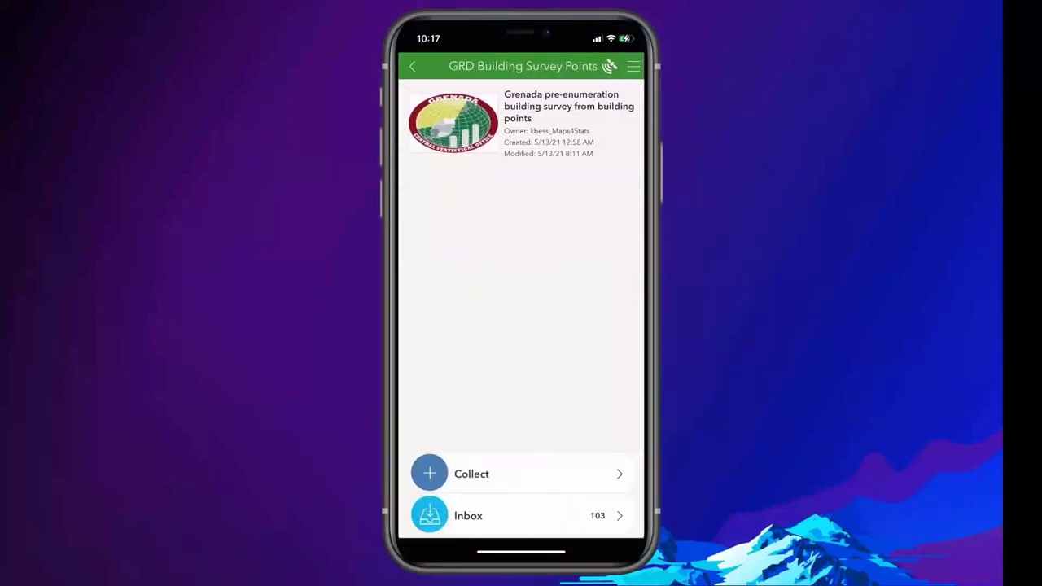
On the phone, open the inbox of the GRD Building Survey Points survey and sort its records by nearest
left_click(488, 515)
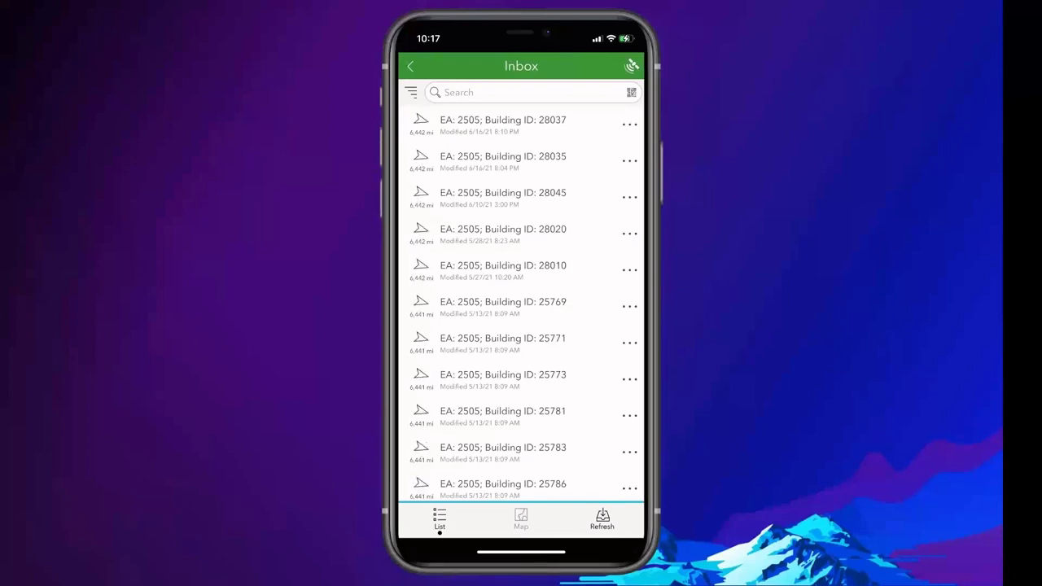
left_click(411, 92)
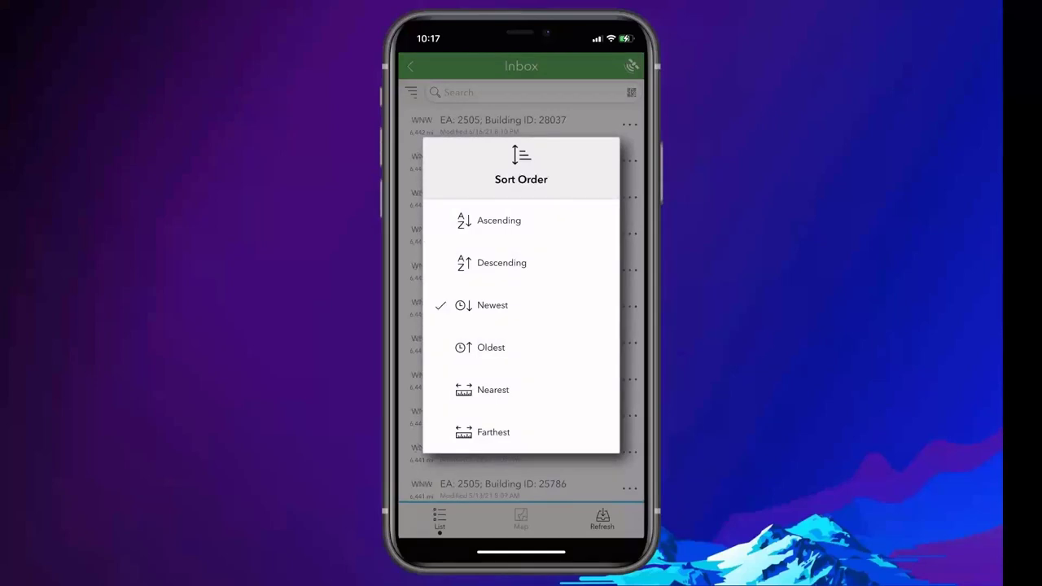
left_click(492, 390)
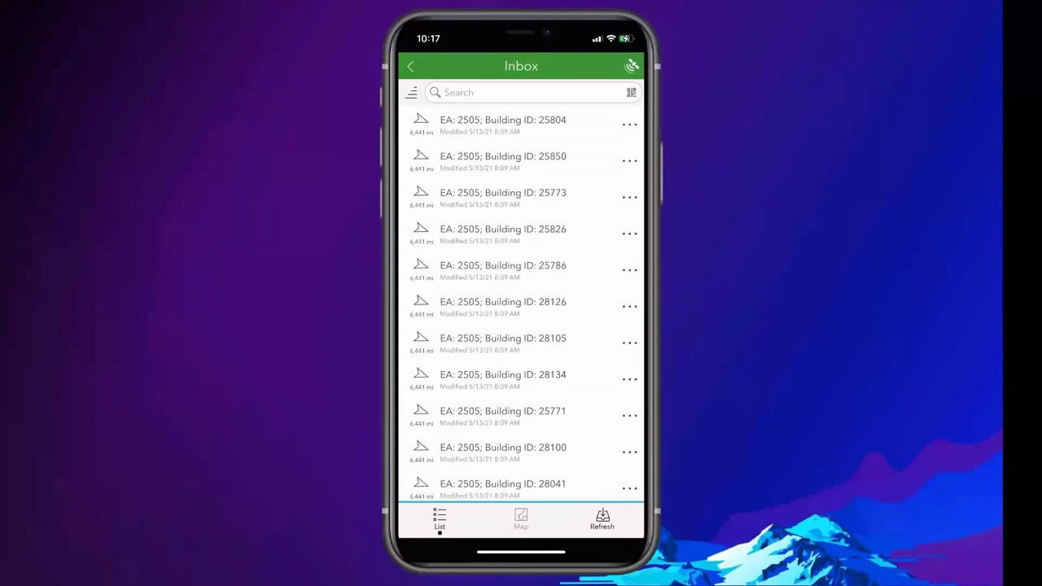
Open the listing survey for building 28081 from the inbox map and go through its Building Listing fields
left_click(521, 520)
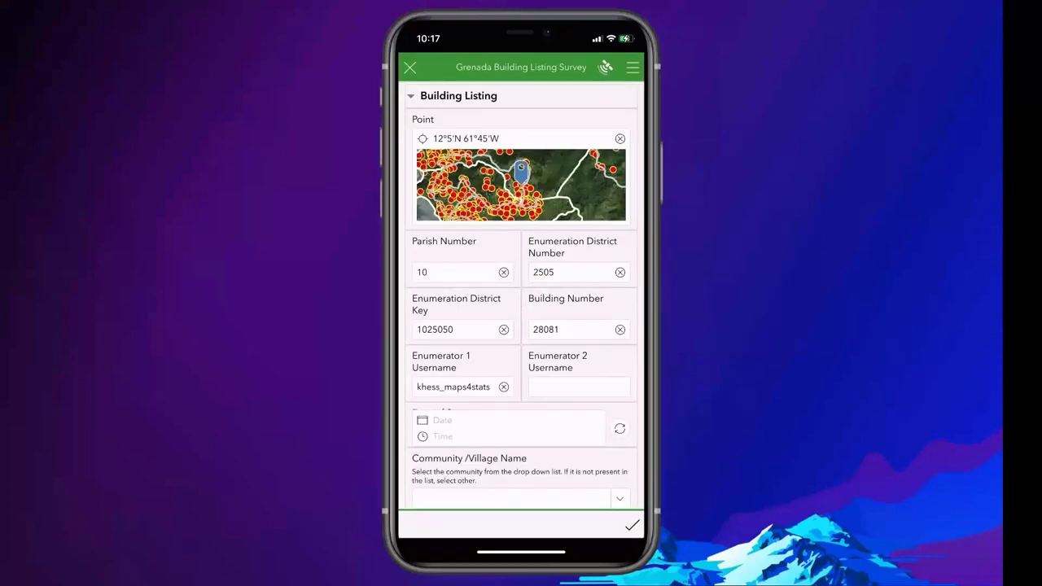
scroll(521, 309, "down", 3)
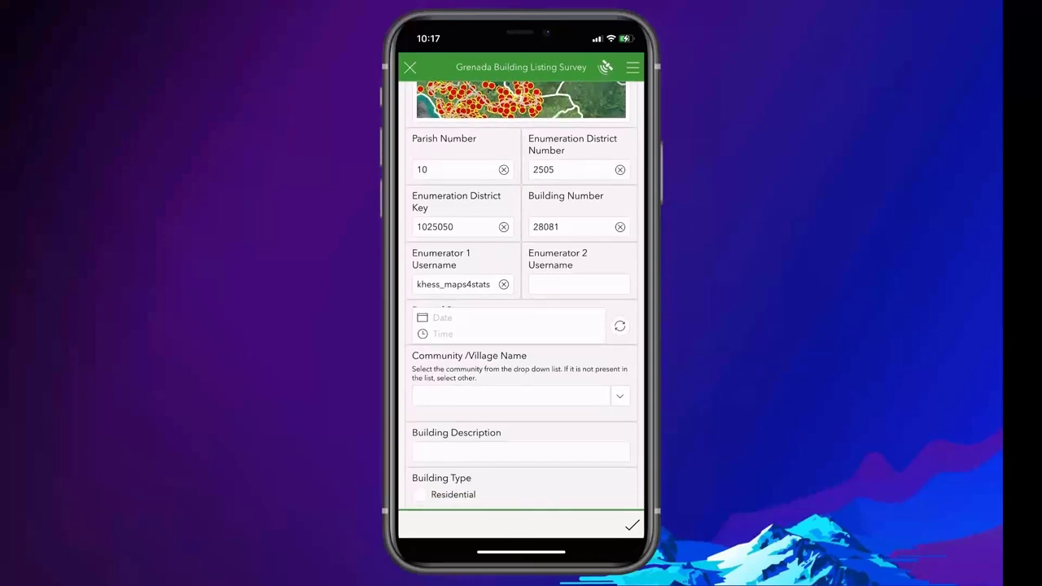
Fill in the date of survey with the default date and choose Fontenoy as the community/village name
scroll(521, 309, "down", 2)
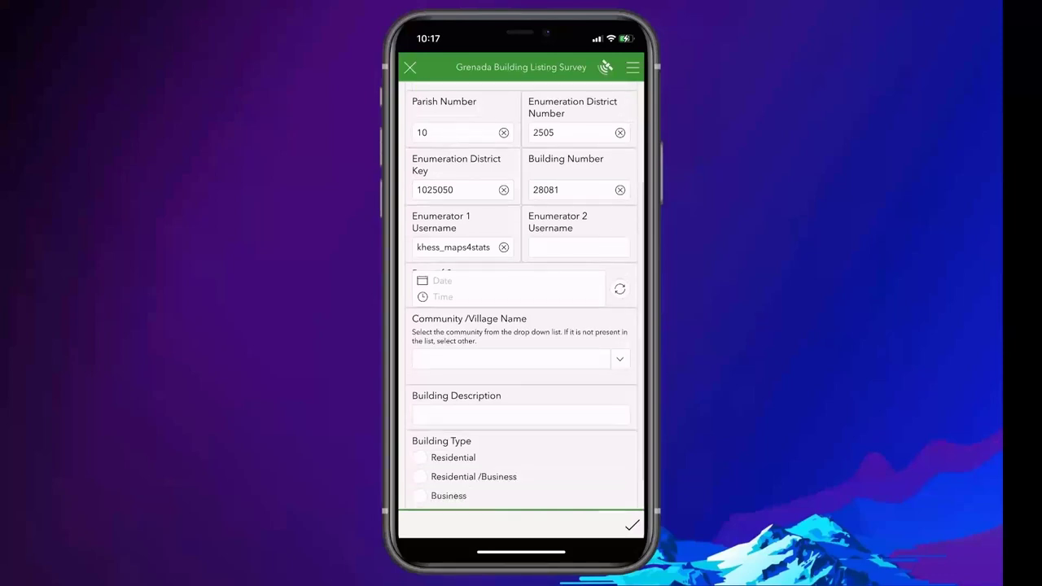
left_click(619, 252)
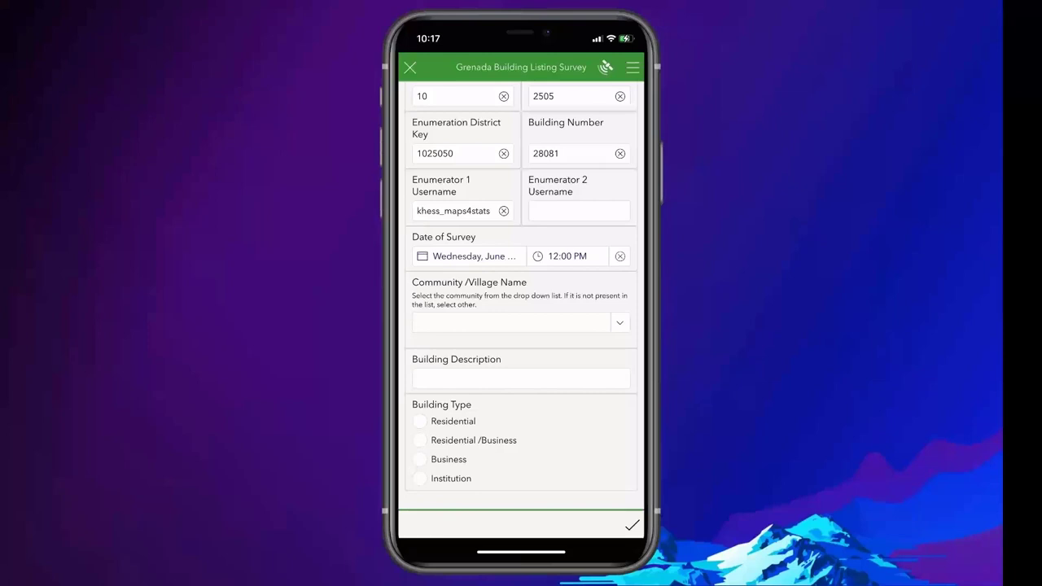
left_click(620, 322)
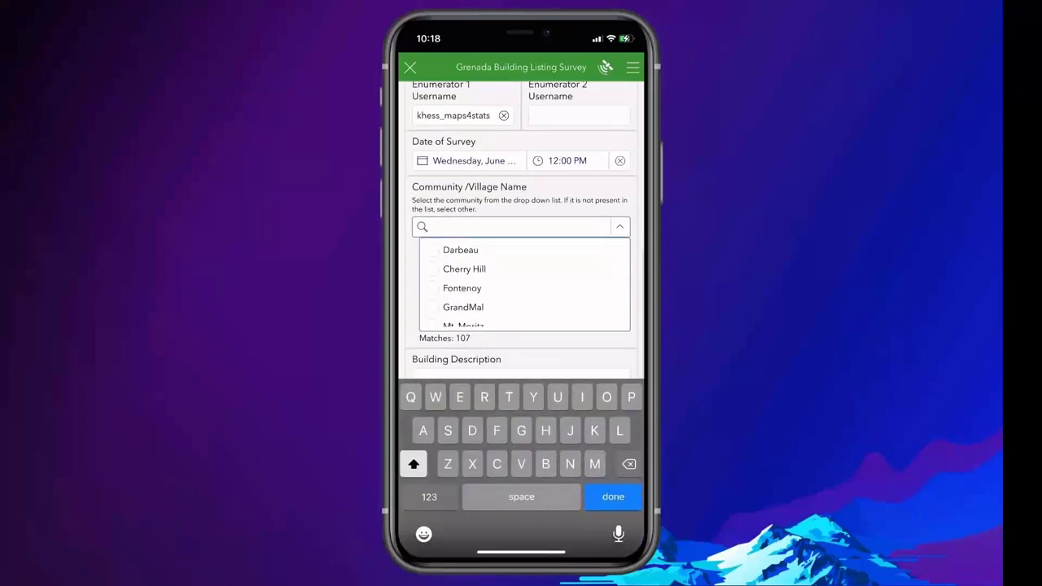
left_click(461, 289)
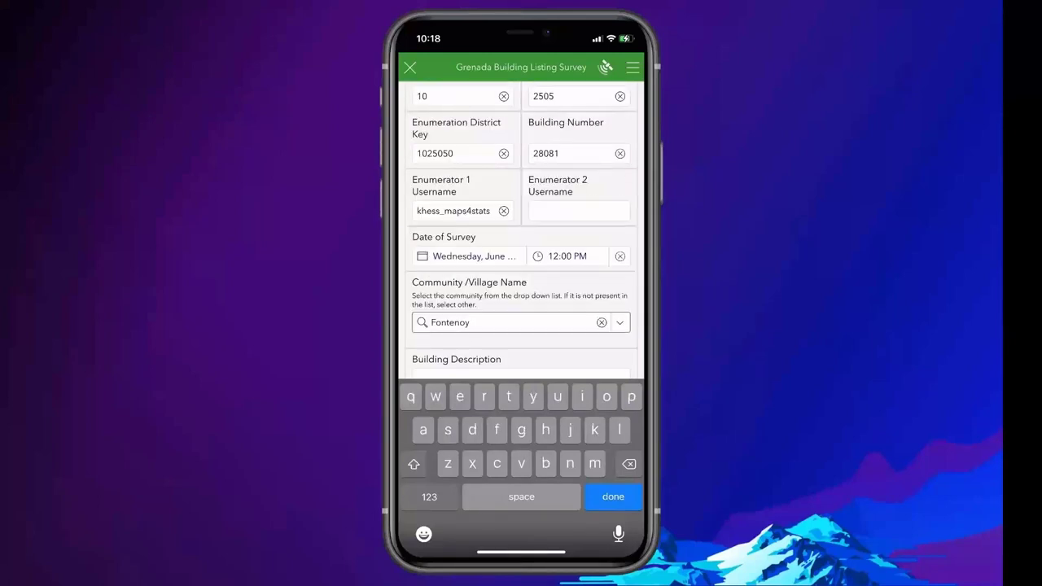
left_click(613, 497)
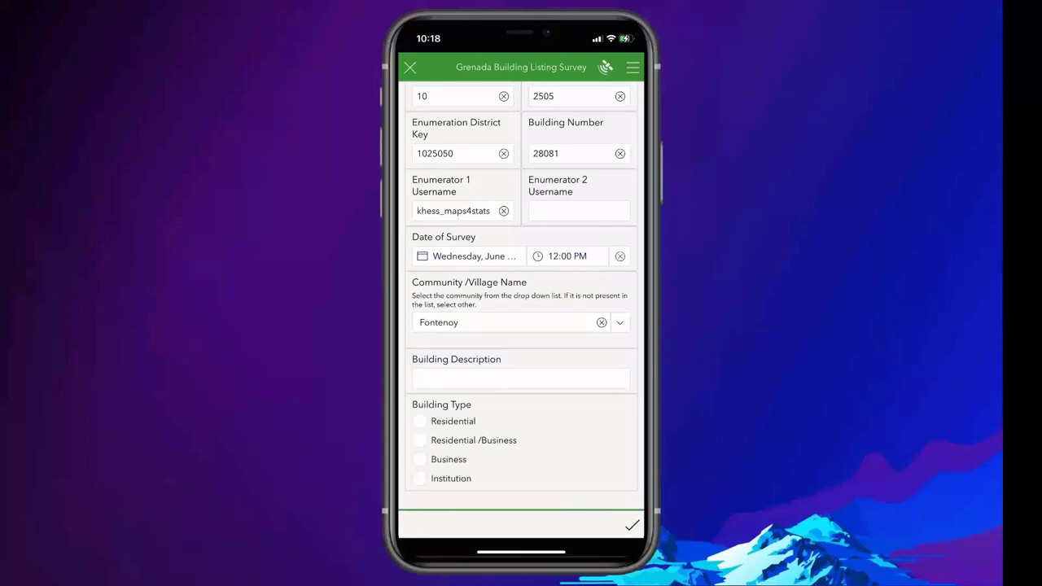
Check the Institution questions, set the building type to Residential, and mark the dwelling's occupancy status as Occupied
left_click(419, 478)
scroll(521, 326, "down", 5)
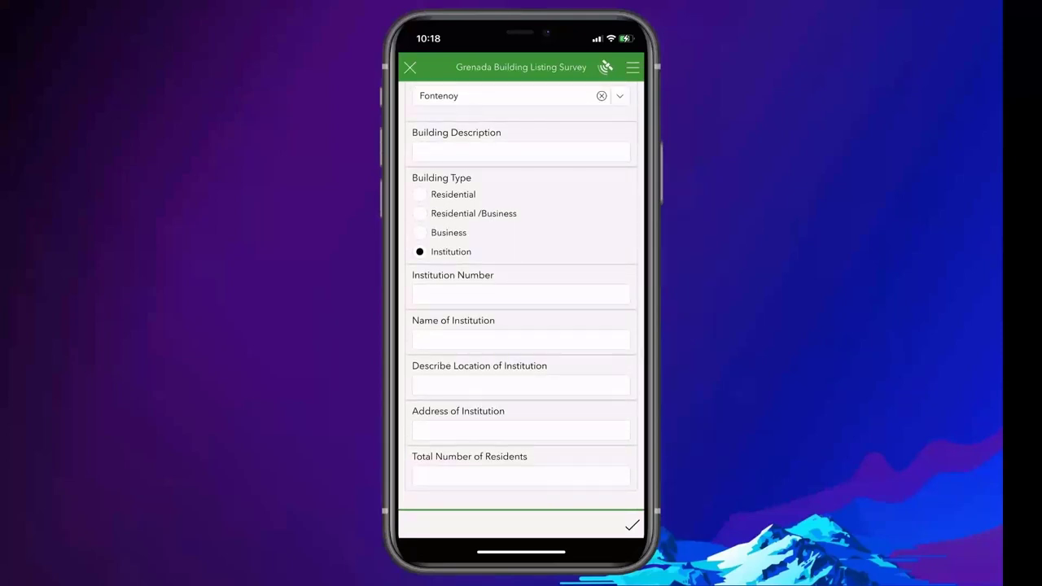
left_click(419, 195)
scroll(520, 325, "down", 3)
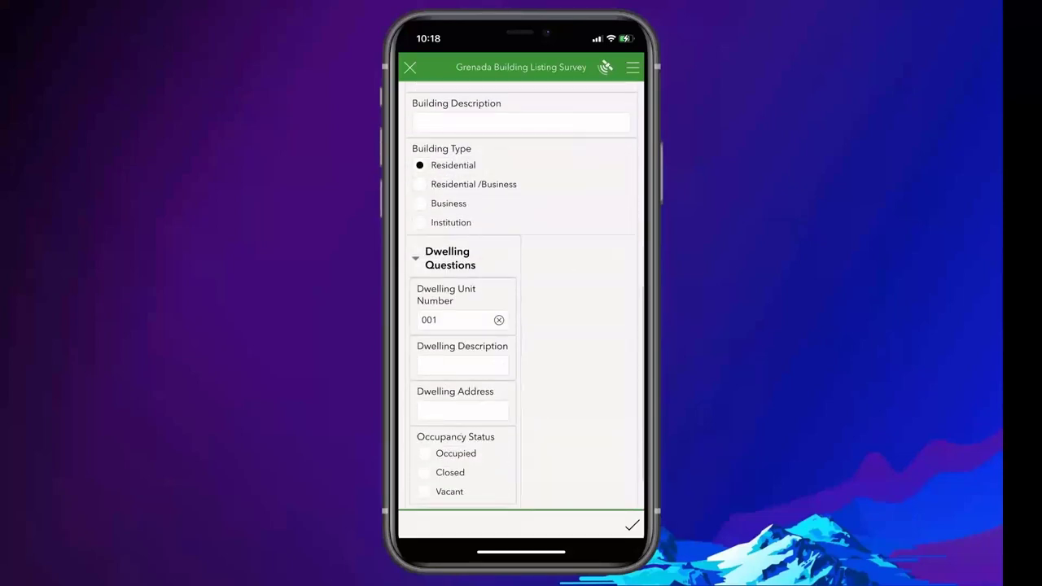
scroll(521, 325, "down", 1)
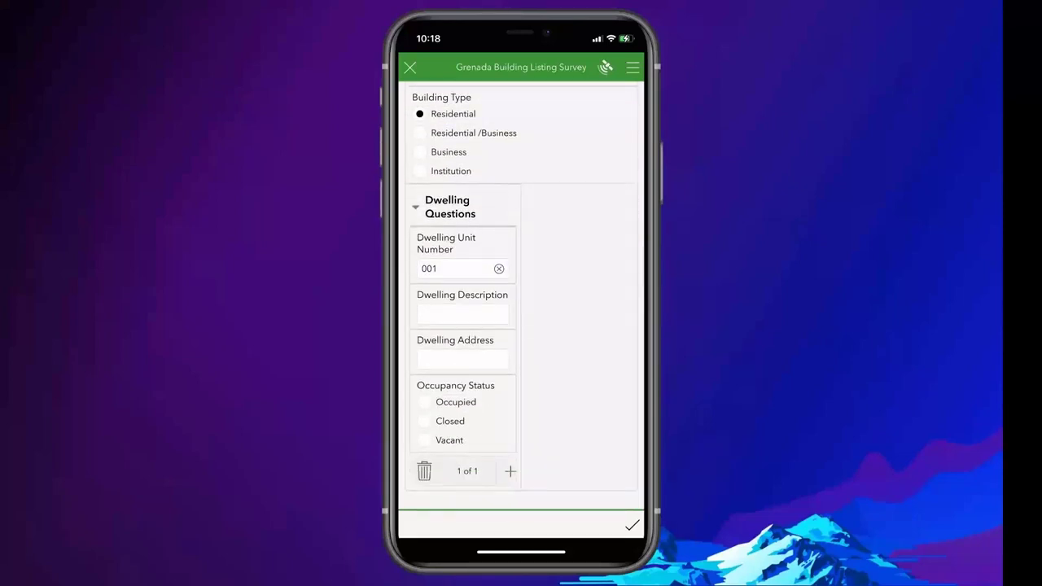
left_click(424, 402)
scroll(521, 326, "down", 2)
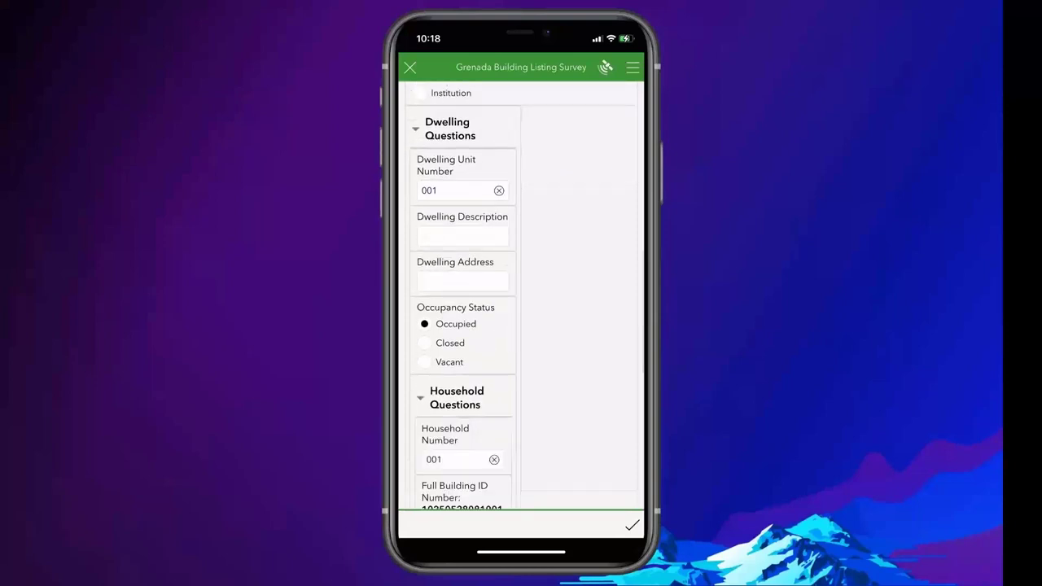
Go through the household questions without filling them in, complete the building listing survey and send it now
scroll(463, 326, "down", 7)
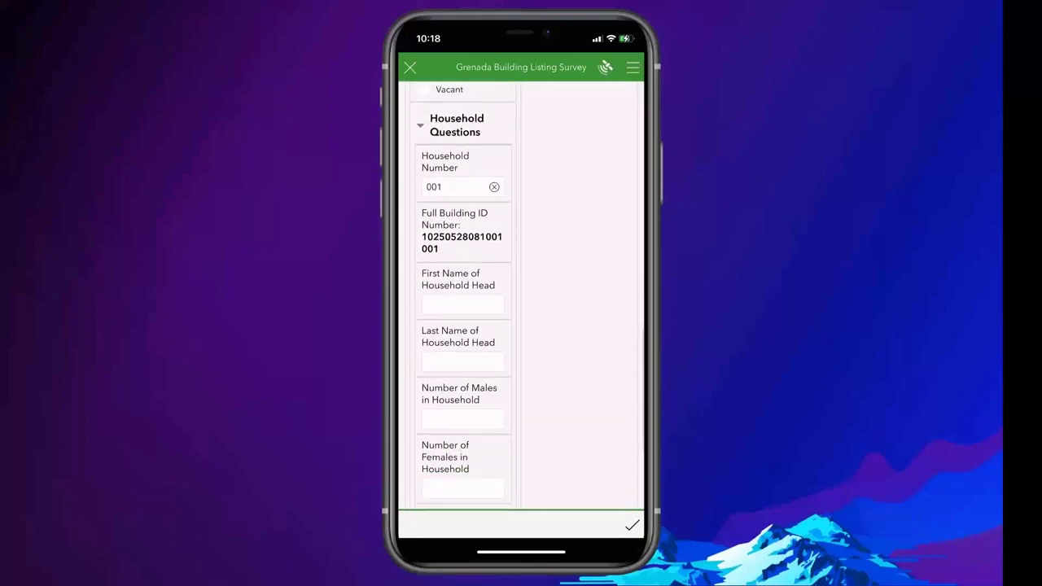
scroll(462, 326, "down", 1)
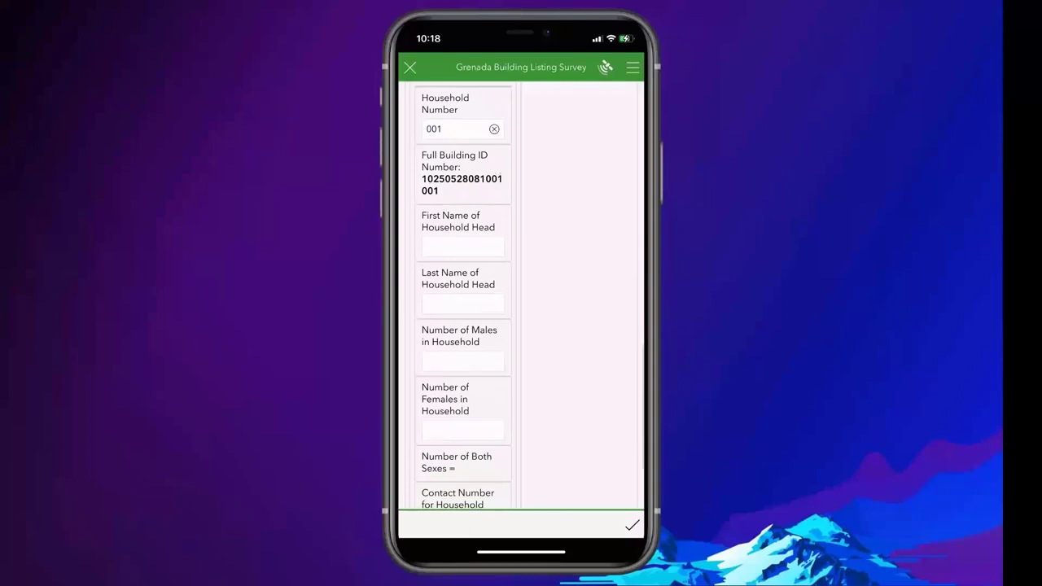
scroll(462, 326, "down", 3)
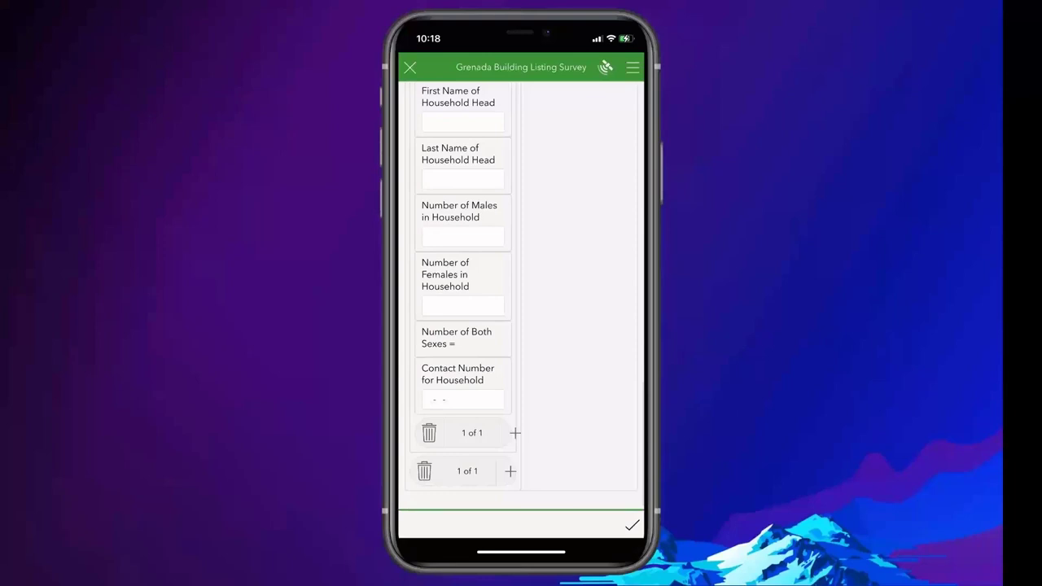
left_click(632, 524)
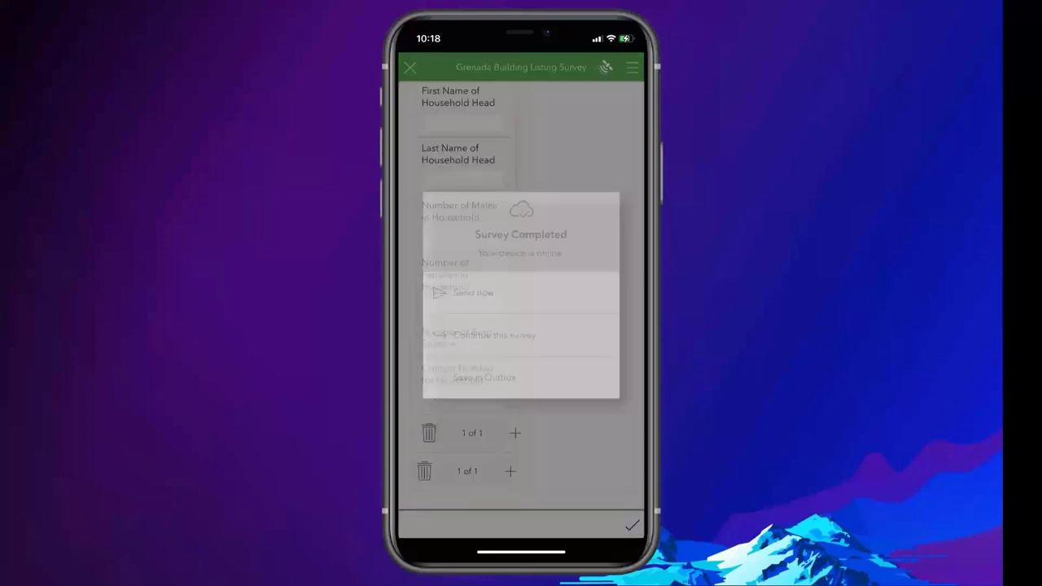
left_click(488, 293)
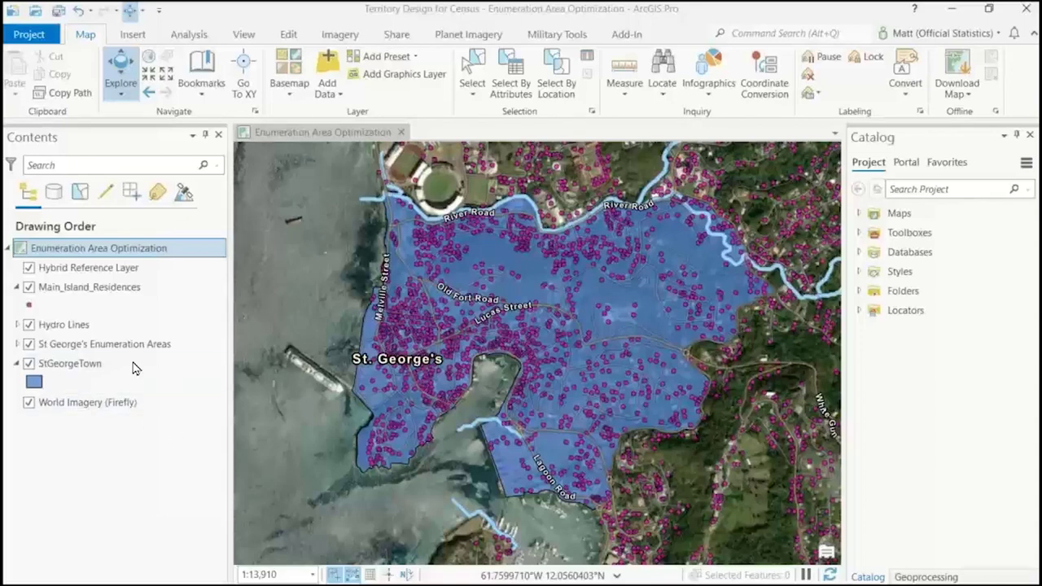
In ArcGIS Pro, highlight the Main_Island_Residences, Hydro Lines and Hybrid Reference Layer layers one after another
left_click(92, 290)
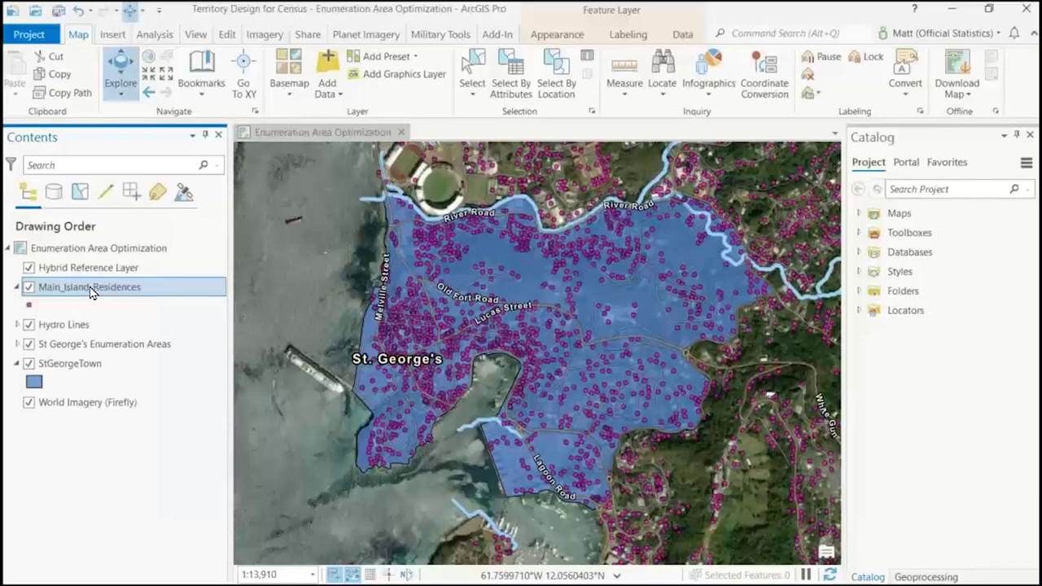
left_click(86, 325)
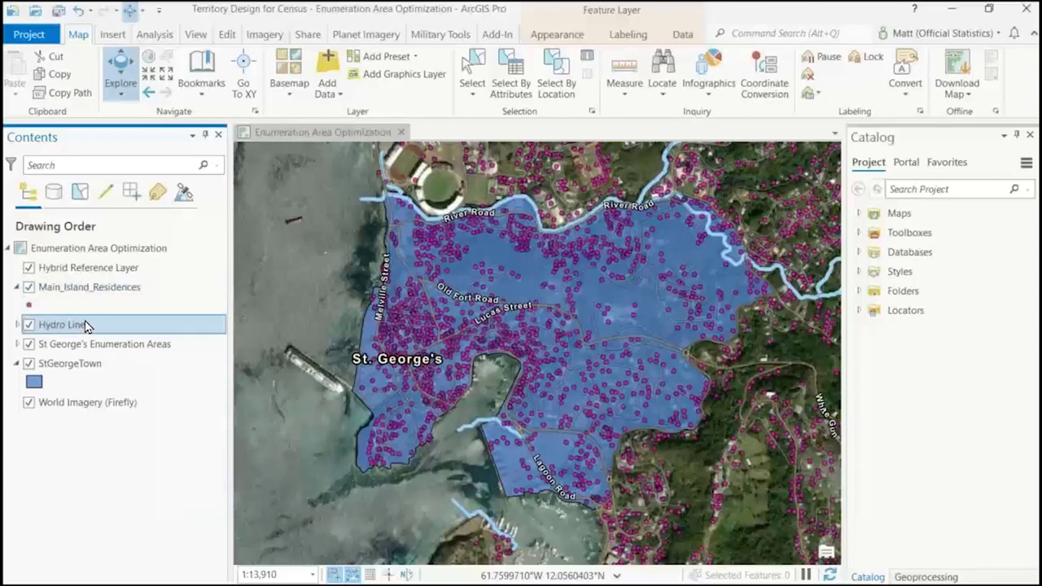
left_click(80, 273)
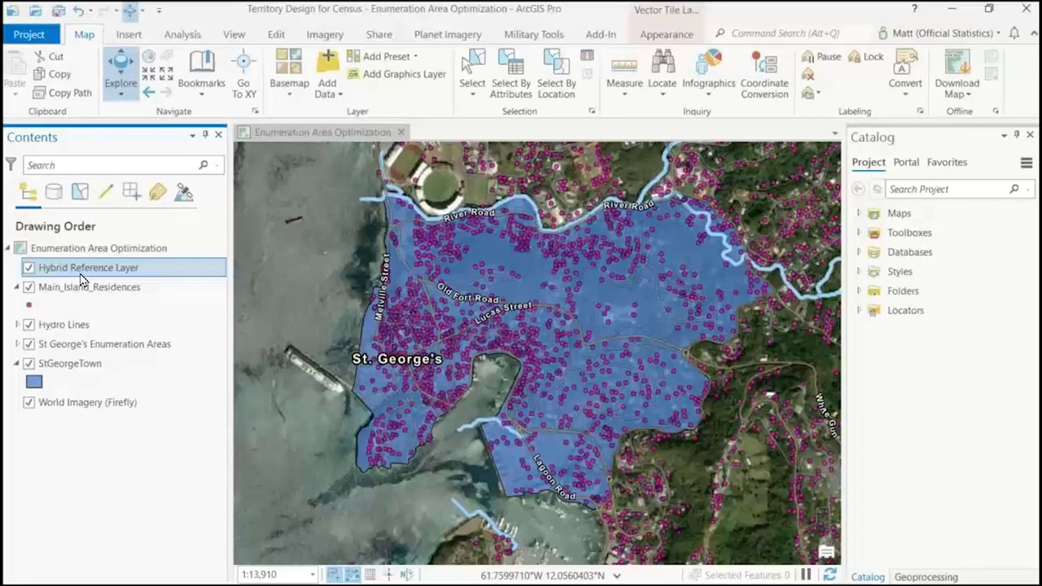
Examine the Number of Dwellings field in the Main_Island_Residences attribute table, closing the table when done
right_click(81, 287)
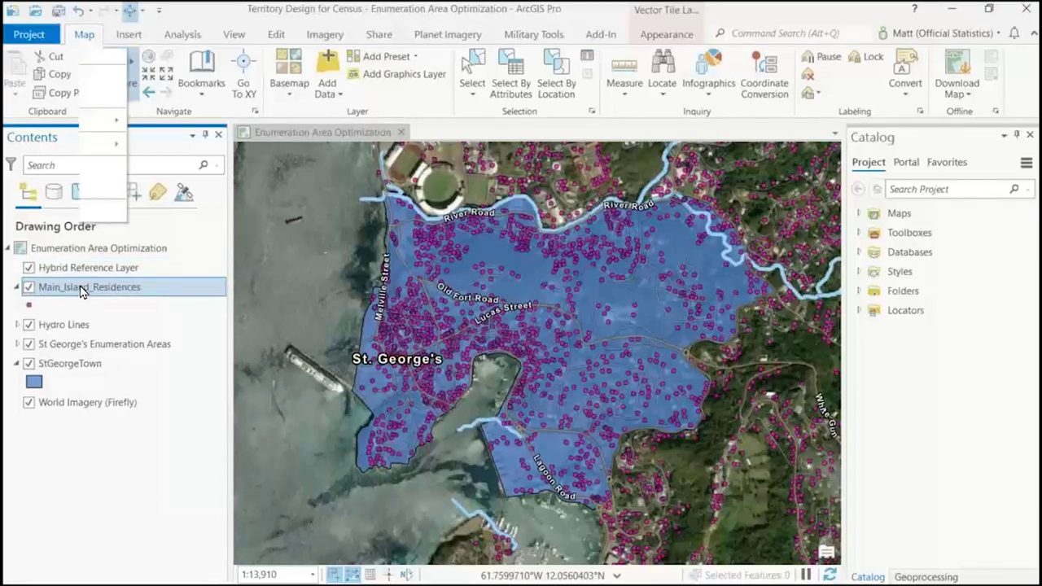
left_click(129, 132)
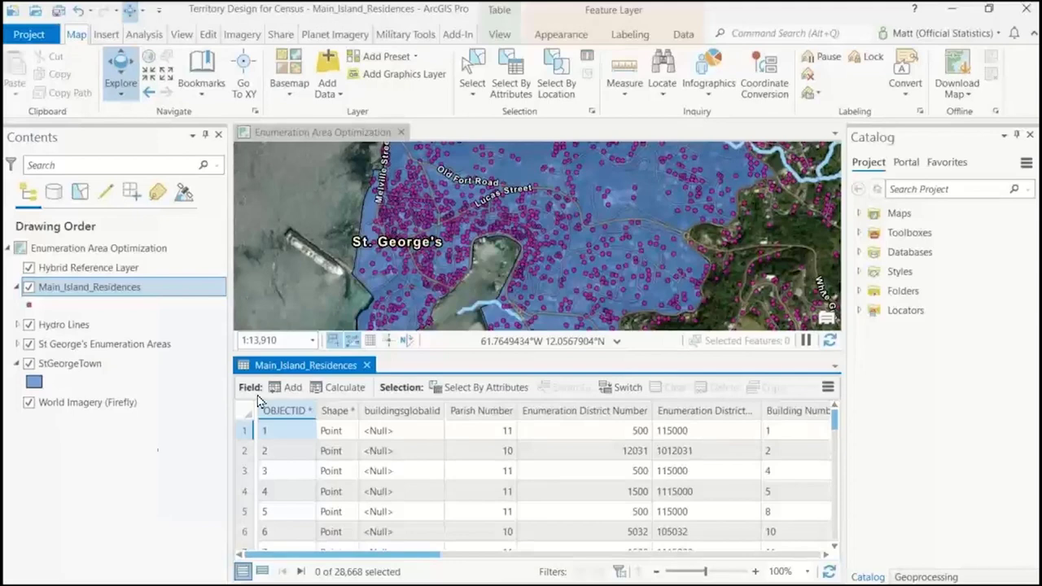
left_click_drag(399, 560, 791, 565)
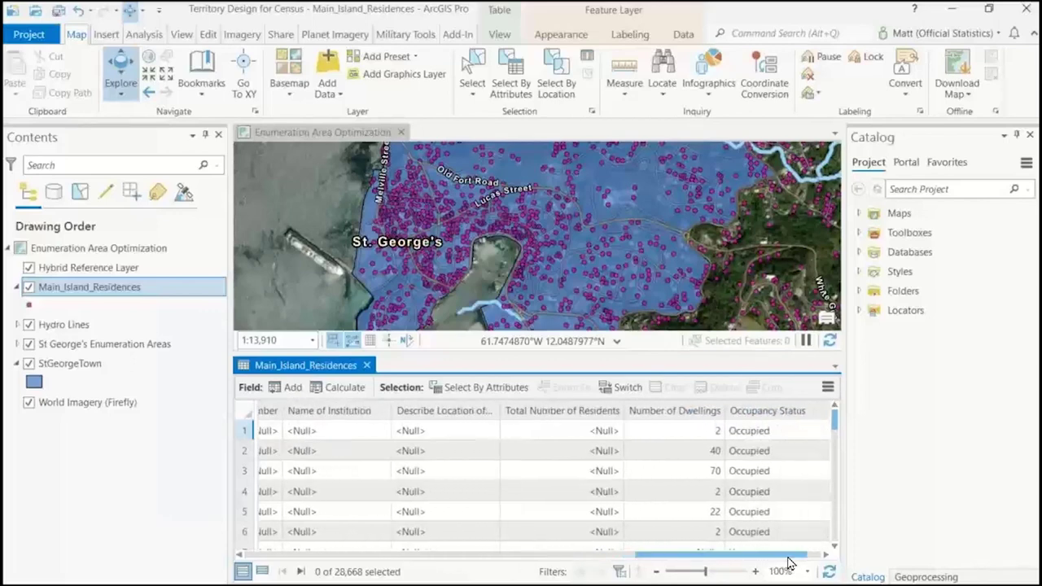
left_click(669, 417)
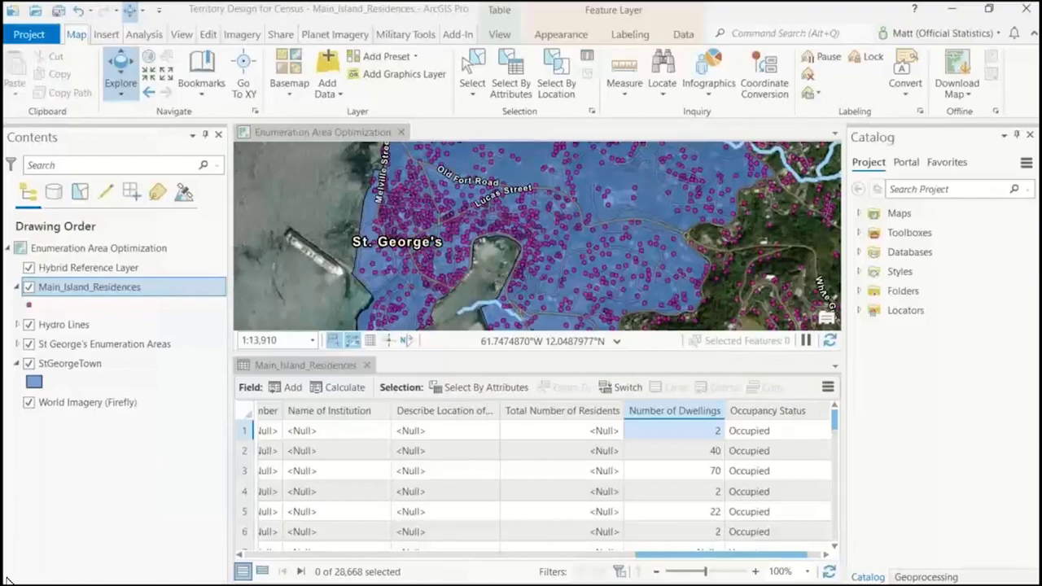
left_click(366, 365)
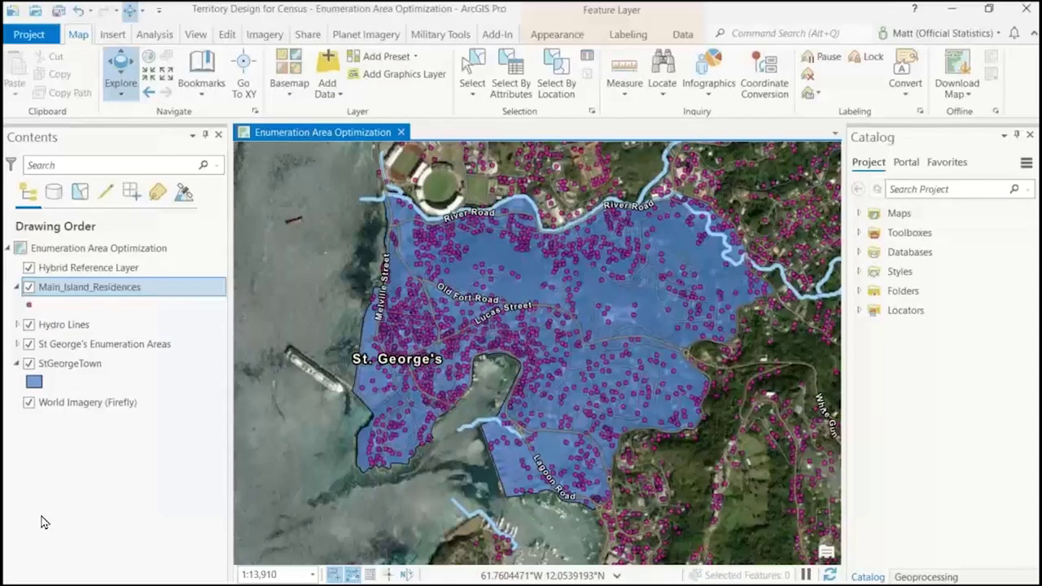
Start a new territory design solution from the Business Analysis tools with Main_Island_Residences as the input features
left_click(156, 36)
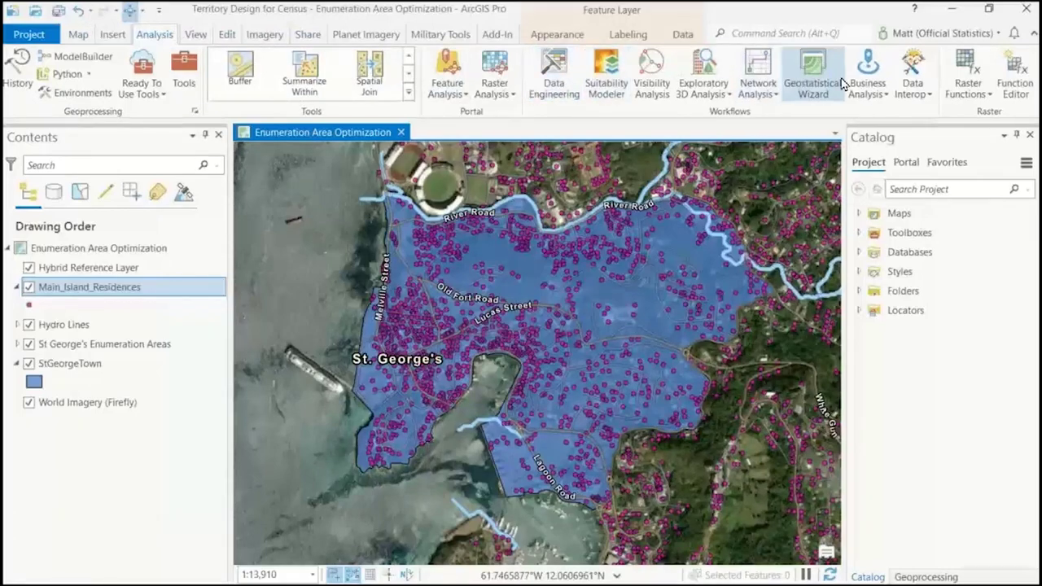
left_click(862, 91)
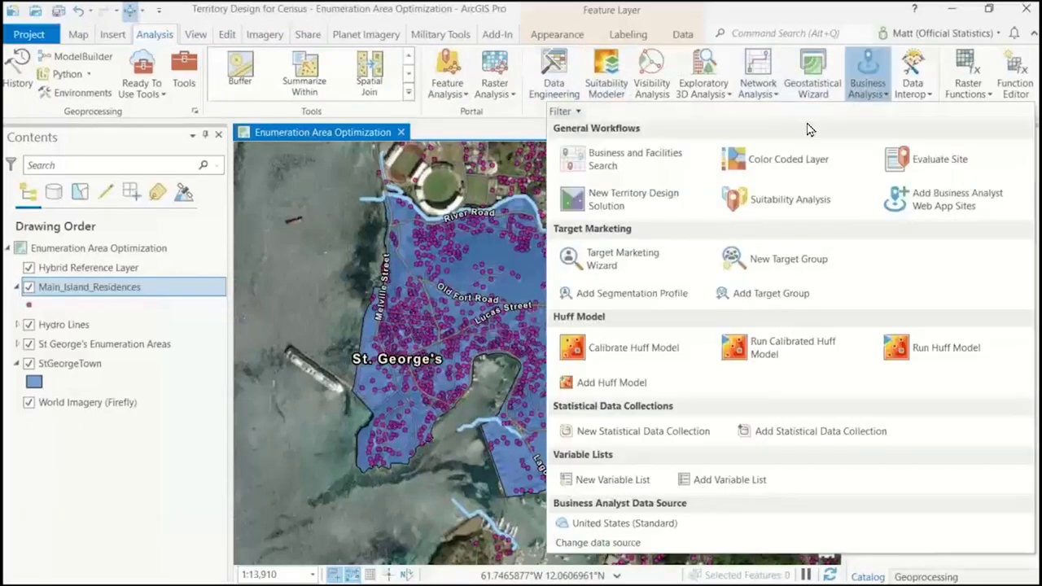
left_click(638, 203)
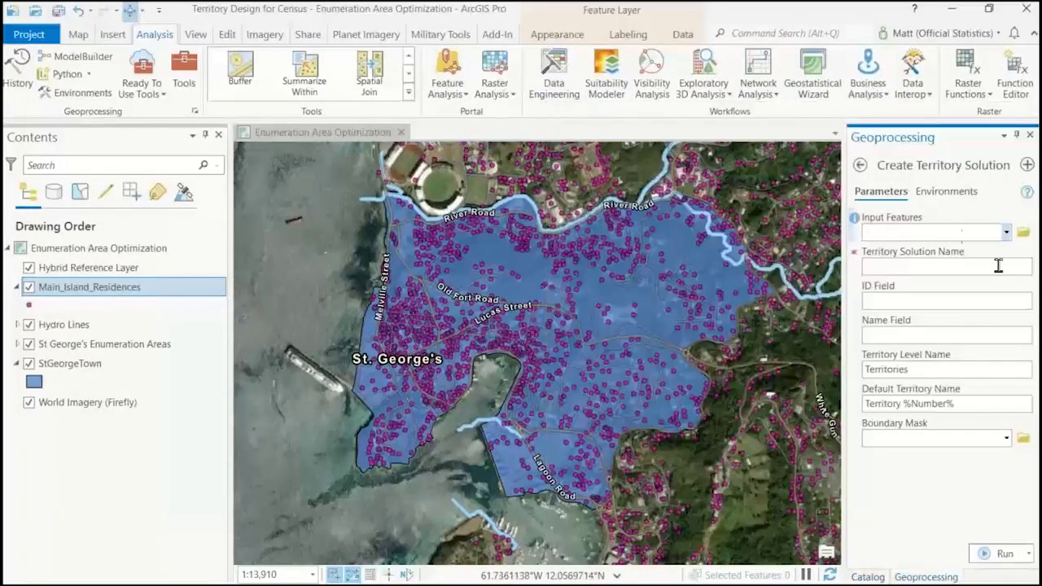
left_click(1006, 233)
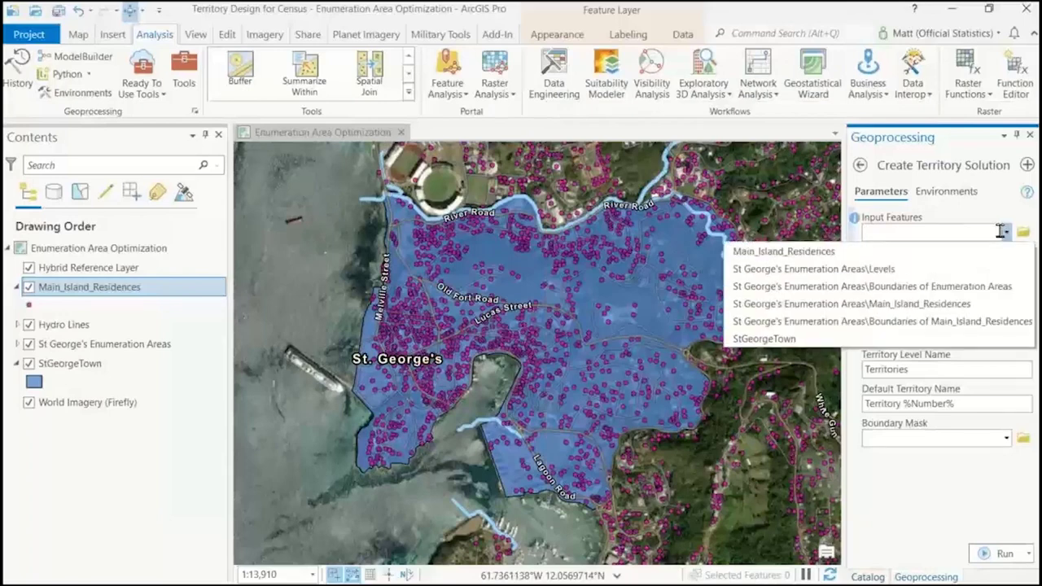
left_click(795, 251)
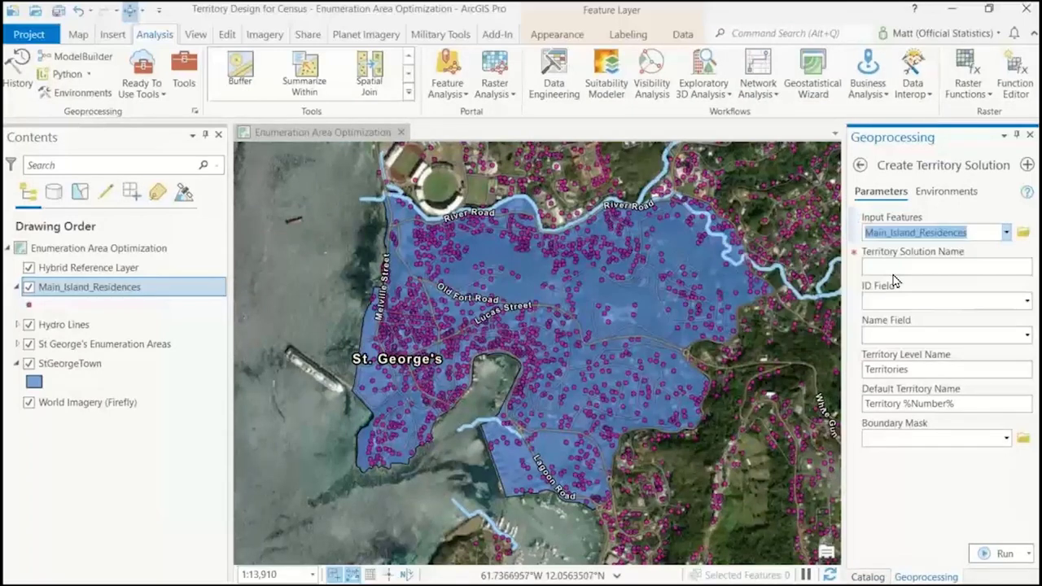
Name the territory solution Ea_Solution and set its territory level name to EA
left_click(877, 267)
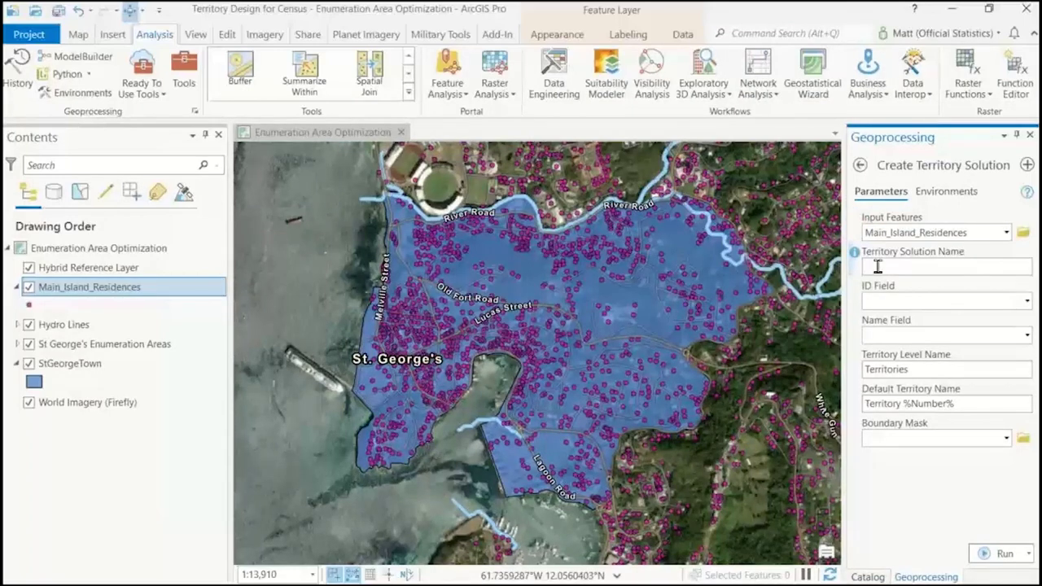
type("Ea_Solution")
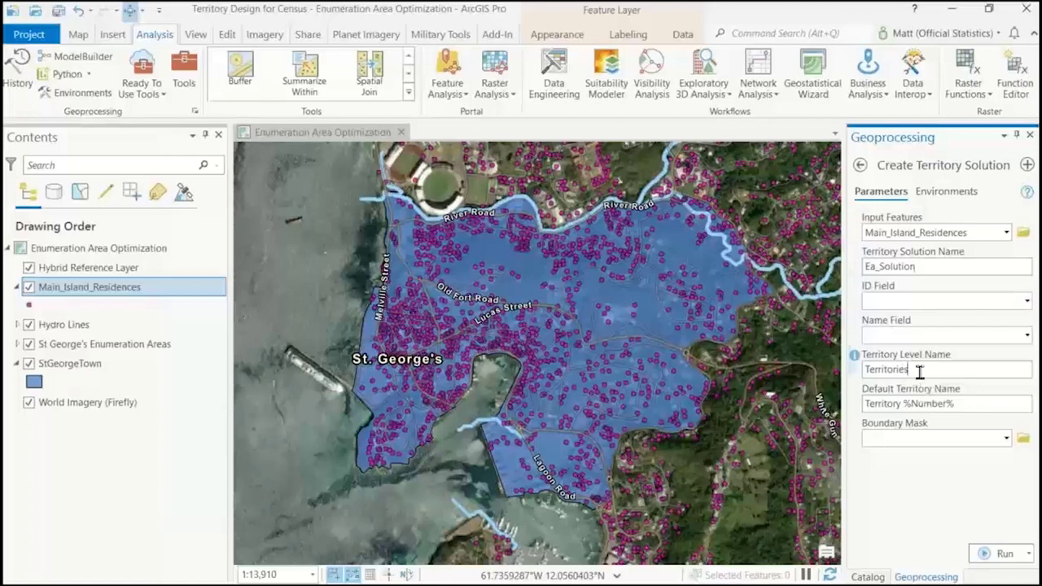
left_click_drag(920, 370, 848, 371)
type("EA")
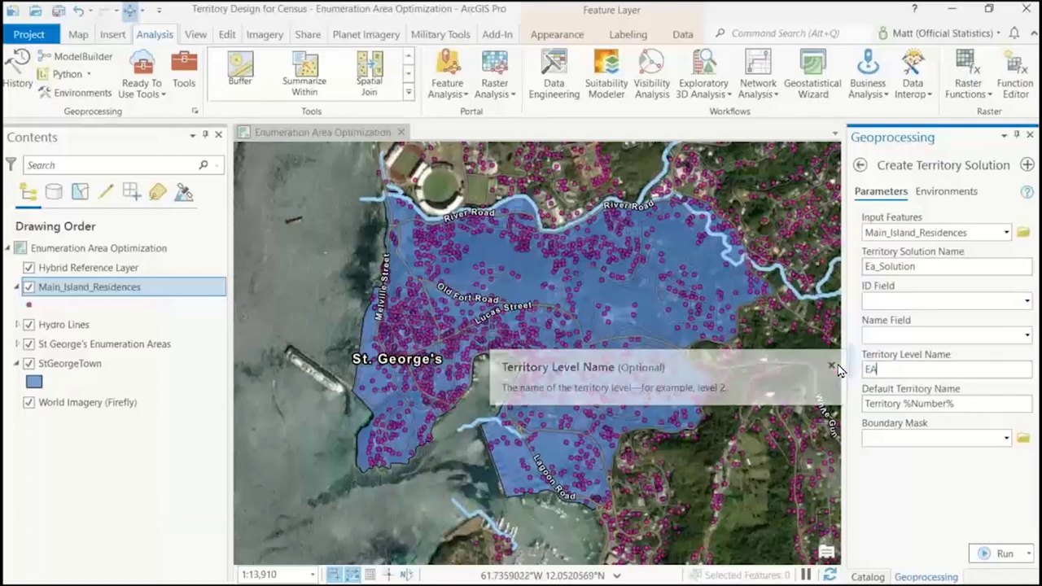
Set the default territory name to EA_%Number% and run the Create Territory Solution tool
left_click(907, 403)
key("BackSpace")
key("BackSpace")
key("BackSpace")
key("BackSpace")
key("BackSpace")
key("BackSpace")
key("BackSpace")
key("BackSpace")
key("BackSpace")
key("BackSpace")
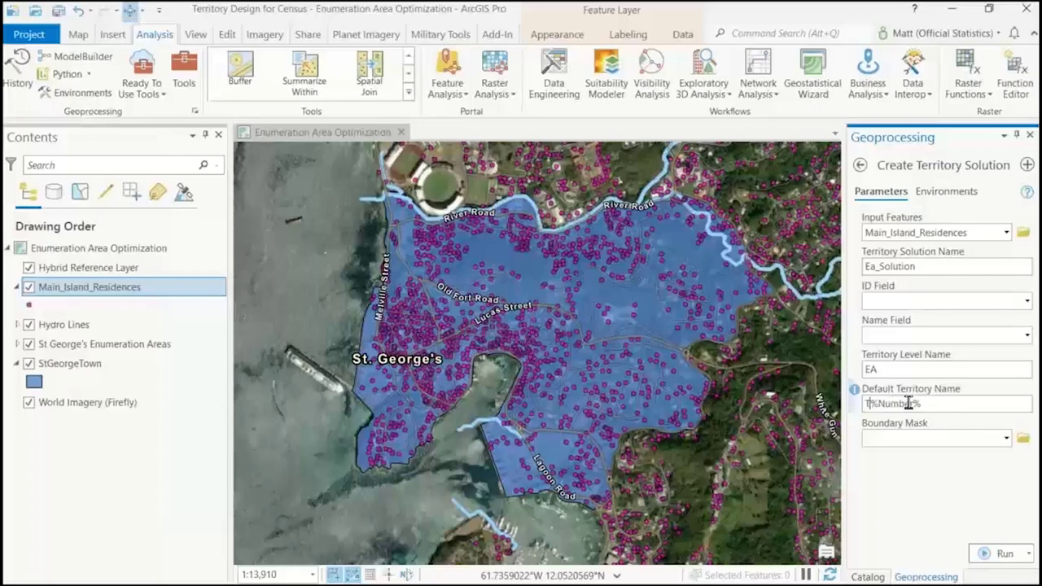
type("EA_")
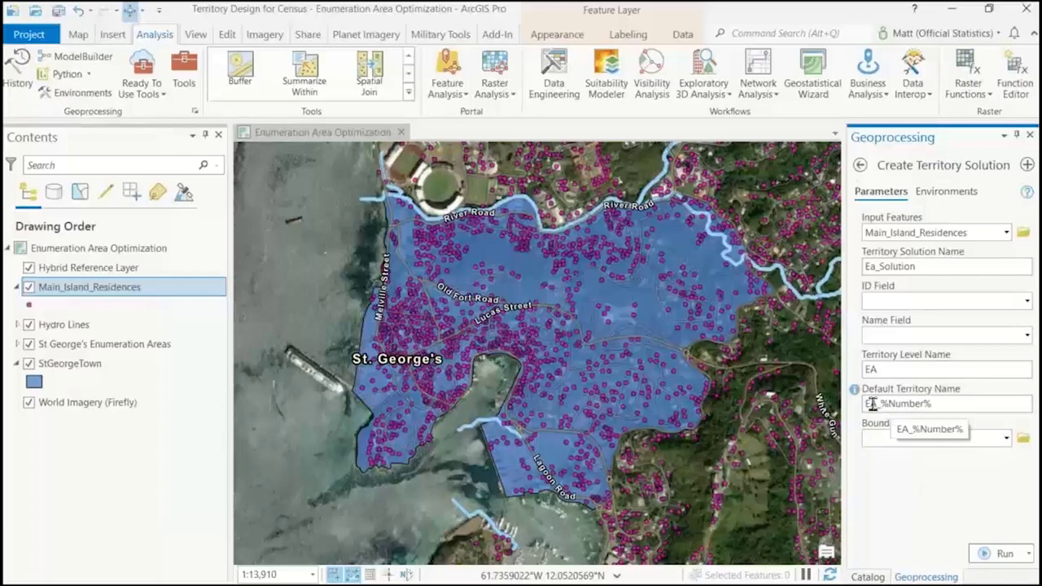
left_click_drag(930, 402, 878, 407)
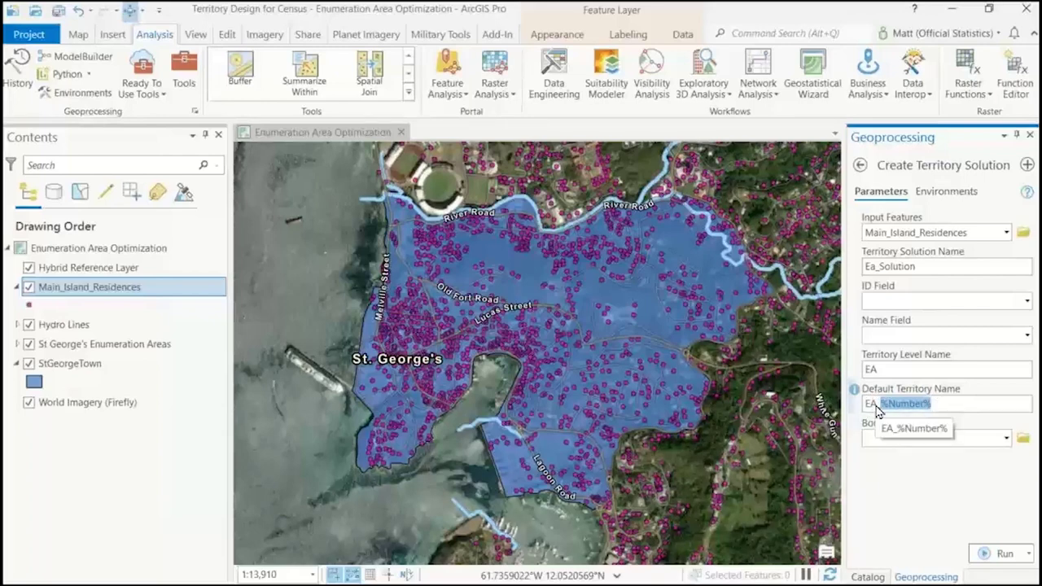
left_click(893, 484)
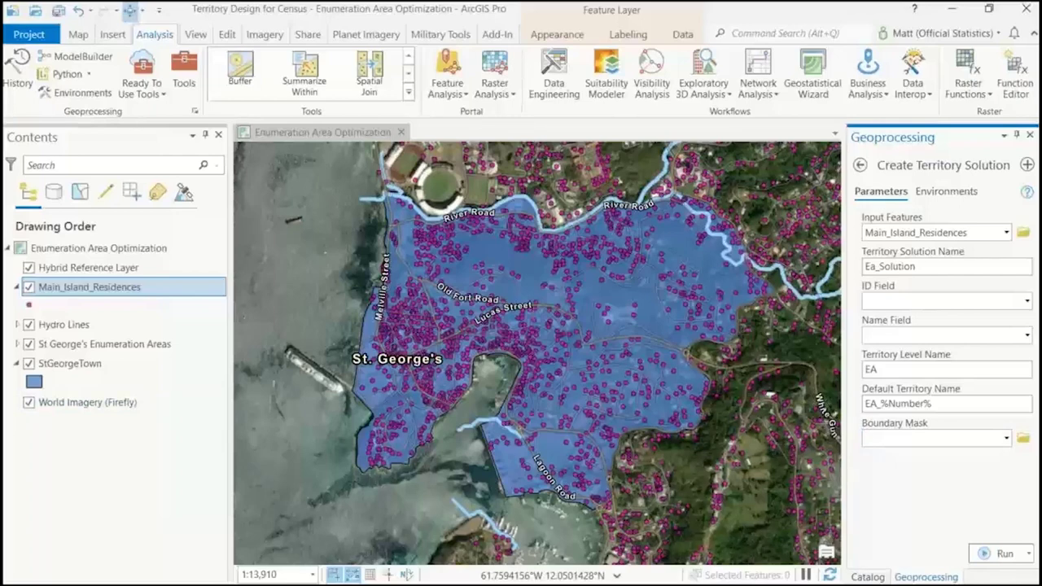
left_click(1000, 554)
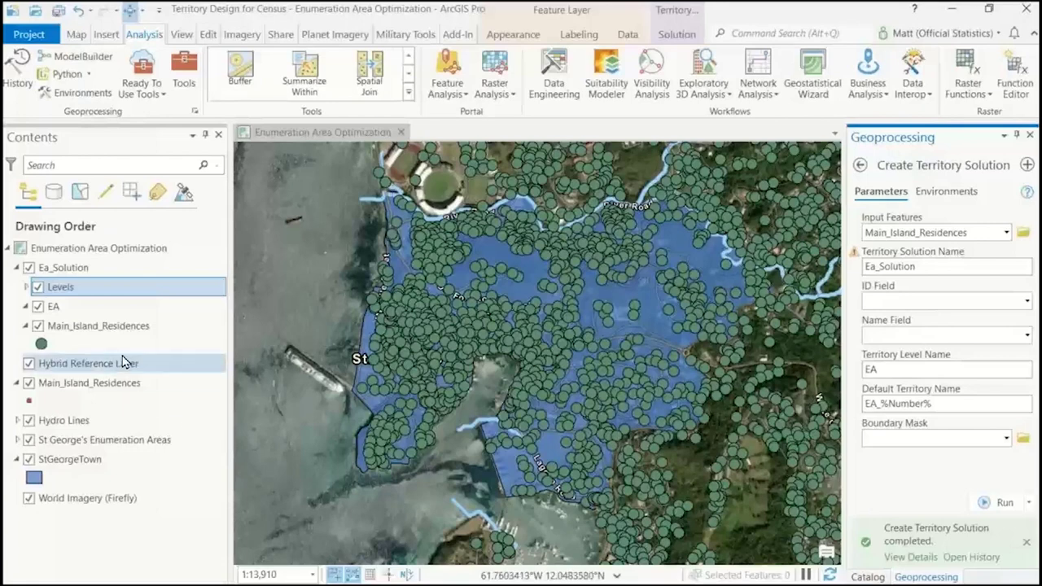
Bring up the territory design tools for Ea_Solution and hide the original Main_Island_Residences layer outside the solution
left_click(59, 269)
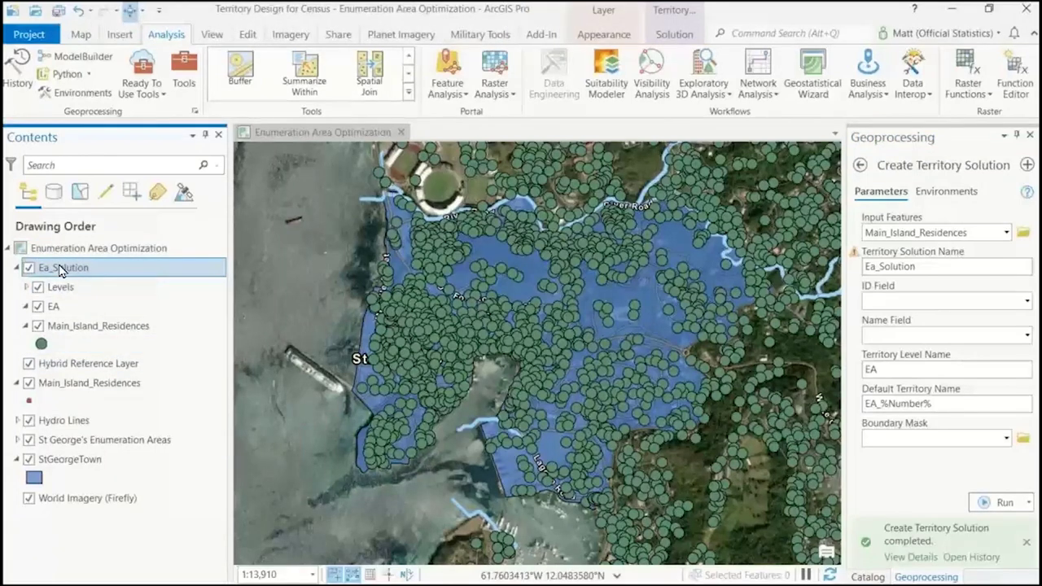
left_click(675, 36)
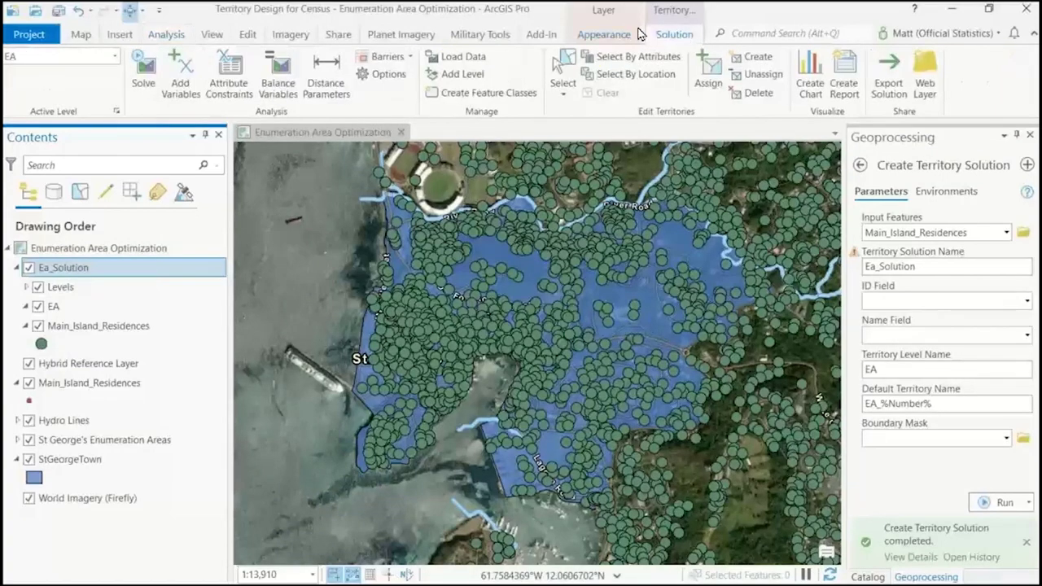
left_click(112, 328)
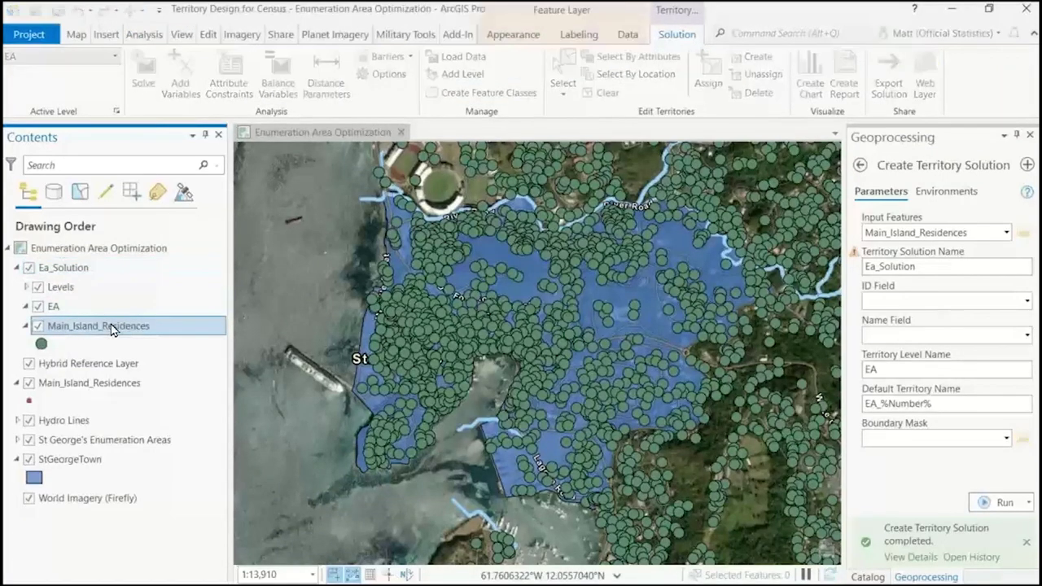
left_click(29, 382)
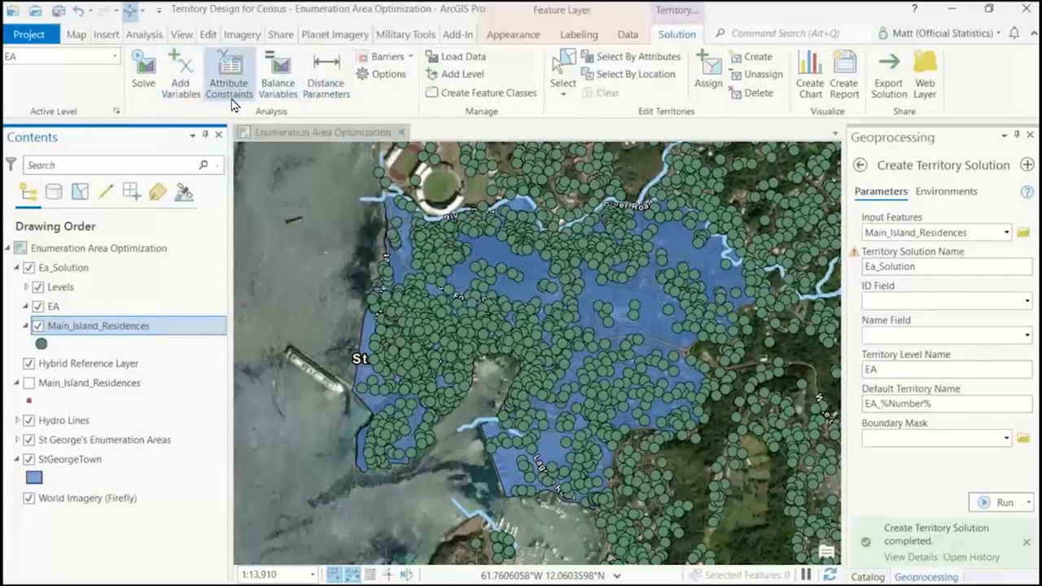
Add a level variable to the EA level that takes the Sum of Number of Dwellings, and run the tool
left_click(185, 74)
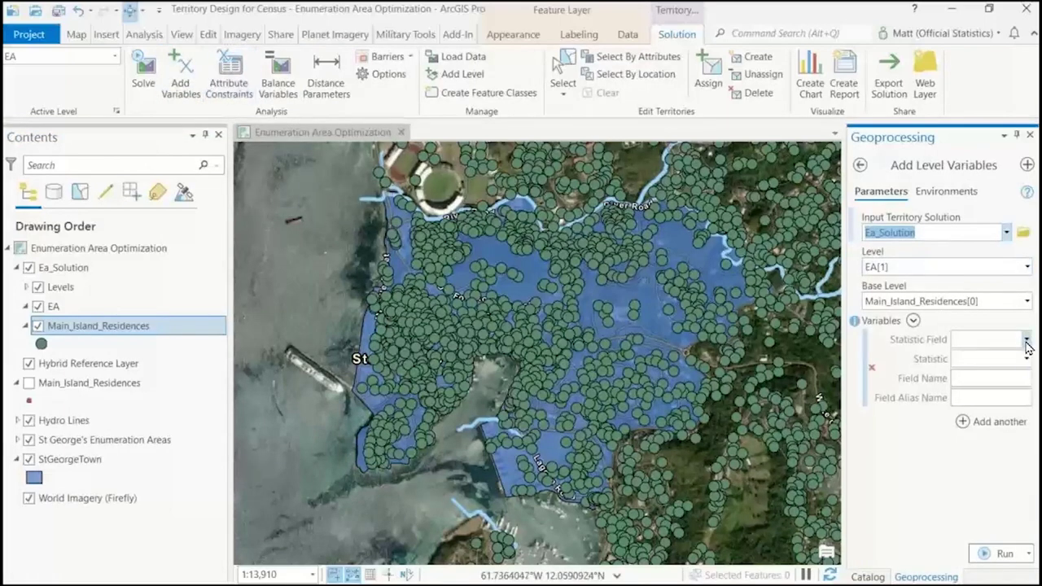
left_click(1026, 339)
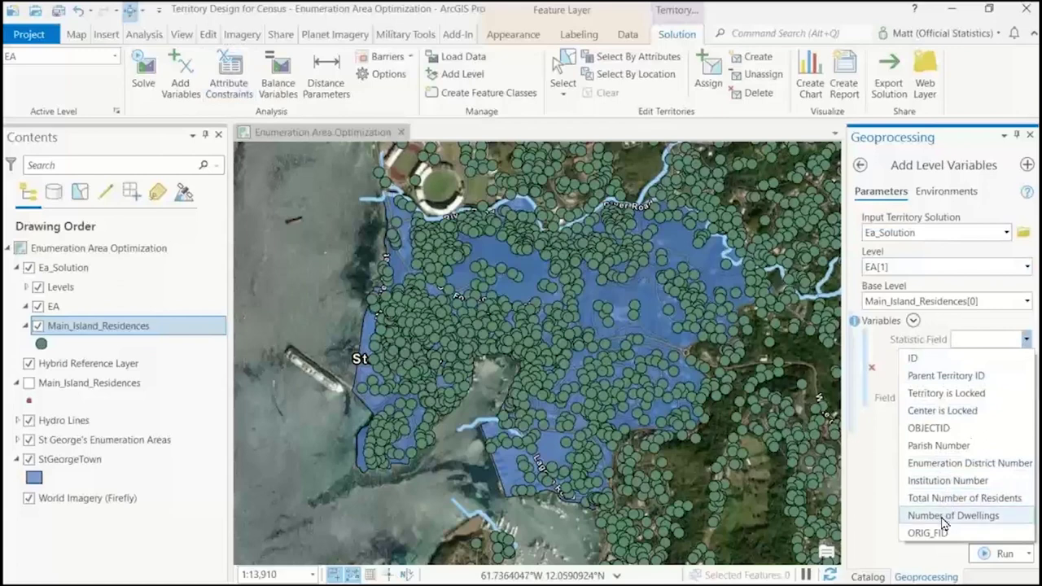
left_click(944, 515)
left_click(1024, 359)
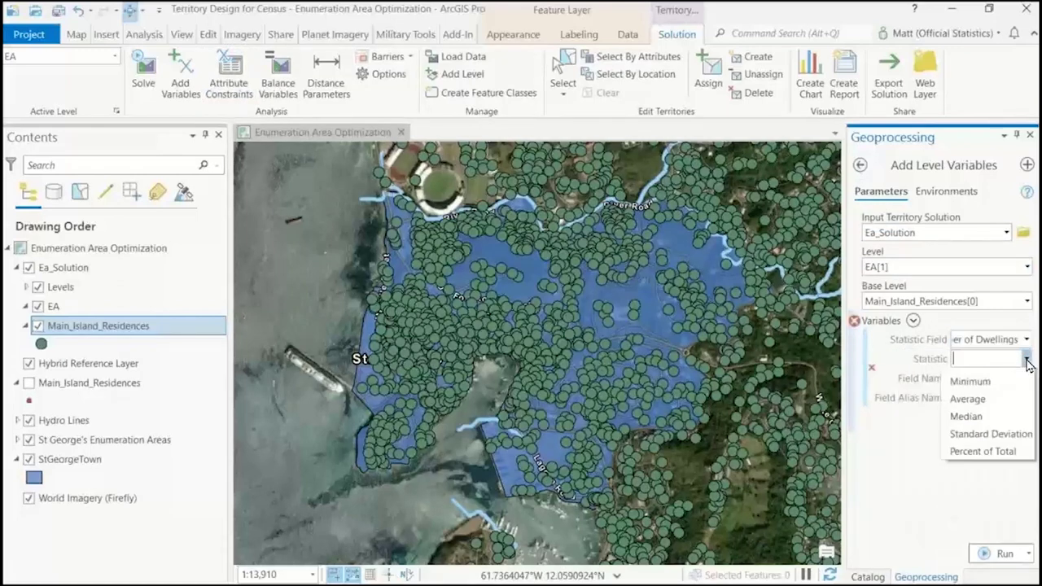
left_click(972, 397)
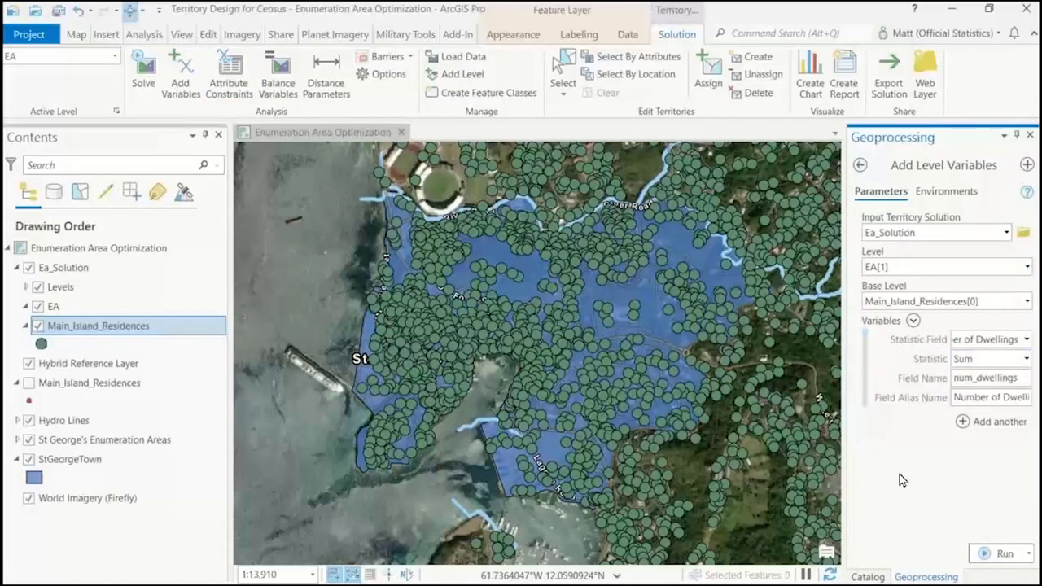
left_click(1004, 555)
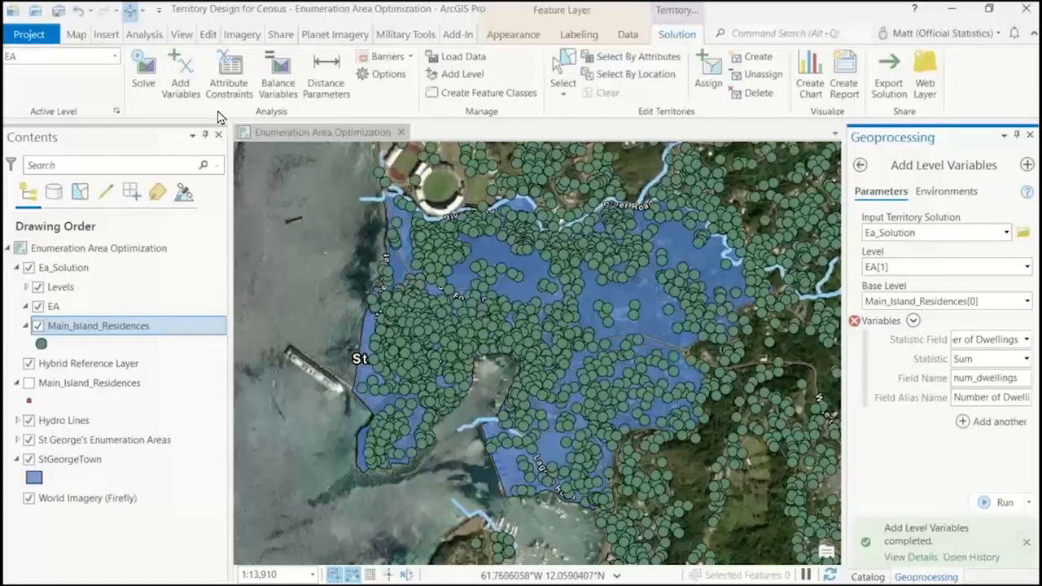
Set up an EA attribute constraint on Number of Dwellings with a minimum of 200 and a maximum of 300
left_click(227, 73)
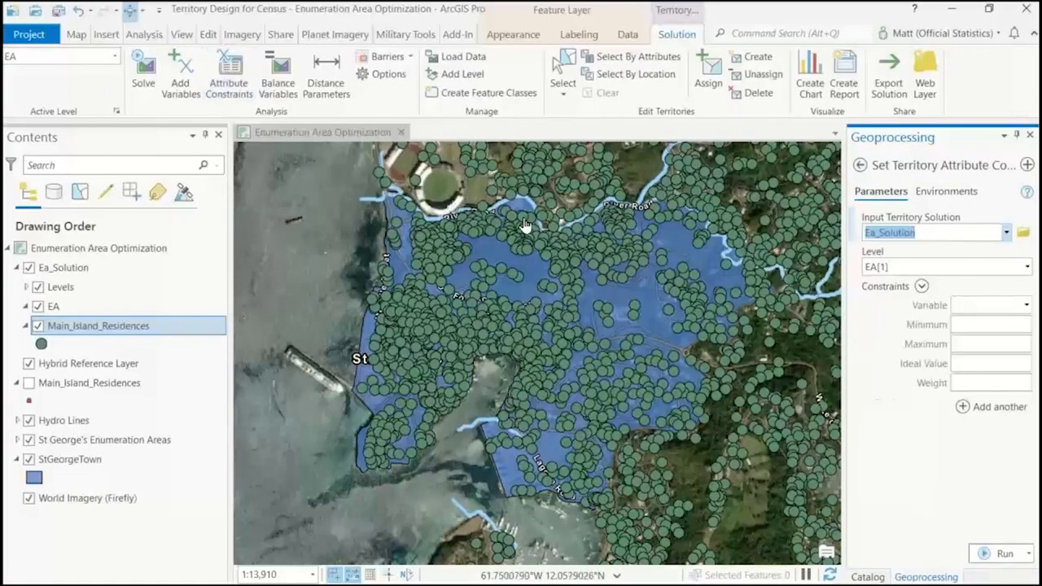
left_click(1026, 304)
left_click(1013, 326)
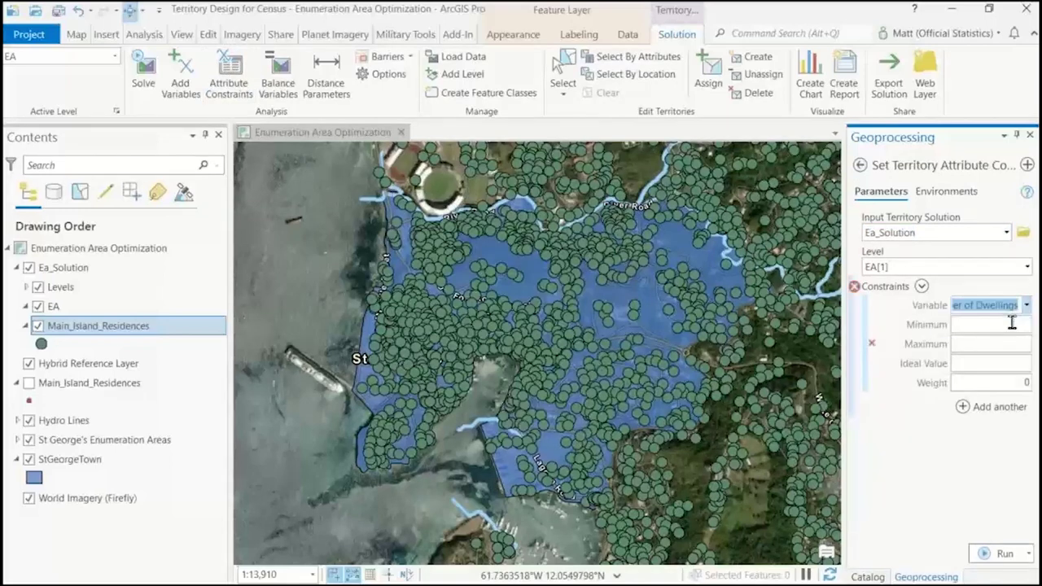
left_click(1012, 327)
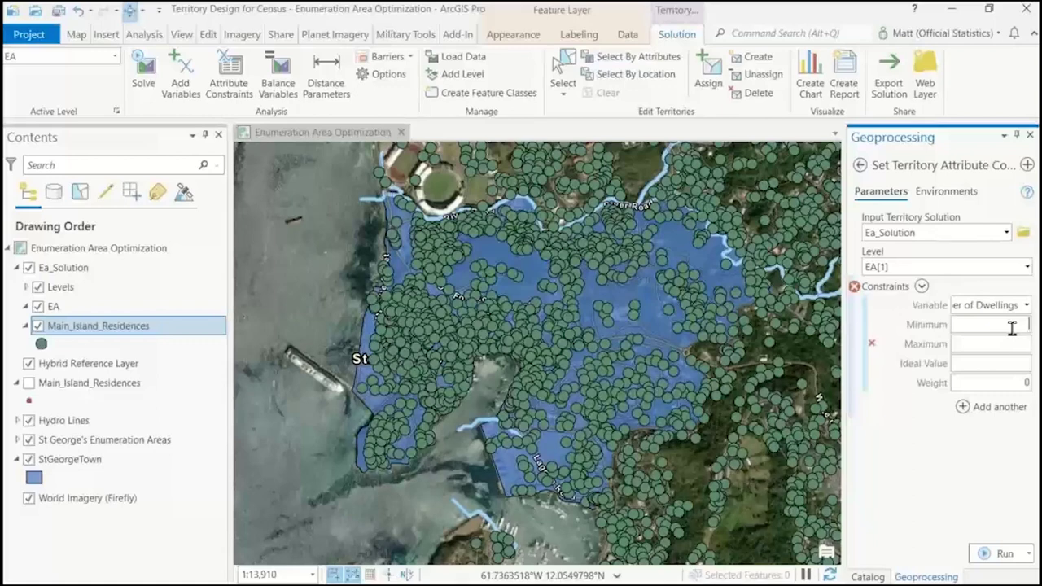
type("200")
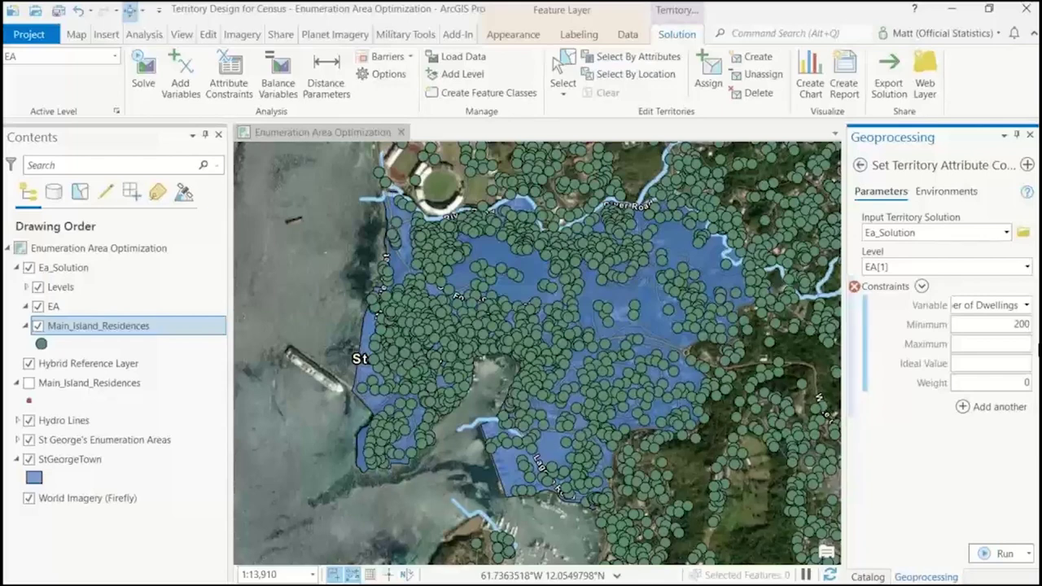
left_click(1016, 345)
type("300")
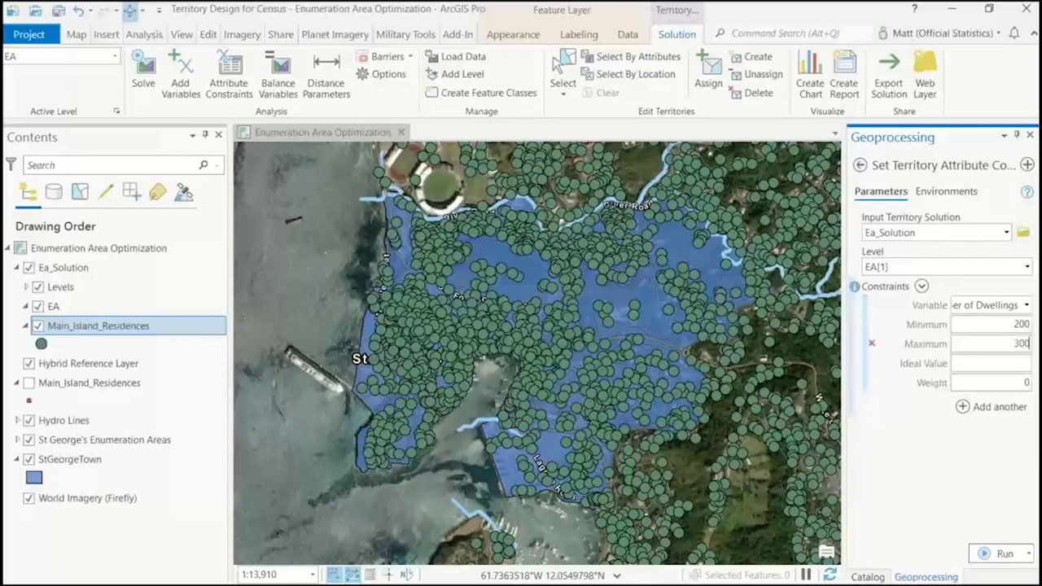
Give the dwellings constraint an ideal value of 250 and a weight of 100, and run Set Territory Attribute Constraints
left_click(1009, 363)
type("250")
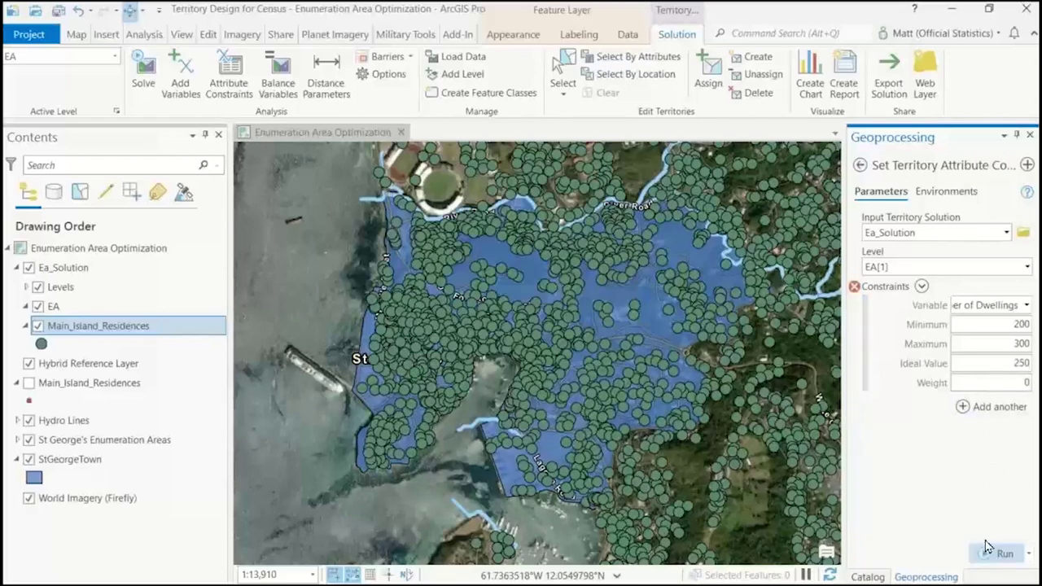
left_click(1017, 382)
type("100")
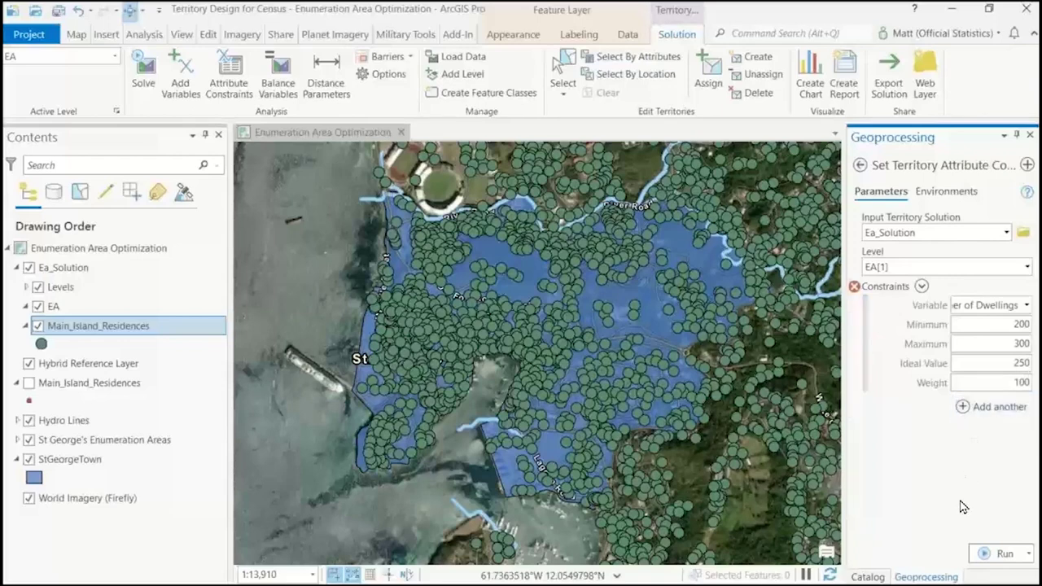
left_click(1003, 553)
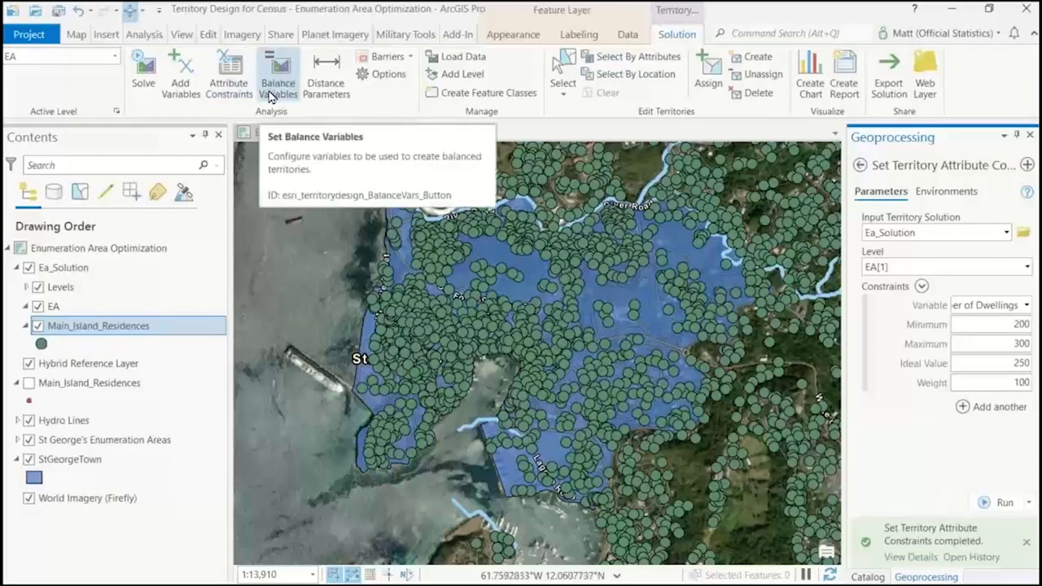
Set Number of Dwellings as the balance variable for the EA level with a weight of 1, and run the tool
left_click(279, 75)
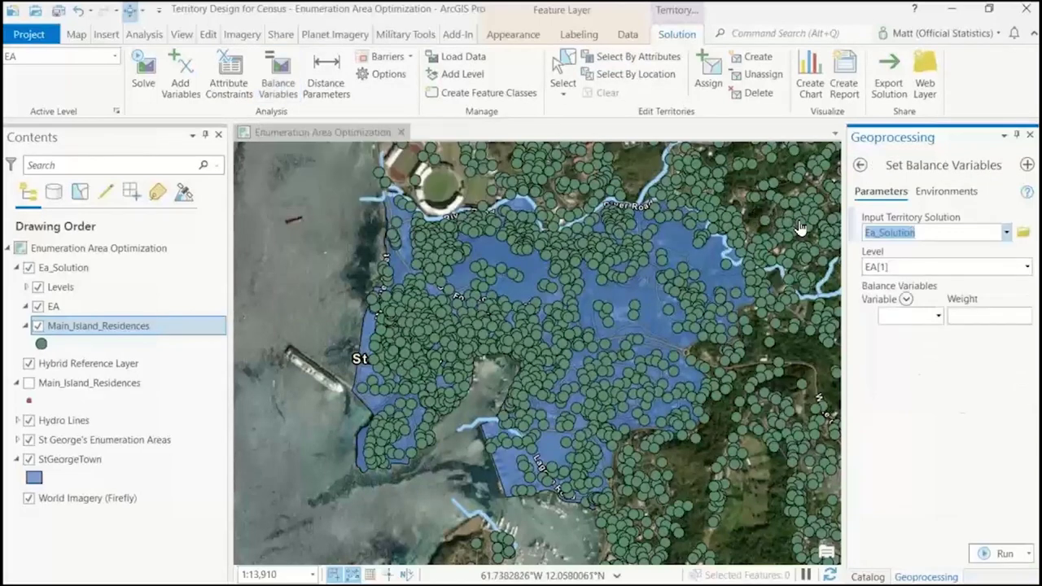
left_click(938, 317)
left_click(928, 335)
left_click(986, 316)
type("1")
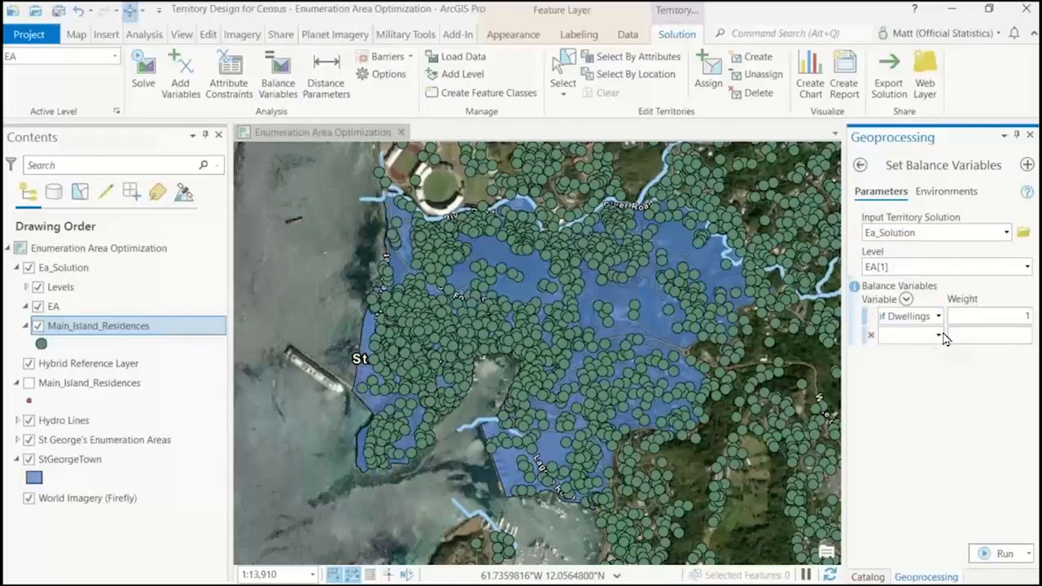
left_click(994, 553)
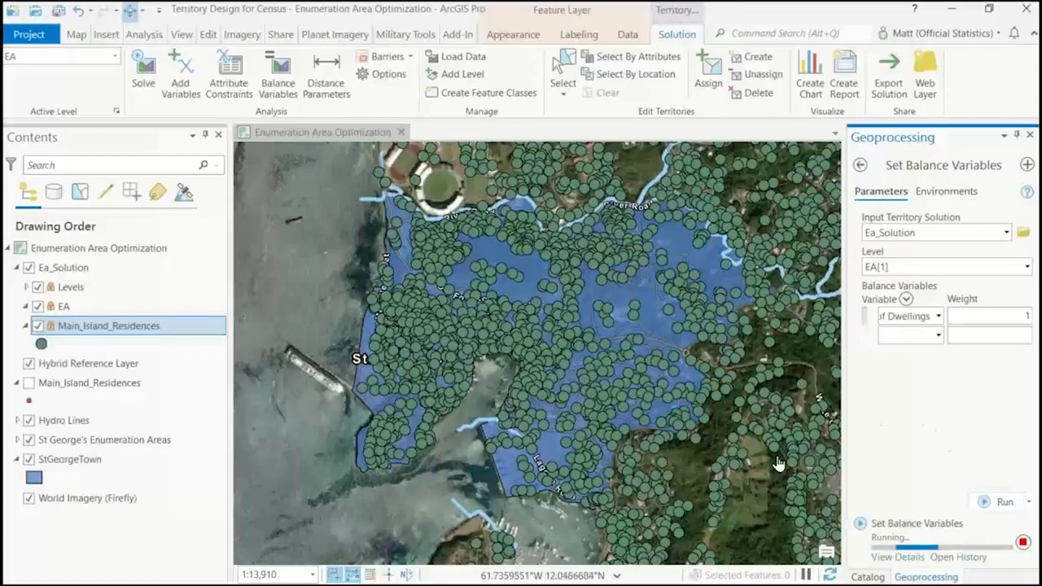
Check the Add Territory Barriers settings, and configure Solve Territories with the Optimal number of territories method, showing its advanced options
left_click(381, 64)
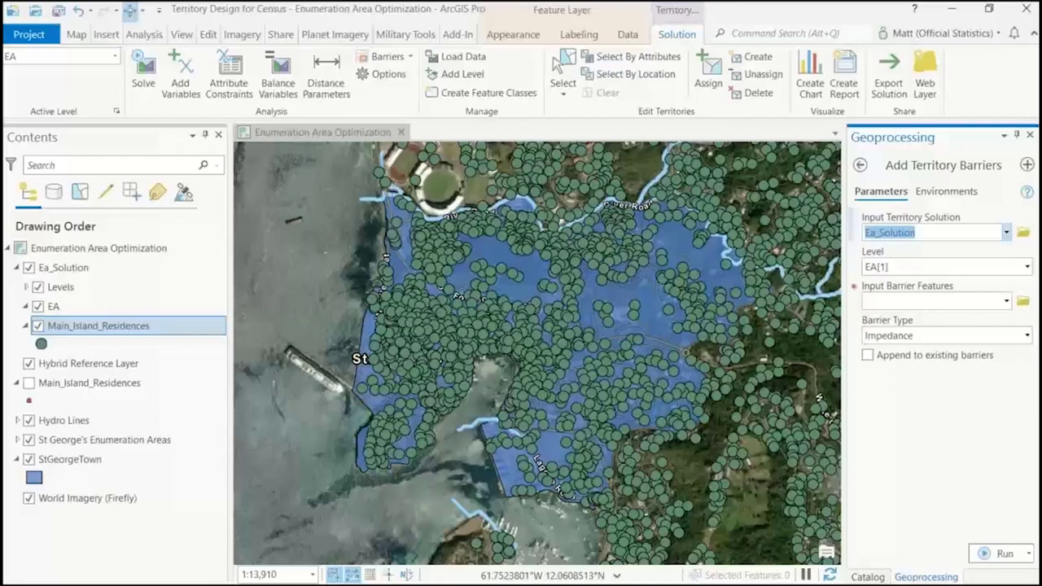
left_click(151, 77)
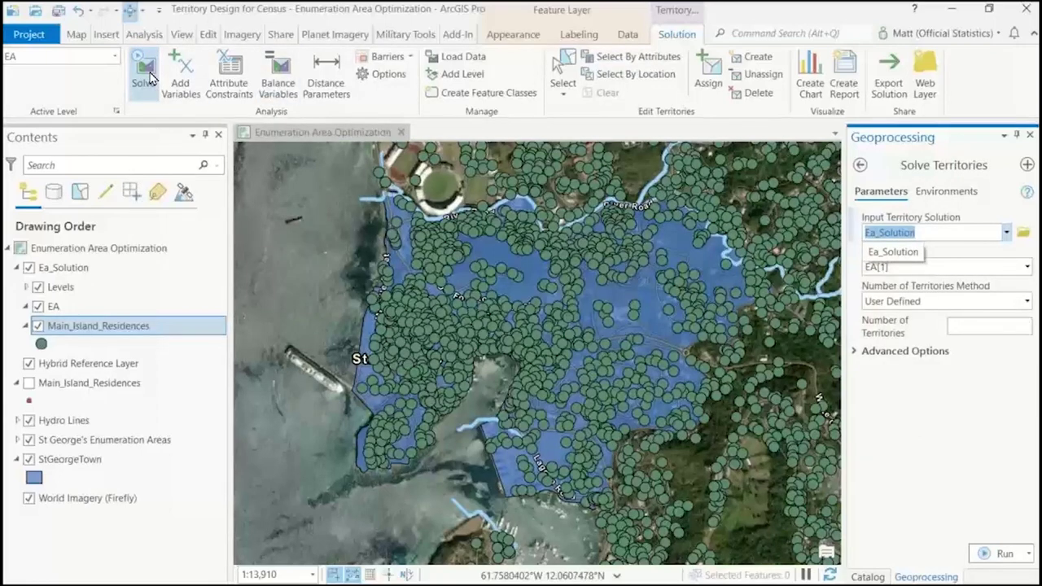
left_click(1027, 302)
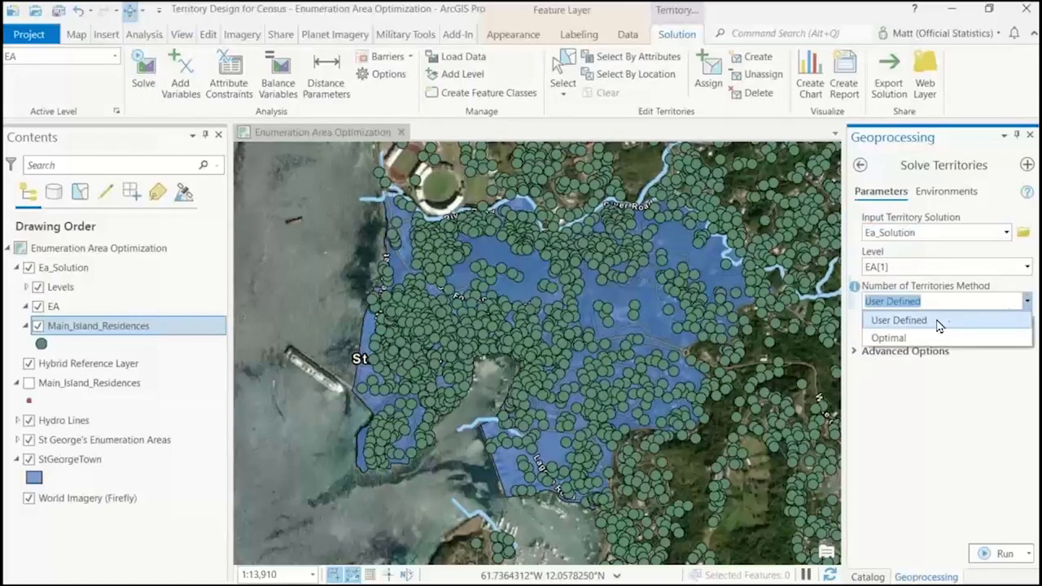
left_click(912, 339)
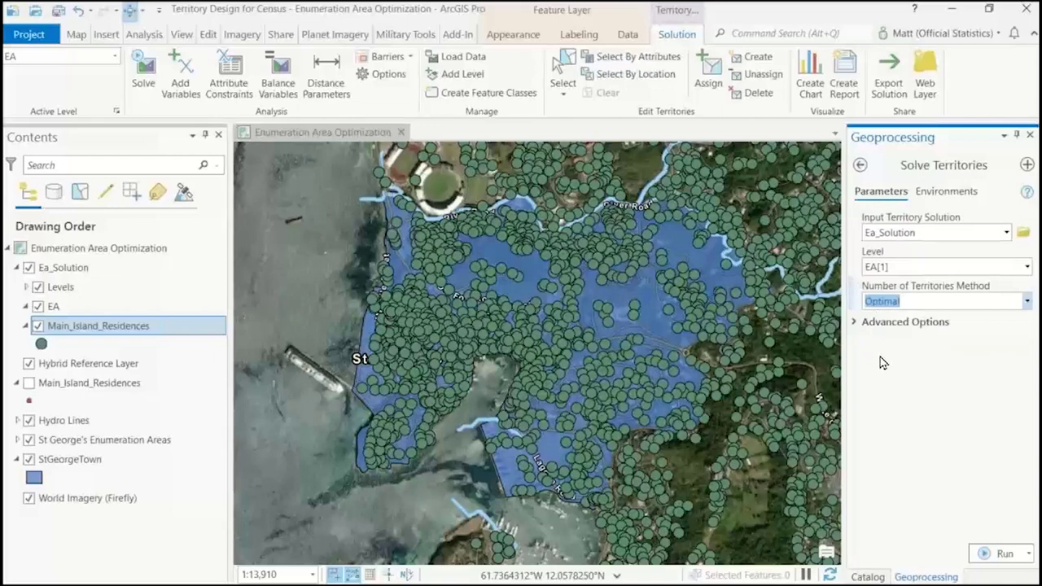
left_click(854, 322)
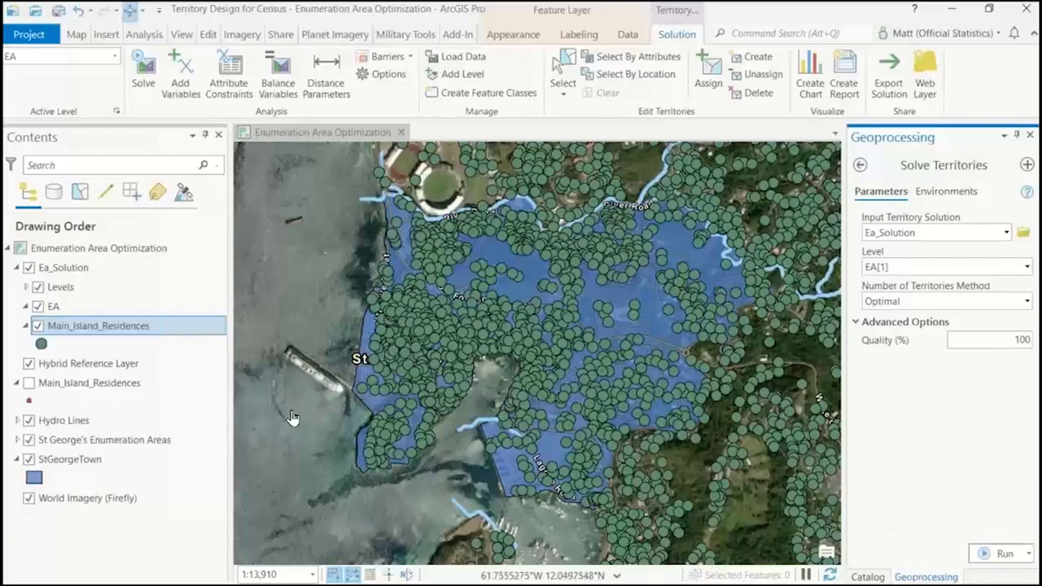
Hide the Ea_Solution group and display the Enumeration Areas layer of the St George's Enumeration Areas solution
left_click(30, 269)
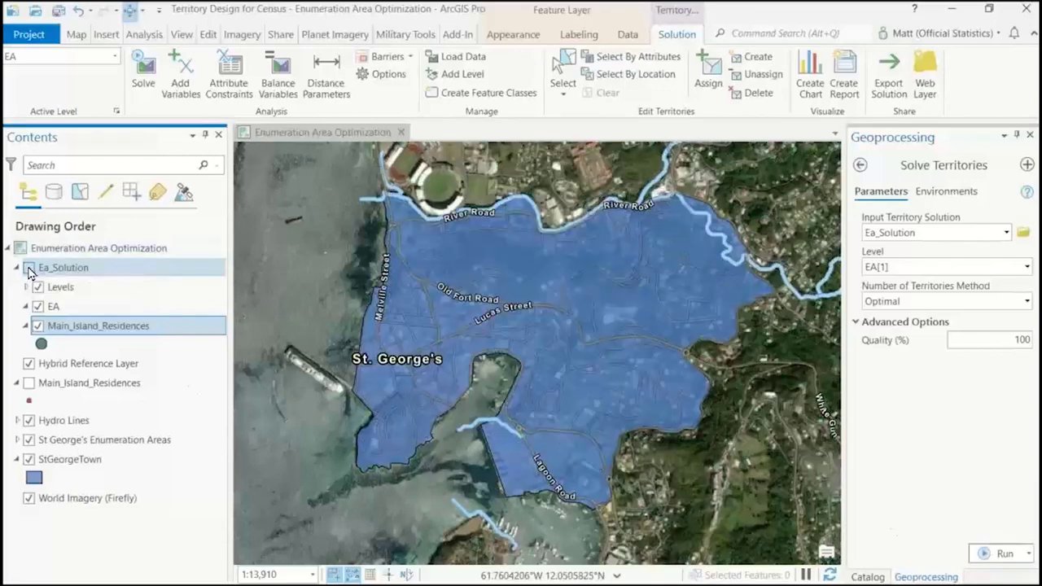
left_click(16, 439)
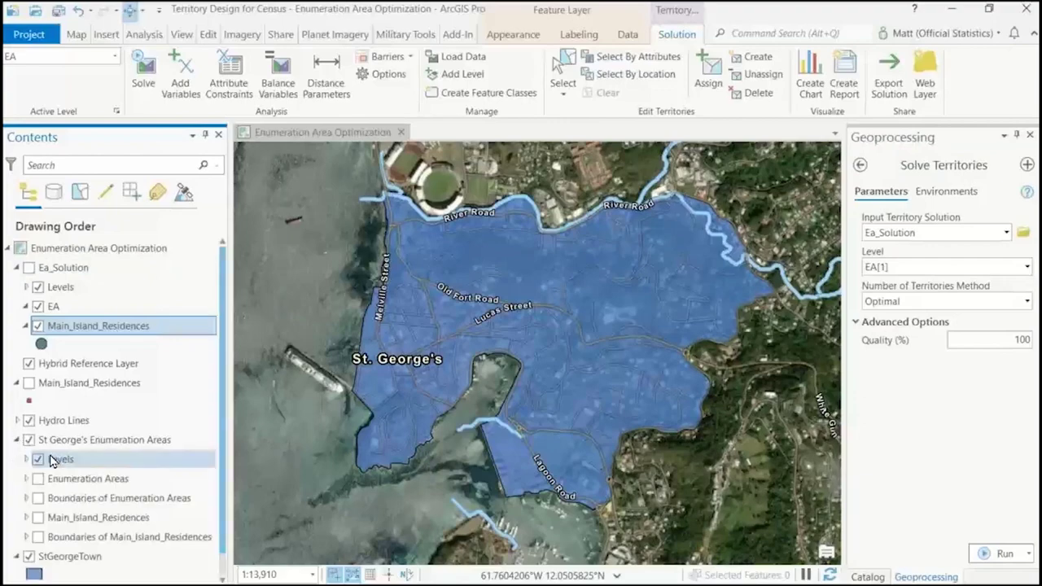
scroll(89, 456, "down", 1)
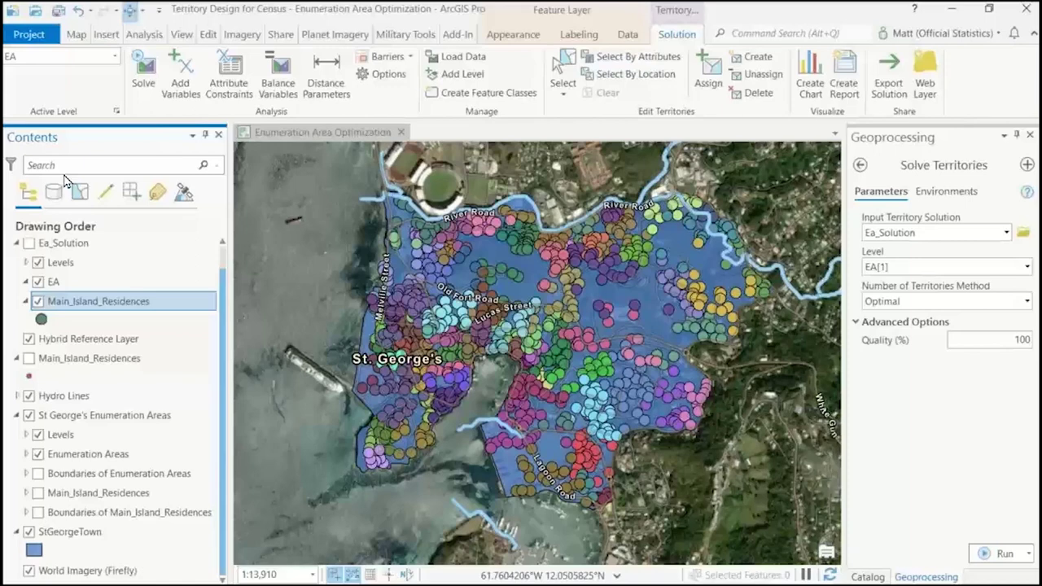
Choose Territory Boundaries as the level feature class for Ea_Solution, and display Boundaries of Enumeration Areas instead of the Enumeration Areas points
left_click(449, 95)
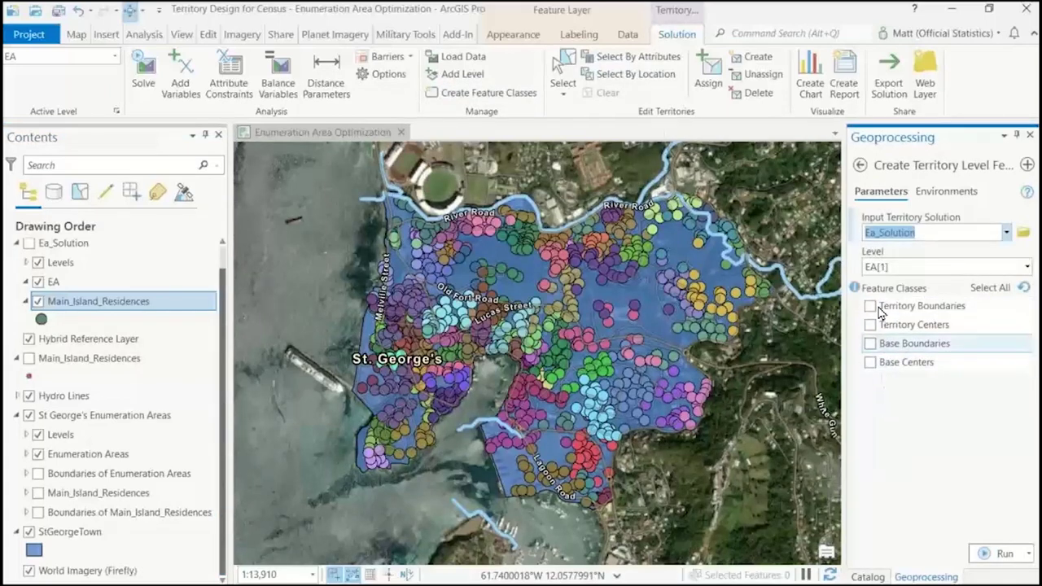
left_click(871, 307)
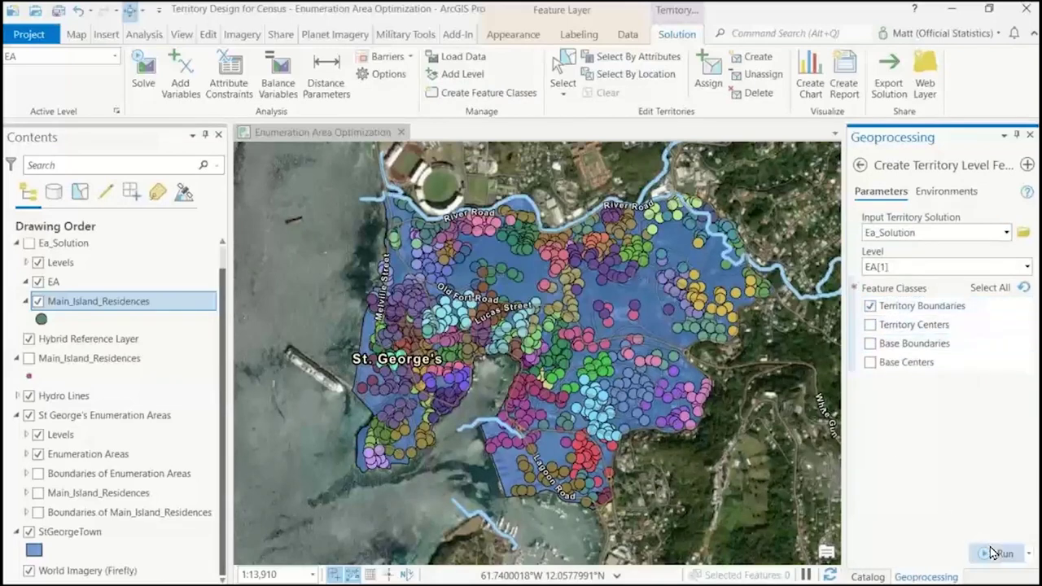
left_click(38, 477)
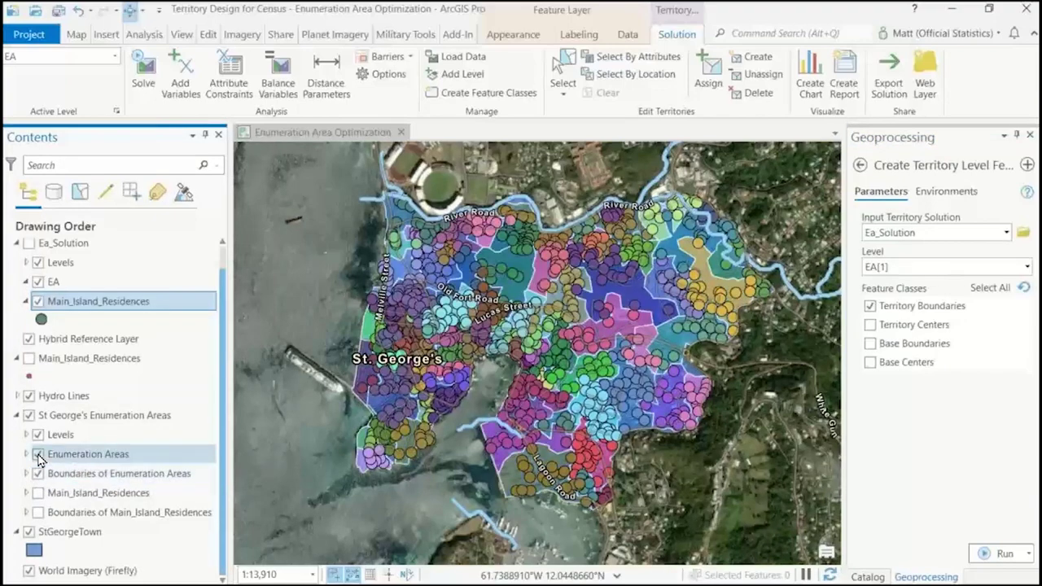
left_click(38, 454)
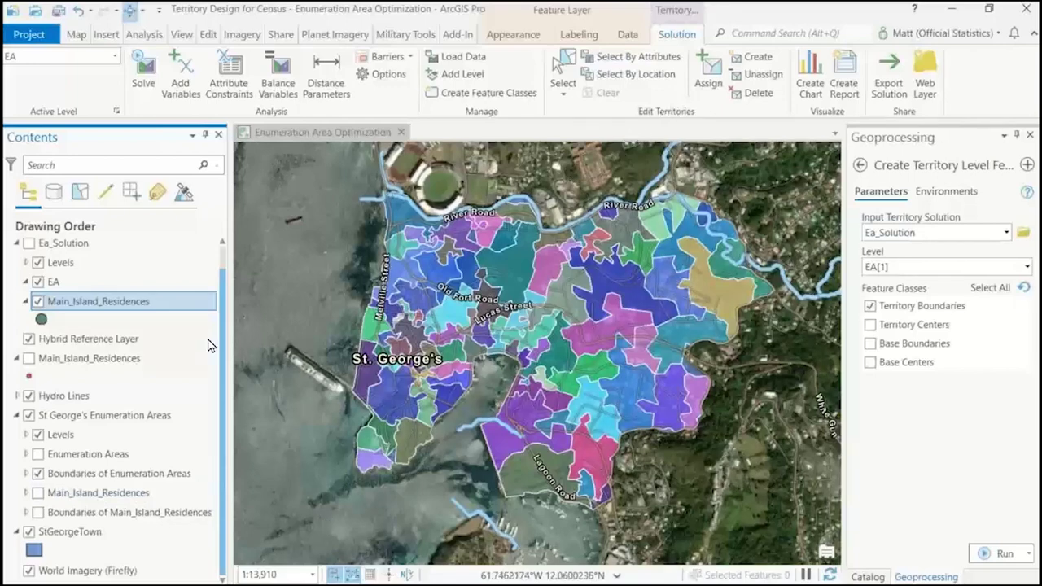
Create a territory chart of Number of Dwellings from the Boundaries of Enumeration Areas layer and examine its bars
left_click(74, 474)
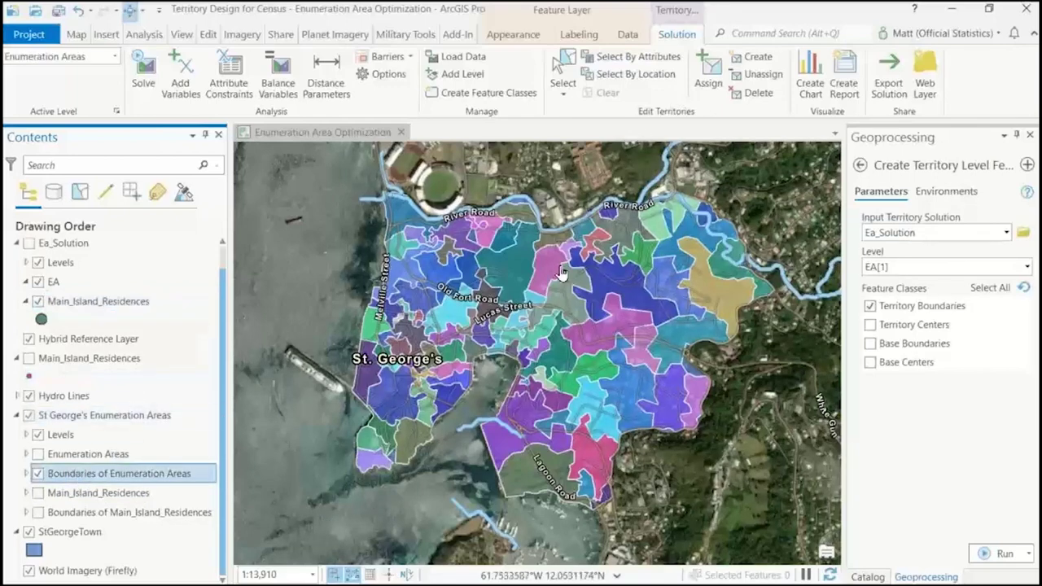
left_click(808, 72)
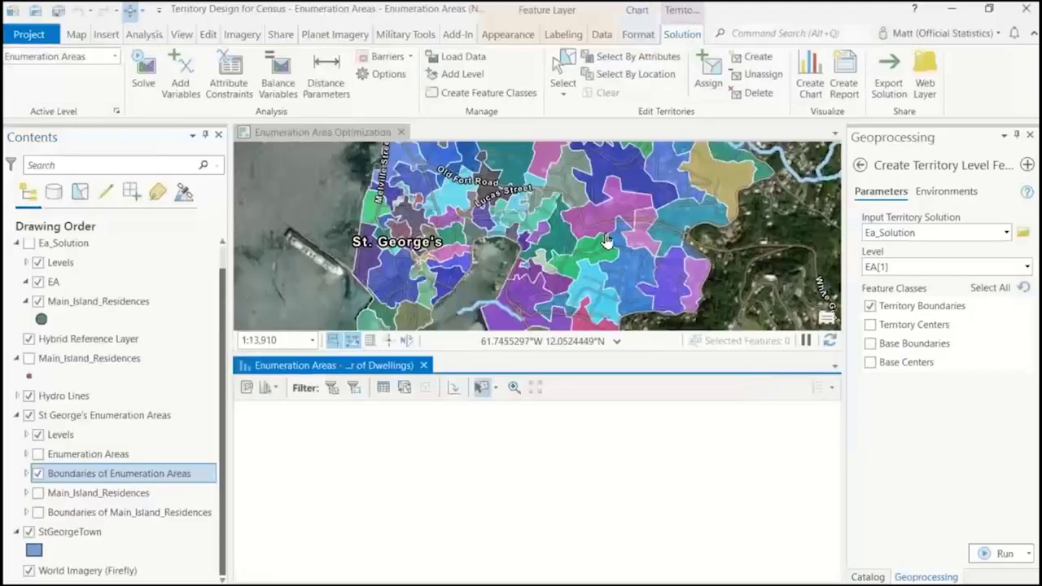
mouse_move(376, 471)
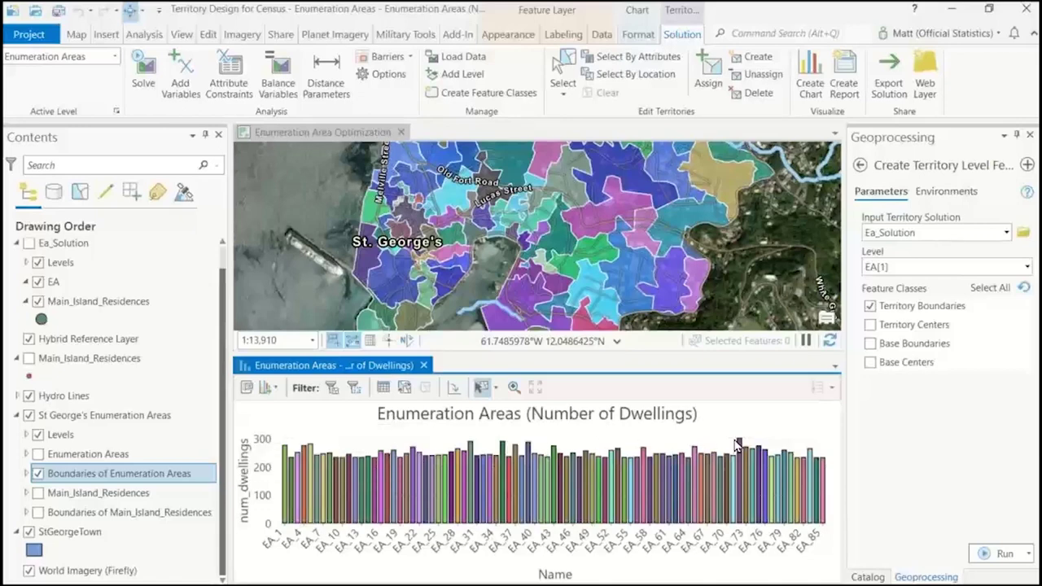
Compare the dwelling counts in the chart and inspect the enumeration area boundaries around Tanteen Road on the map
mouse_move(731, 462)
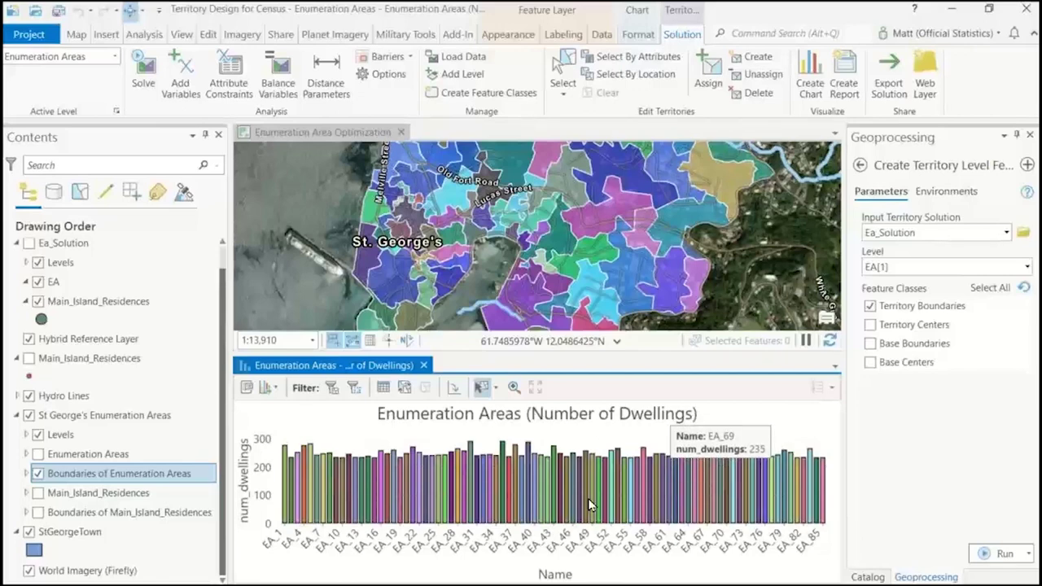
mouse_move(589, 503)
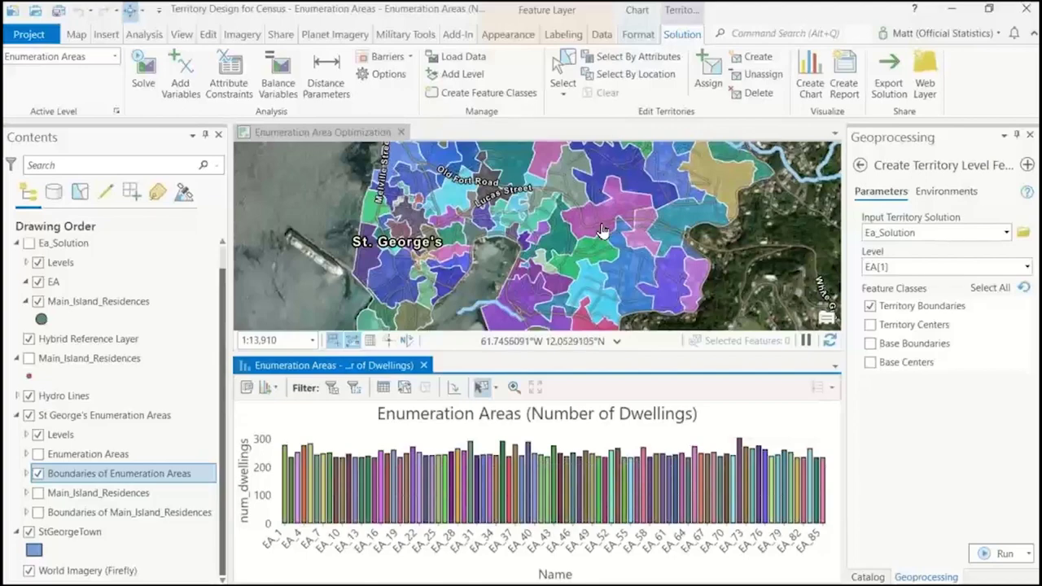
scroll(560, 309, "up", 3)
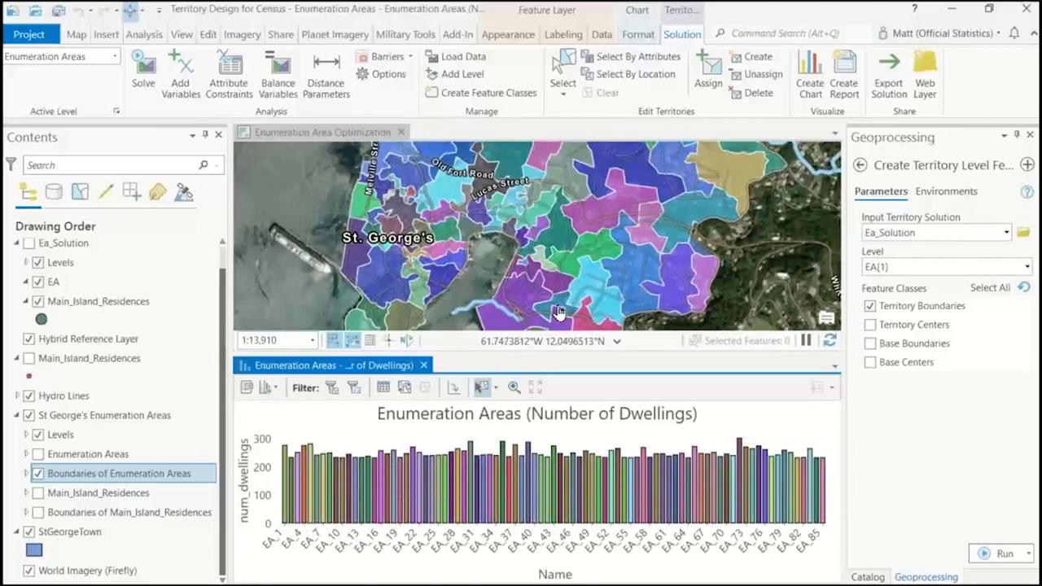
left_click_drag(559, 309, 555, 248)
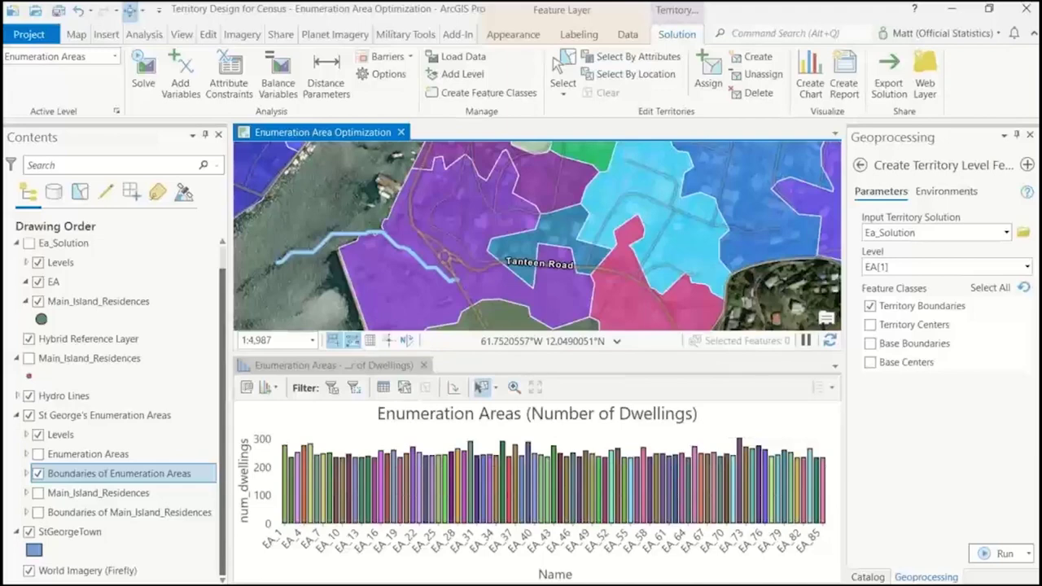
Switch to Adobe Acrobat and review the Grenada household and individual survey PDFs, selecting the blank in question 41 and question 44's "Go to Q49" instruction
left_click(951, 9)
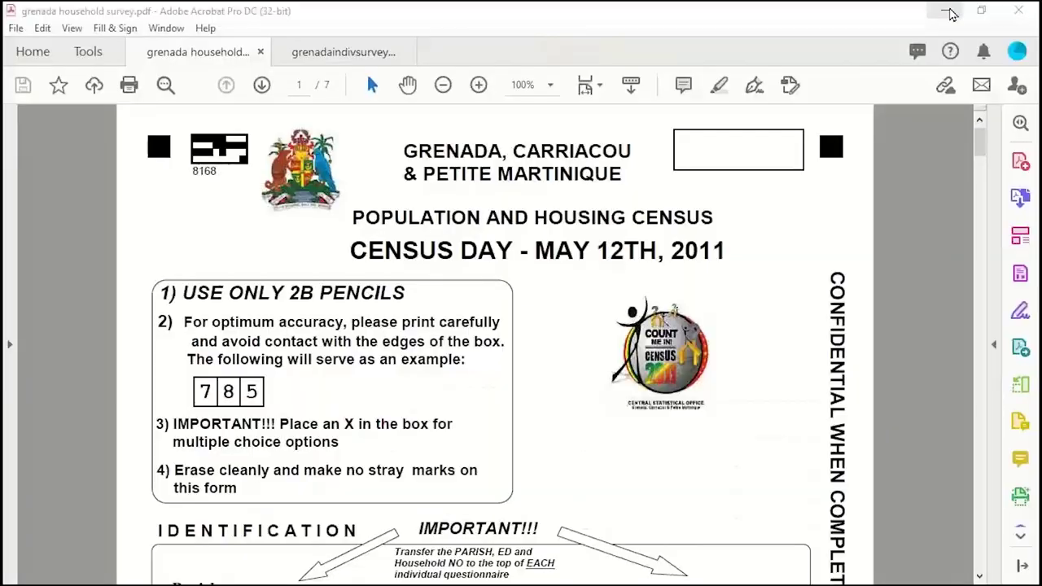
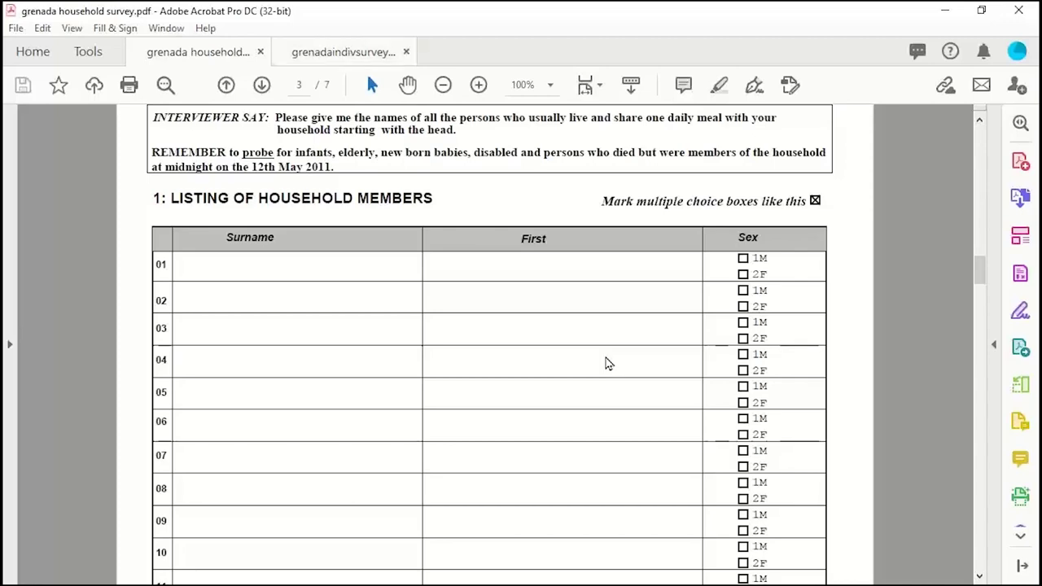
left_click(316, 53)
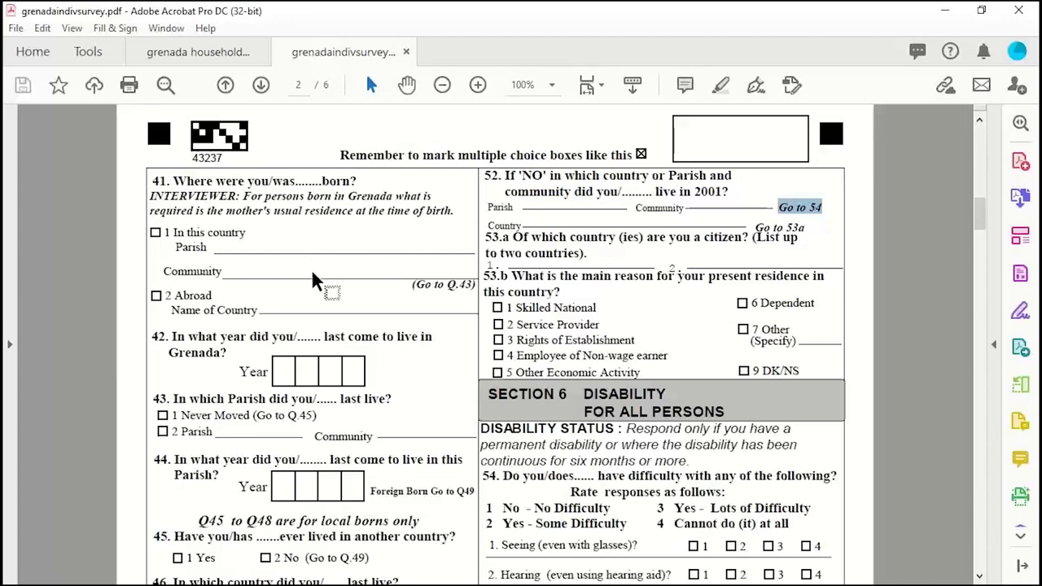
scroll(309, 260, "down", 1)
scroll(311, 274, "down", 1)
left_click_drag(297, 155, 324, 155)
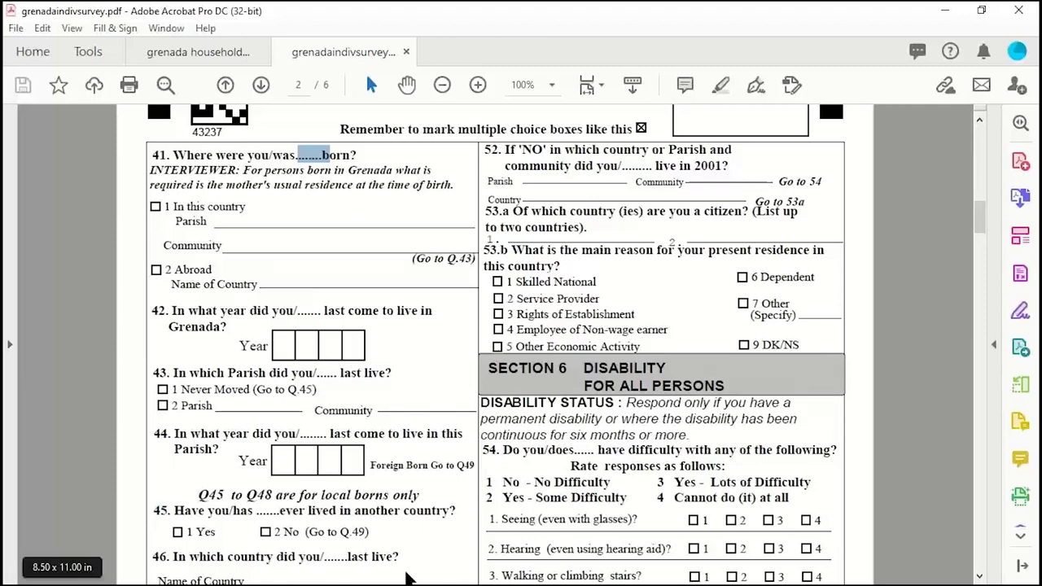
left_click_drag(429, 465, 474, 469)
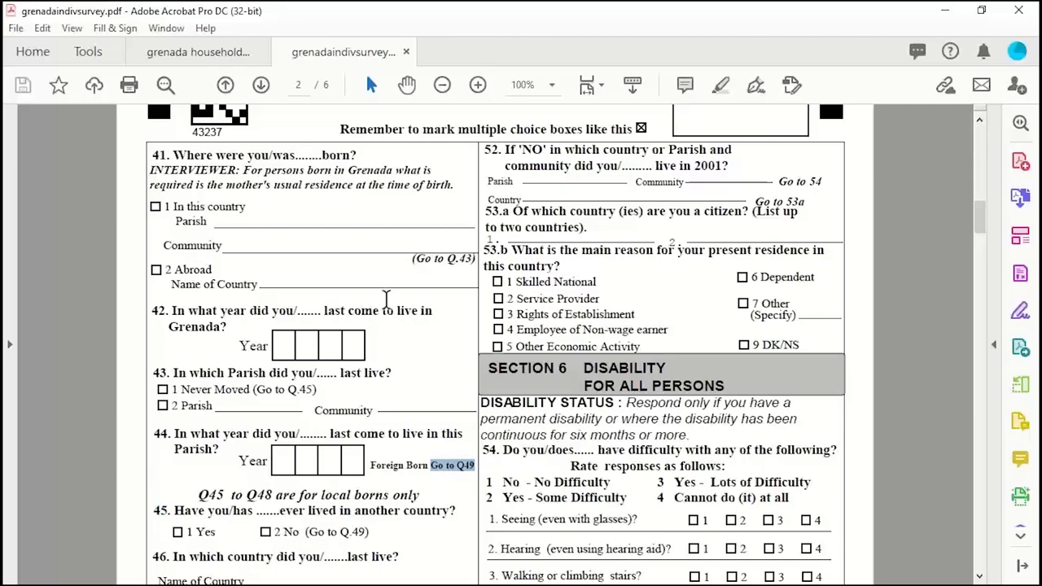
Switch to ArcGIS Survey123 Connect and enable the Inbox folder for the Grenada Population Census Questionnaire
left_click(942, 13)
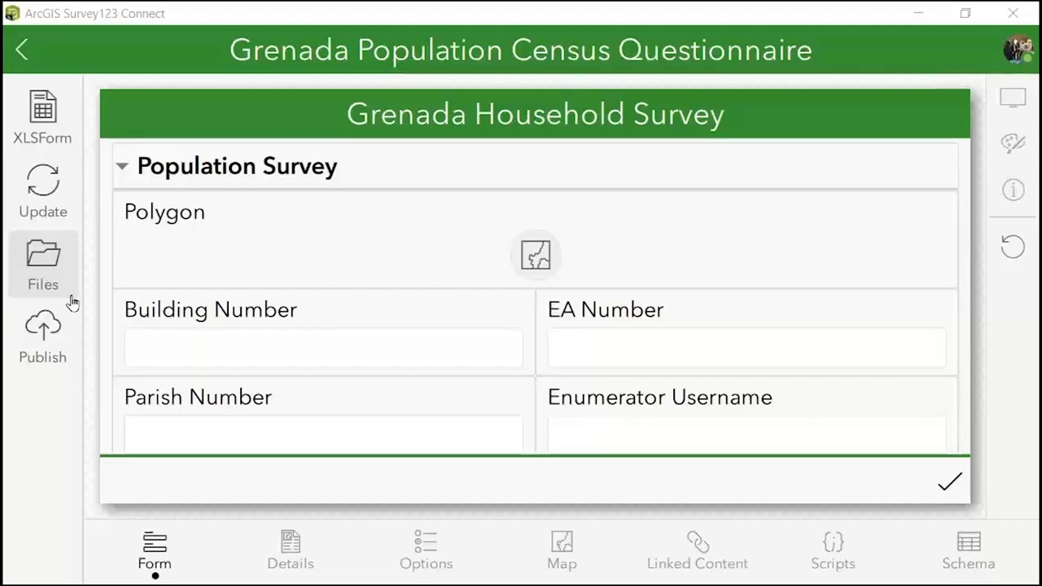
left_click(437, 535)
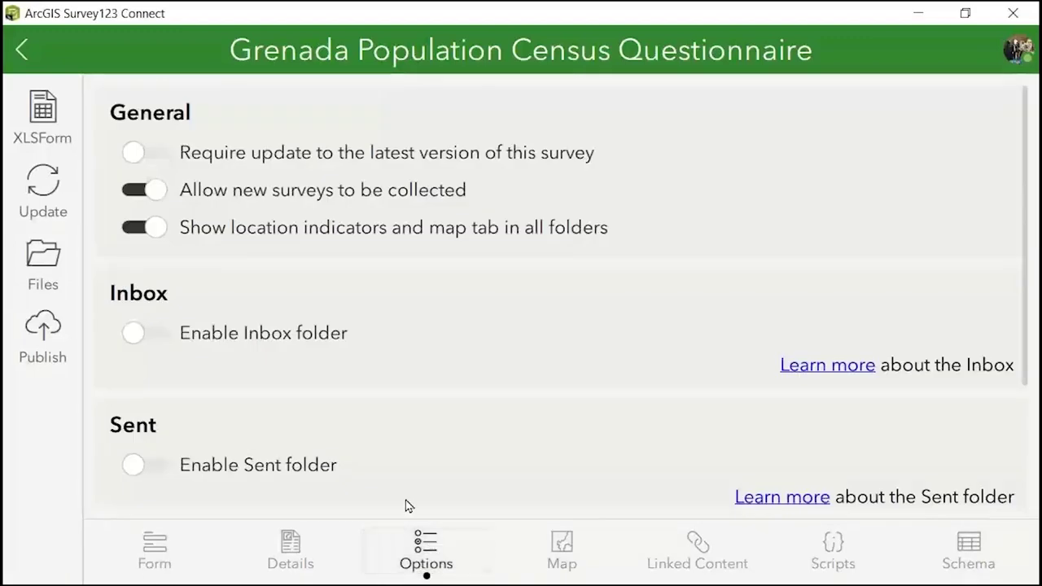
left_click(134, 335)
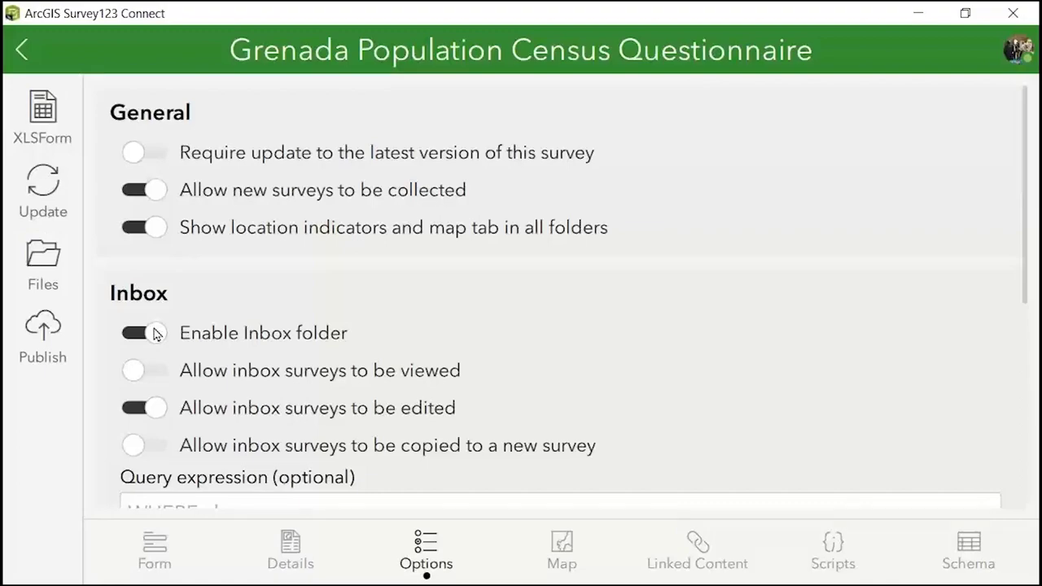
Switch to the Form 11.xlsx workbook in Excel and examine the name and label columns, including the popsurveyall group's entries
left_click(918, 14)
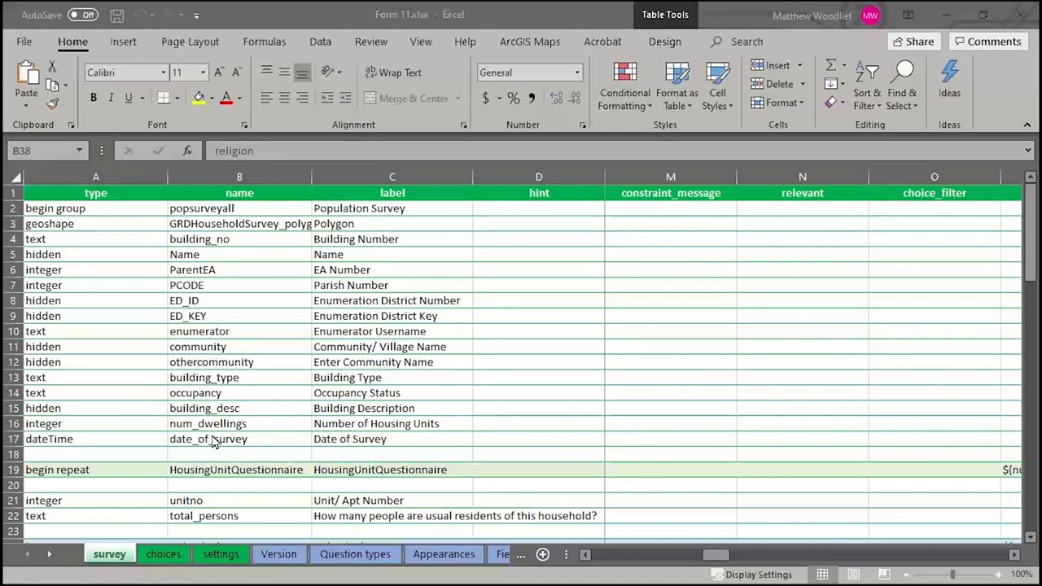
scroll(211, 439, "down", 1)
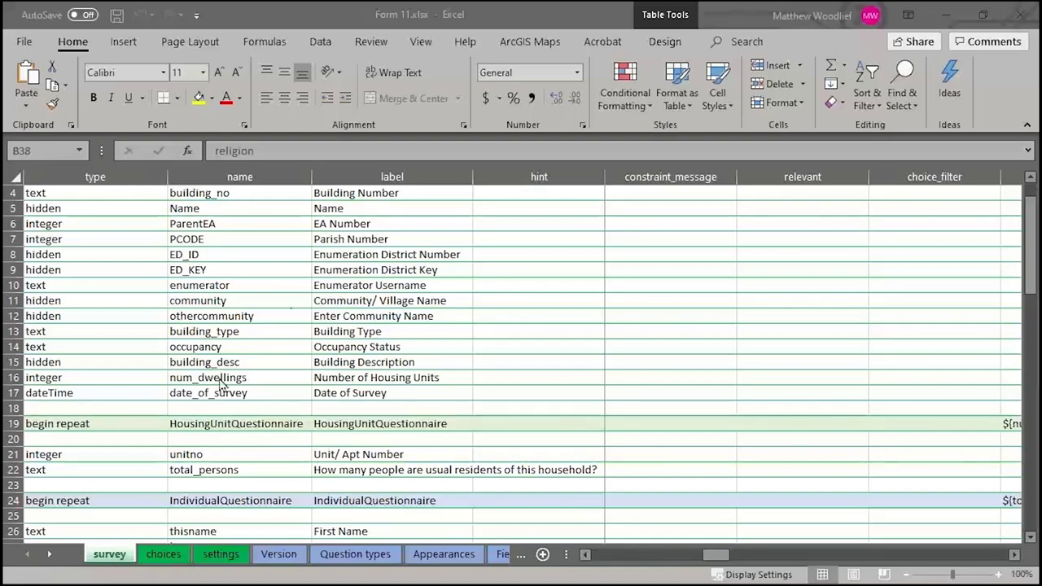
scroll(291, 315, "up", 1)
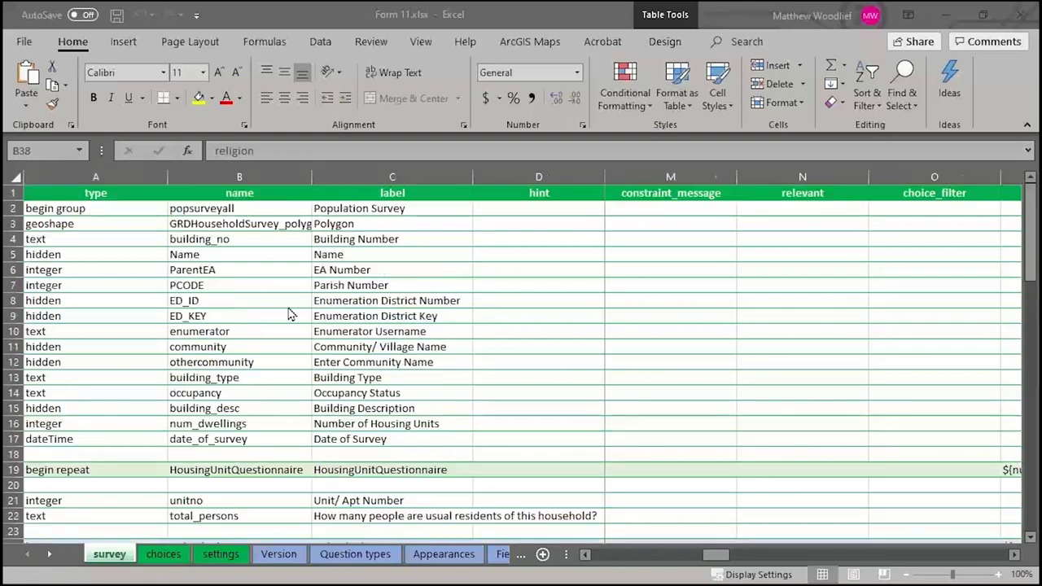
left_click(246, 193)
left_click(382, 193)
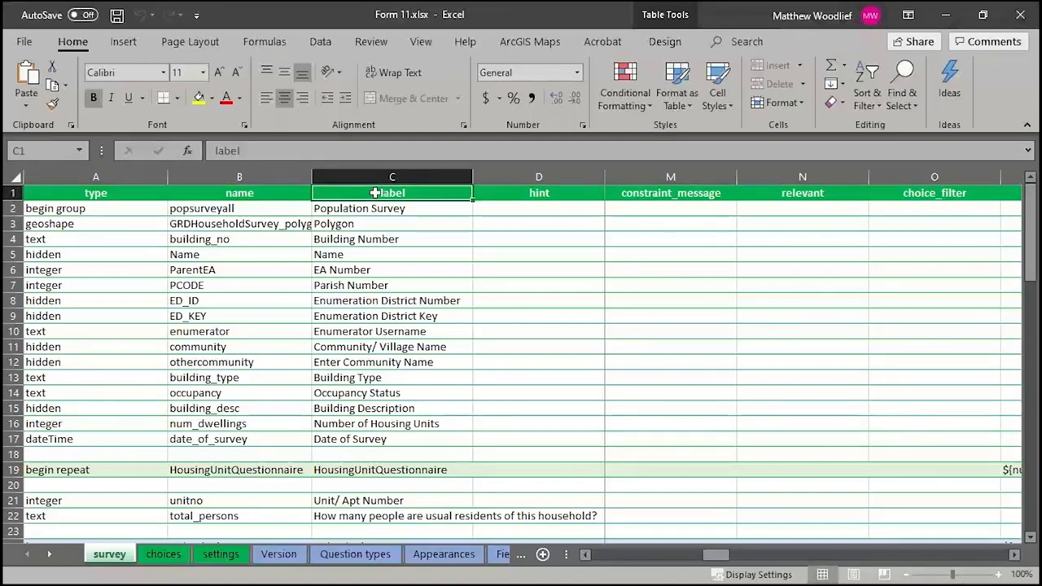
left_click(269, 210)
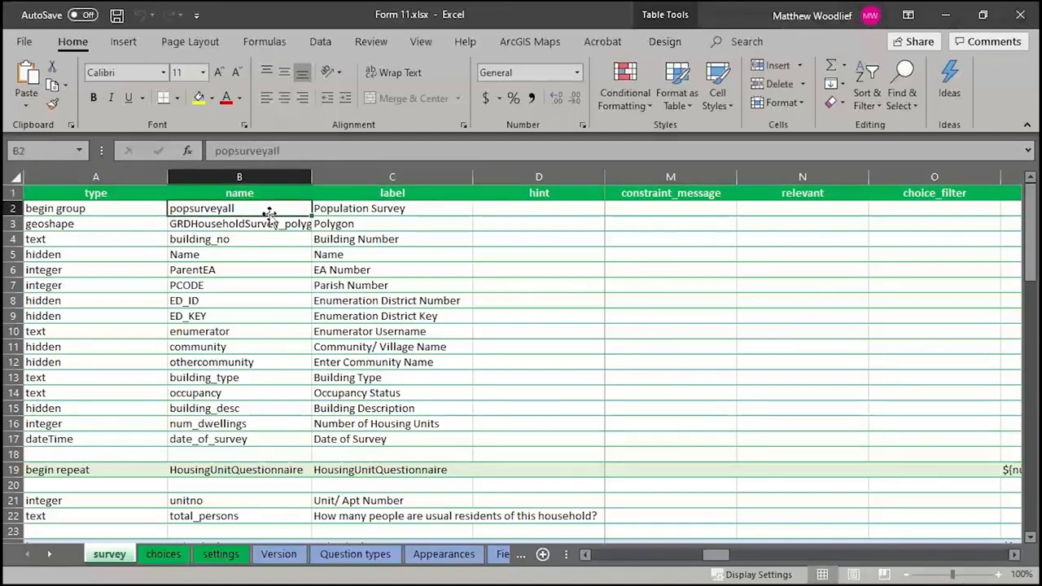
left_click(320, 210)
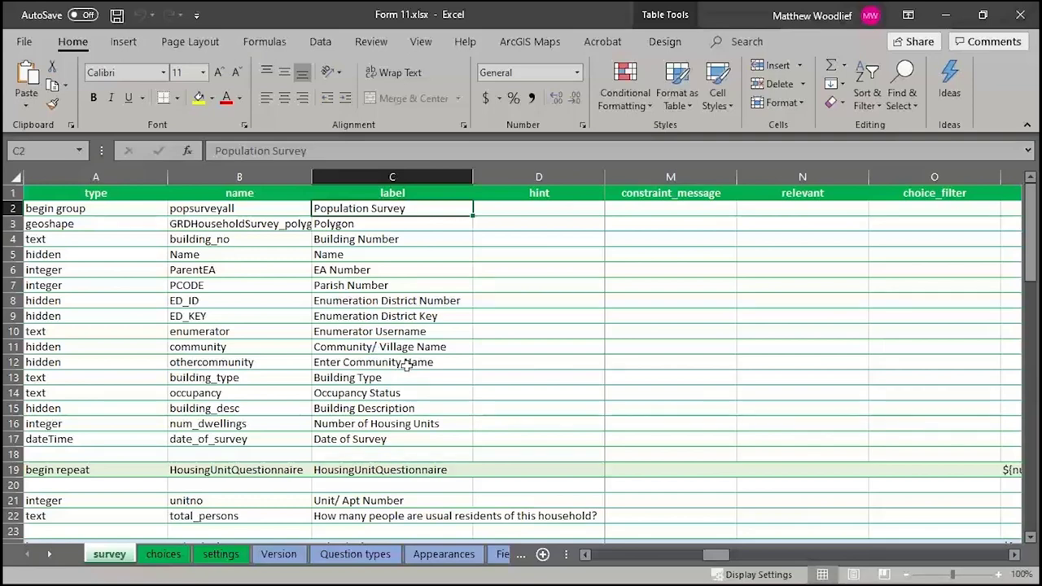
Inspect the HousingUnitQuestionnaire and IndividualQuestionnaire repeats, checking their repeat_count expressions and the num_dwellings field
left_click(70, 470)
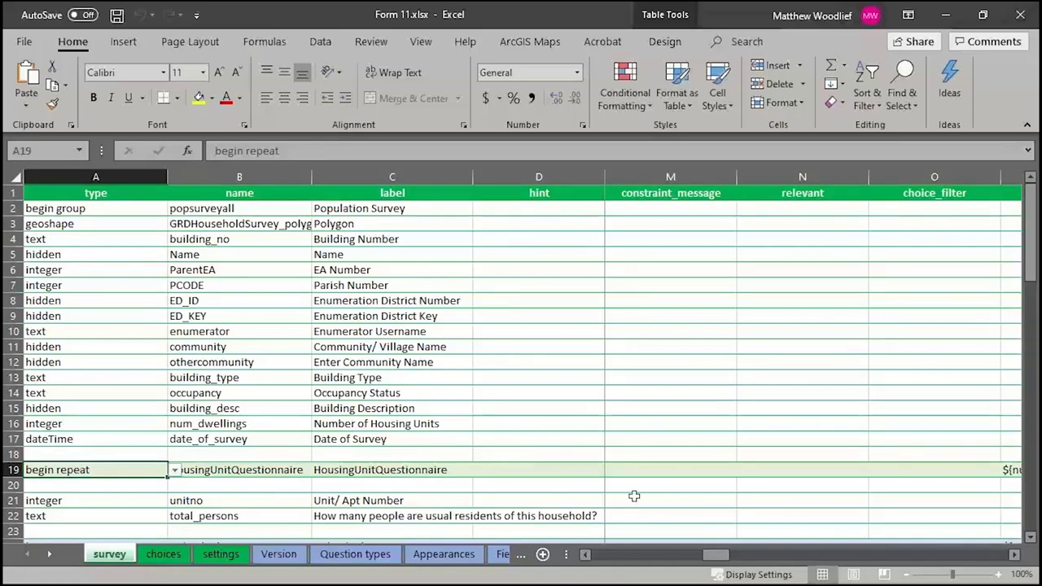
scroll(249, 462, "down", 1)
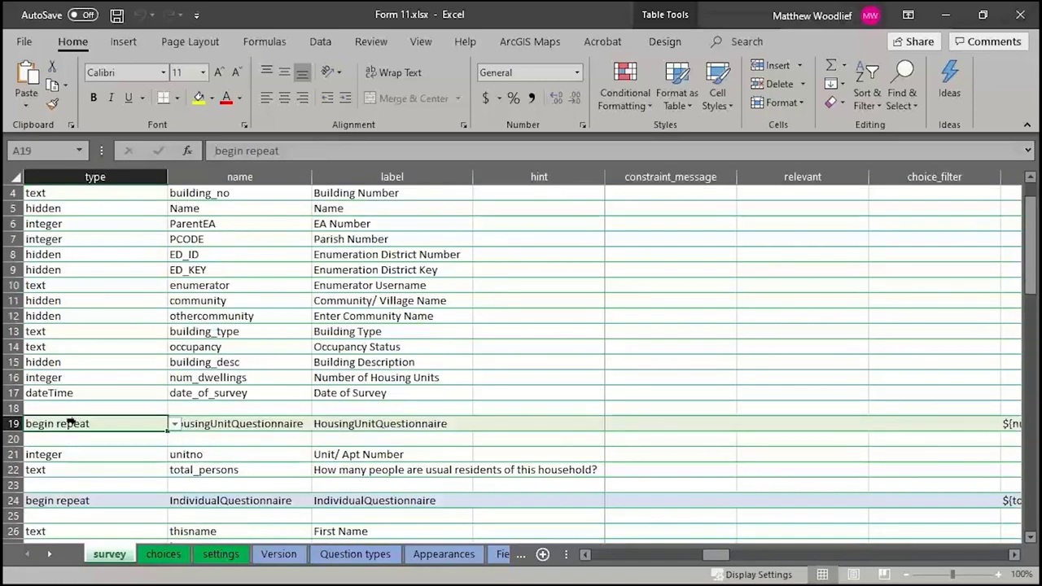
left_click_drag(727, 557, 765, 561)
left_click(664, 177)
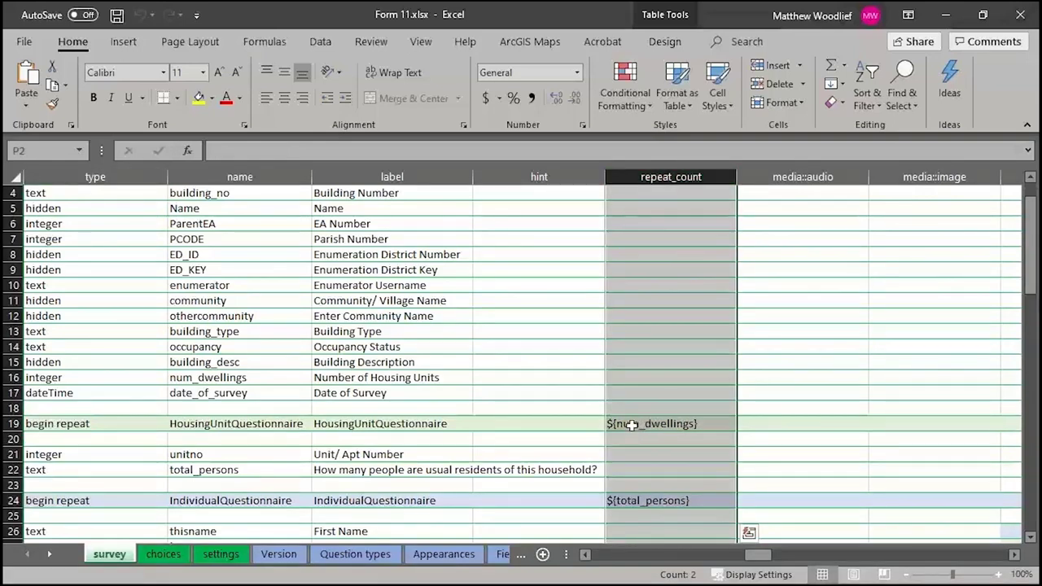
left_click(230, 378)
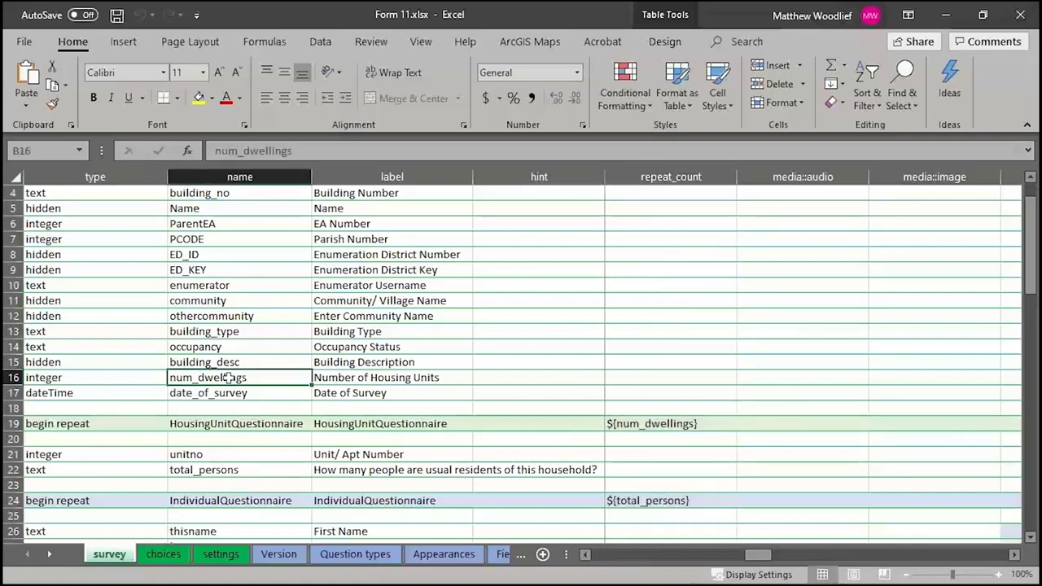
left_click(647, 425)
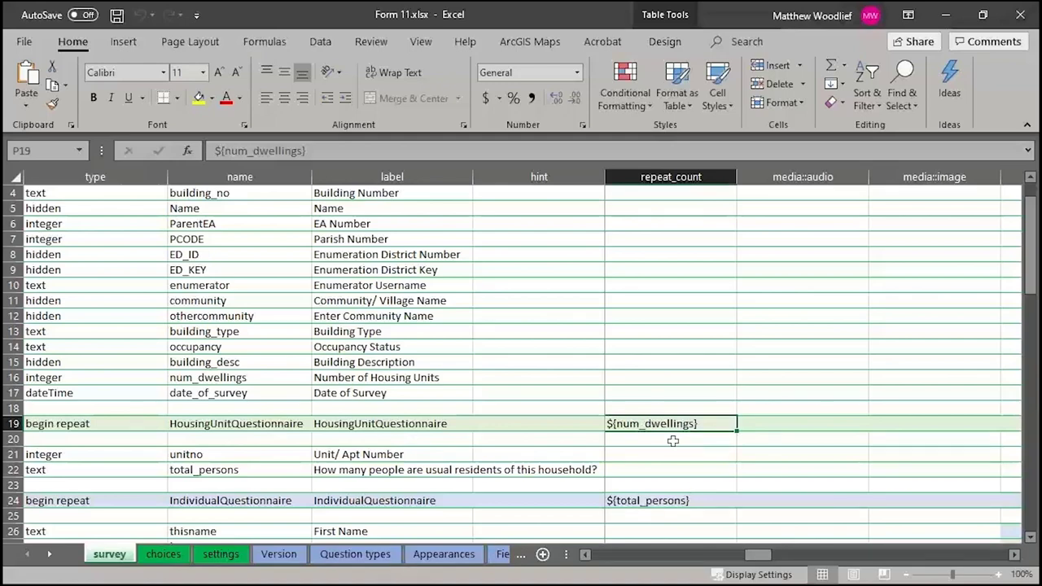
scroll(673, 440, "down", 2)
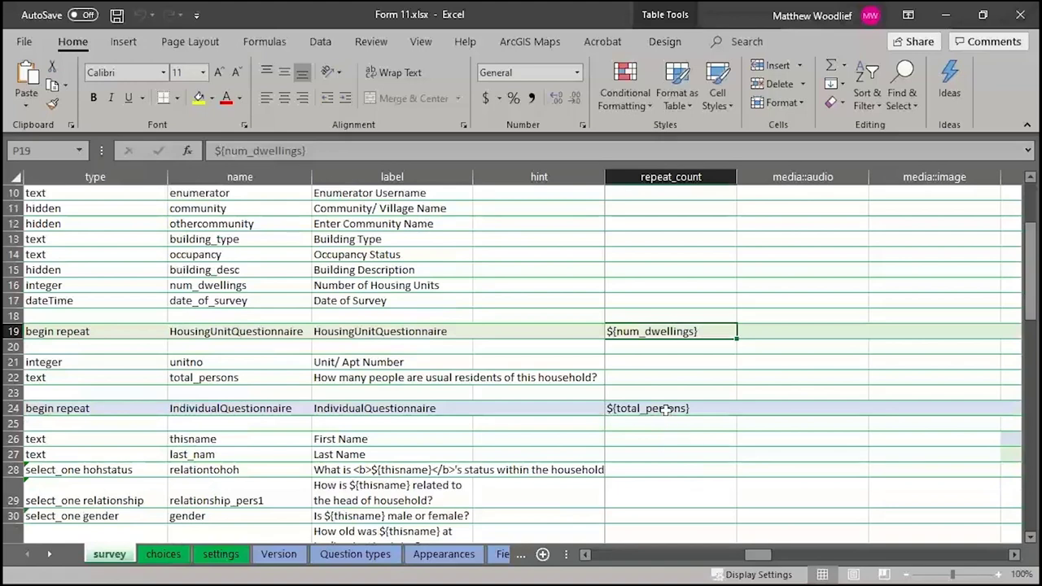
left_click(666, 409)
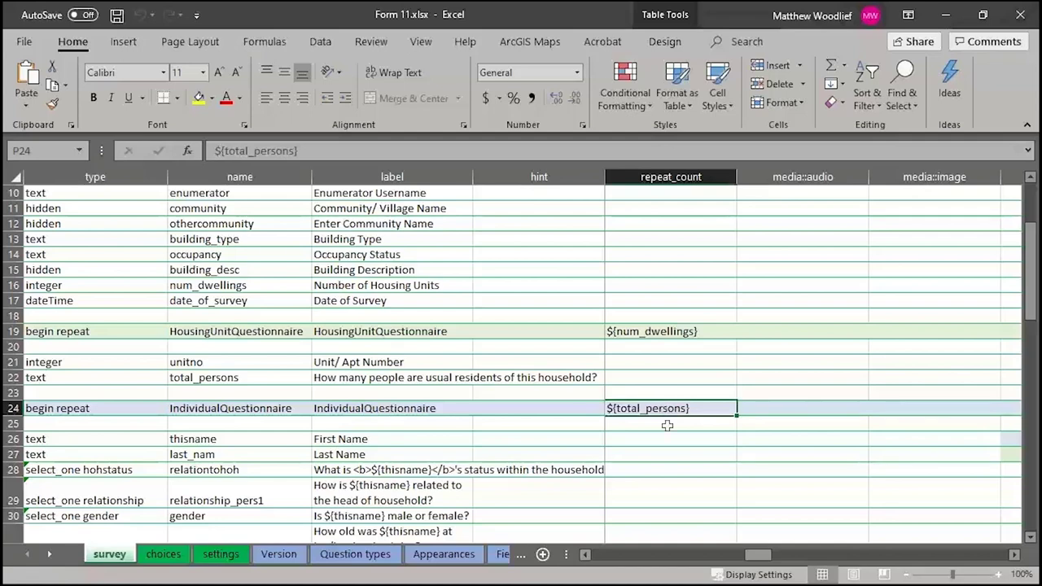
Examine how the relationtohoh question's label references the thisname field, selecting ${thisname} within the label text
scroll(651, 419, "down", 2)
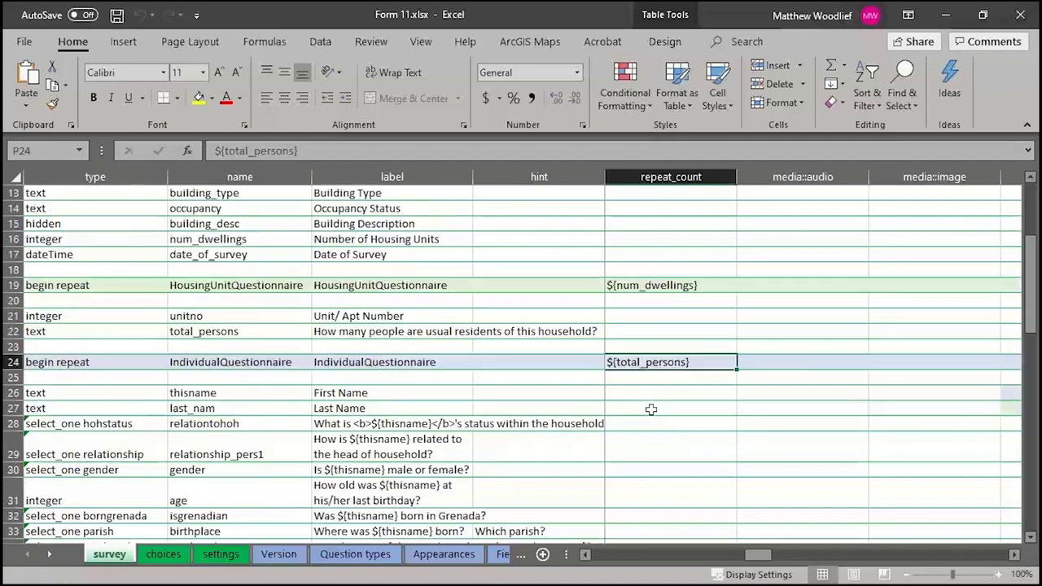
left_click(407, 381)
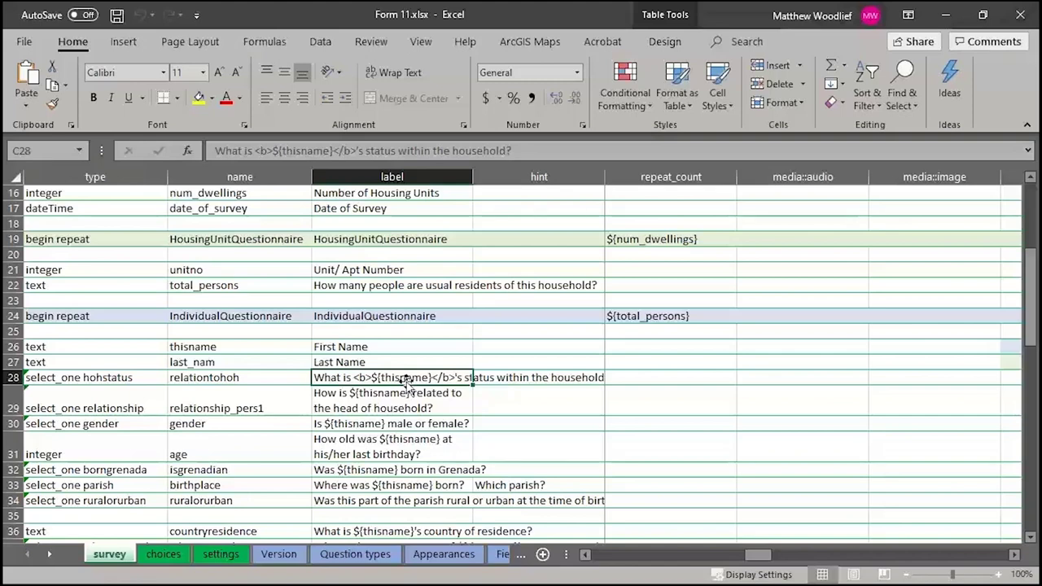
left_click(216, 346)
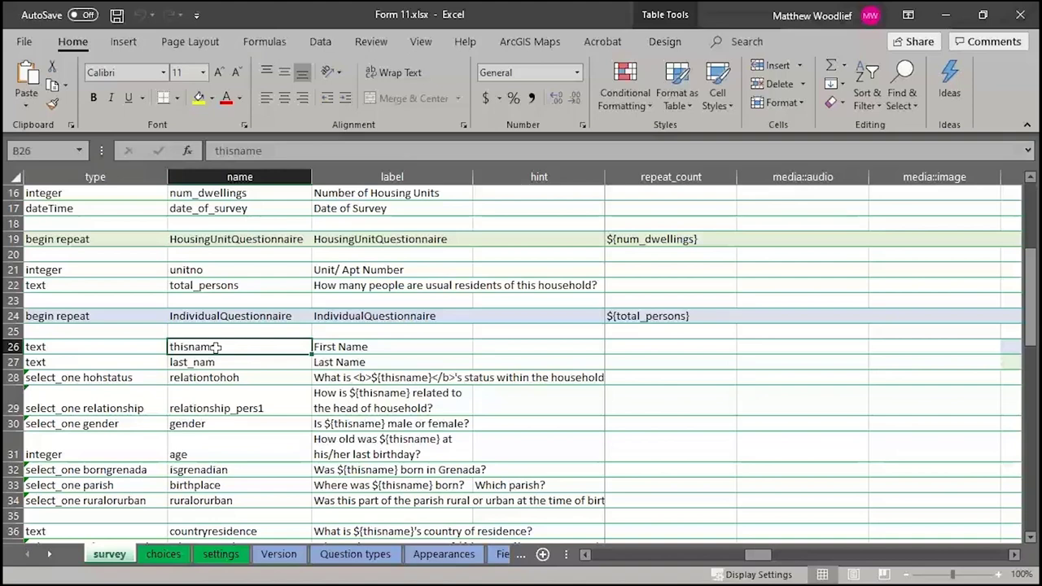
left_click(425, 379)
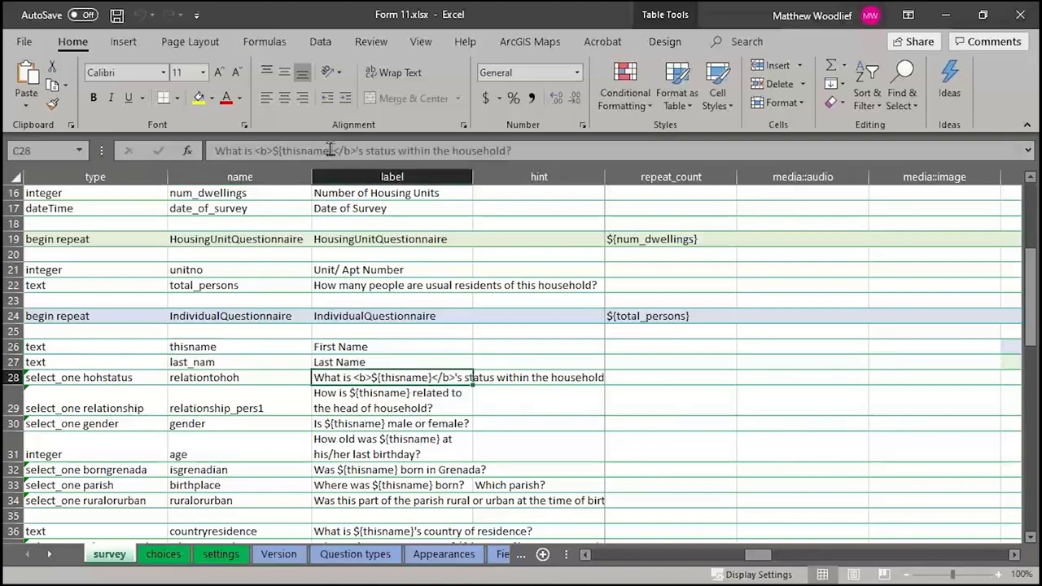
left_click_drag(332, 151, 280, 149)
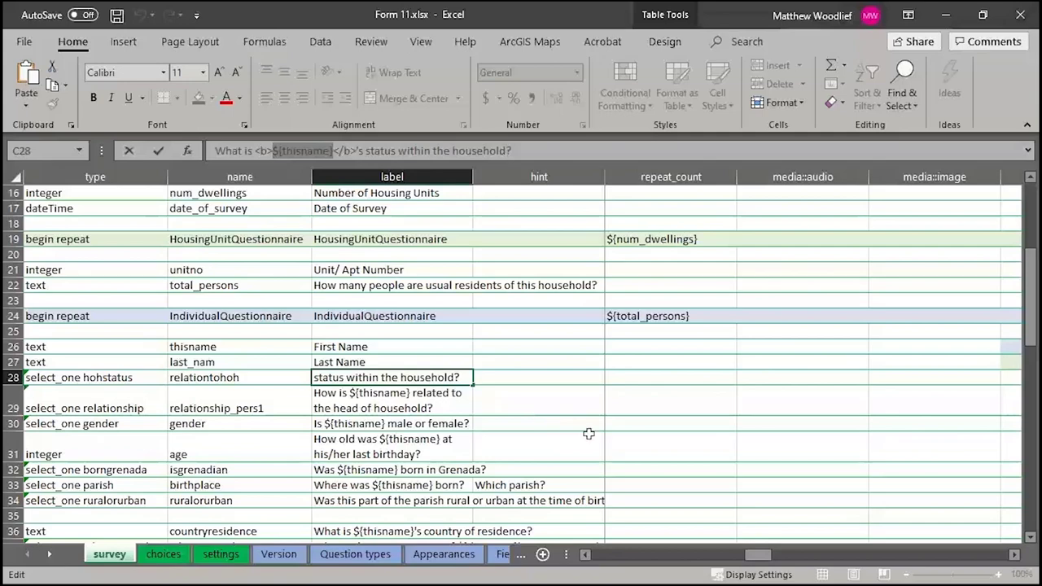
Review the conditions in the relevant column, from the isgrenadian questions through to the end of the survey sheet
left_click_drag(750, 559, 717, 562)
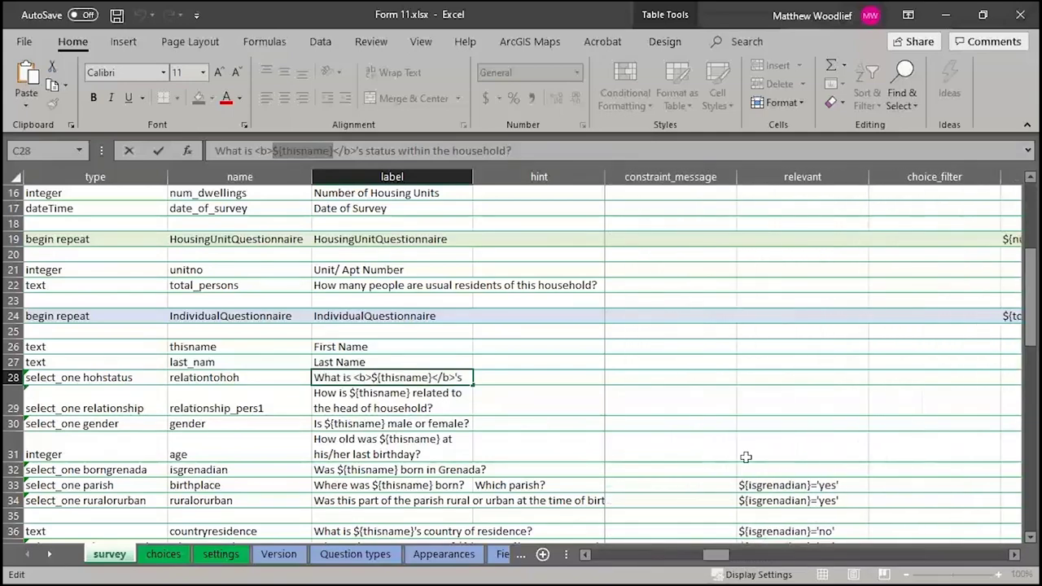
scroll(781, 423, "down", 2)
left_click(850, 395)
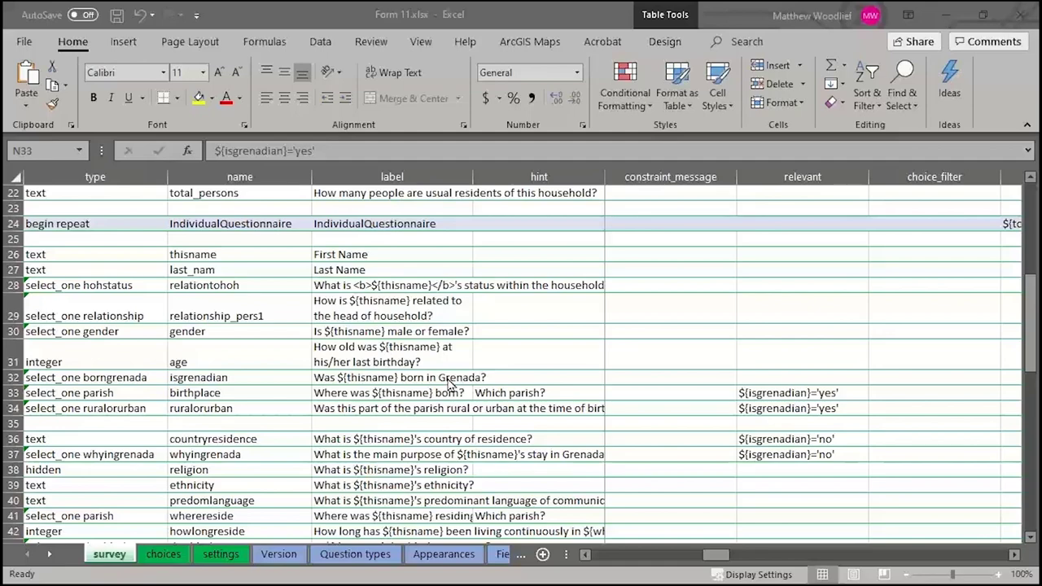
scroll(773, 381, "down", 3)
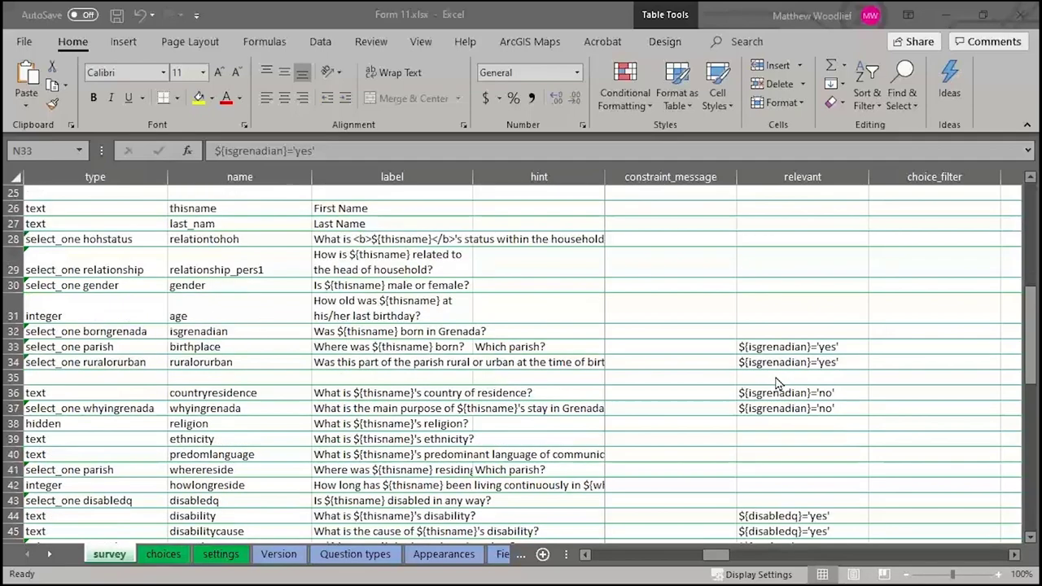
scroll(775, 384, "down", 3)
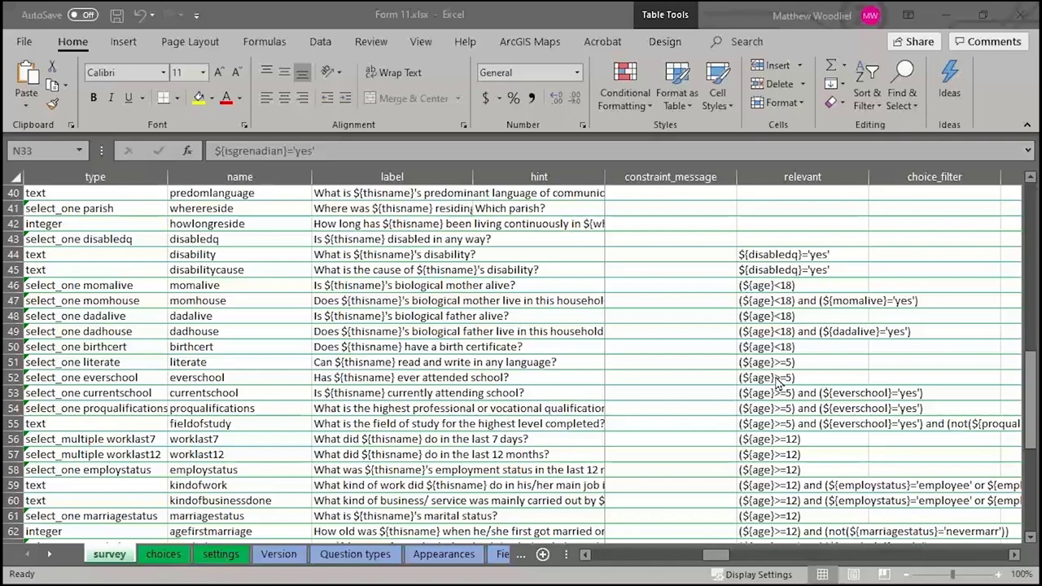
scroll(777, 382, "down", 8)
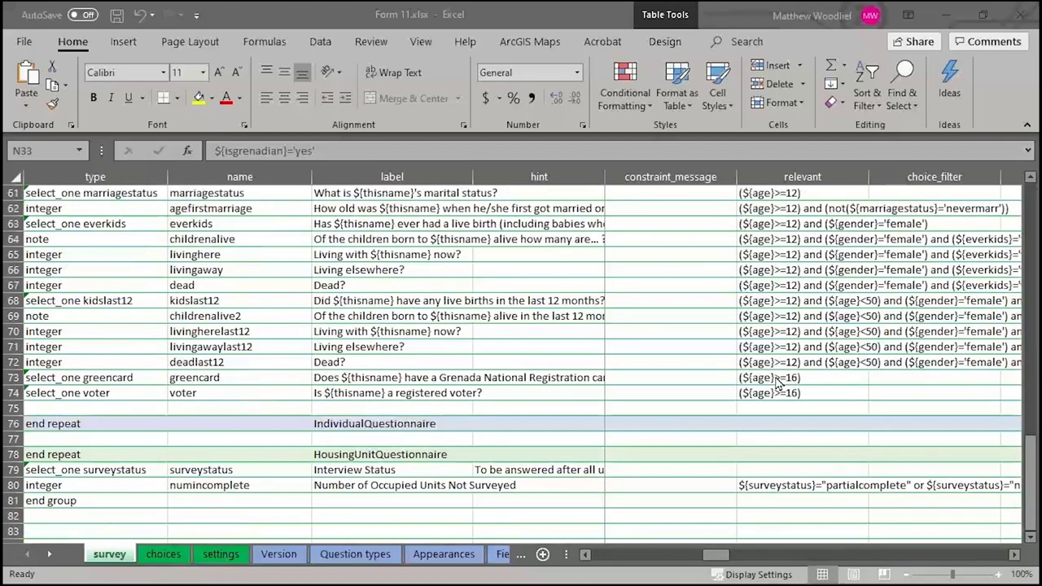
Leave the workbook for the Survey123 mobile app, open building 4157's survey from the inbox and confirm 1 housing unit
left_click(941, 19)
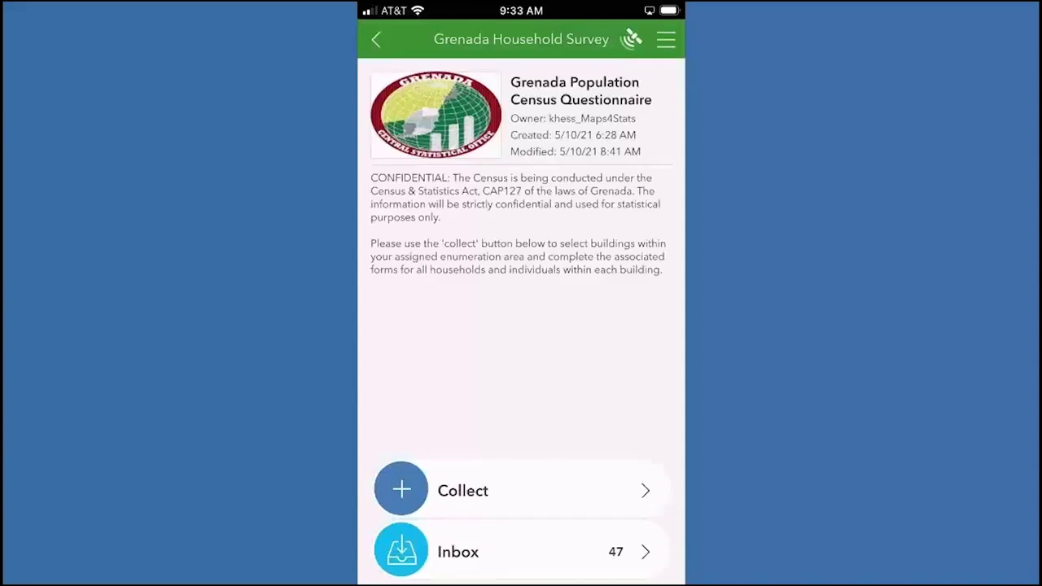
left_click(488, 551)
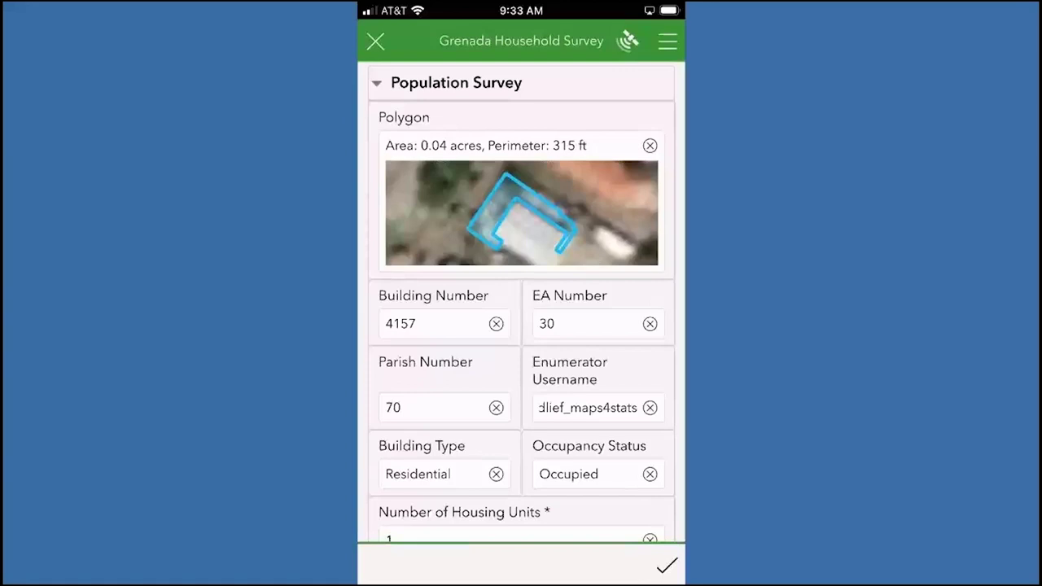
scroll(521, 325, "down", 3)
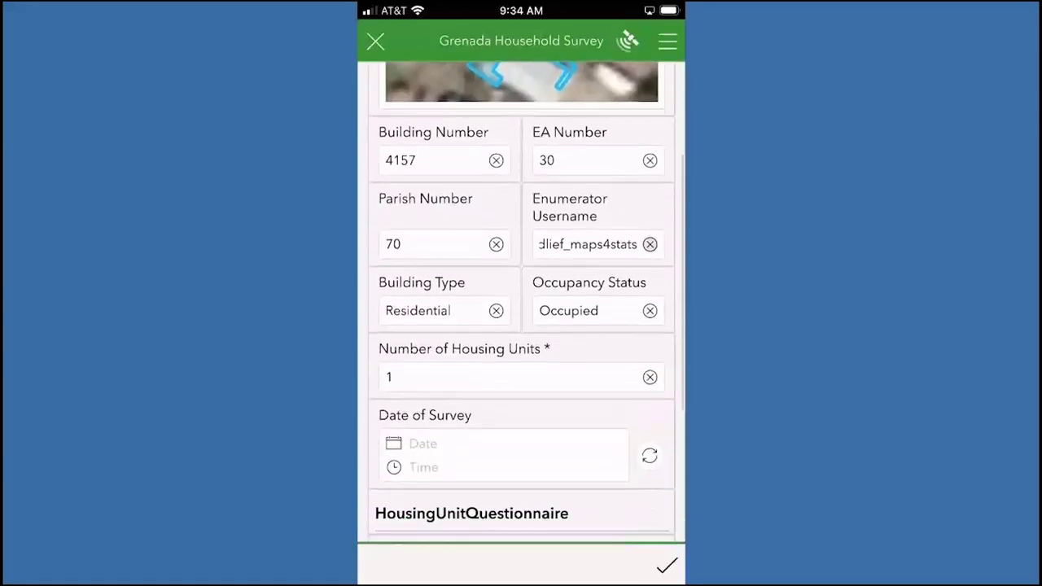
left_click(391, 376)
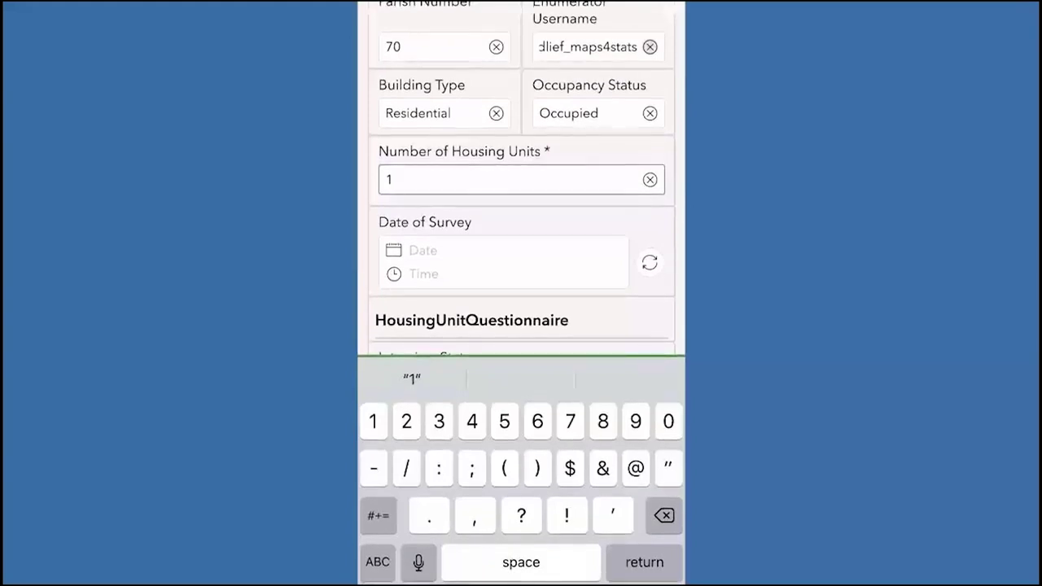
key("Return")
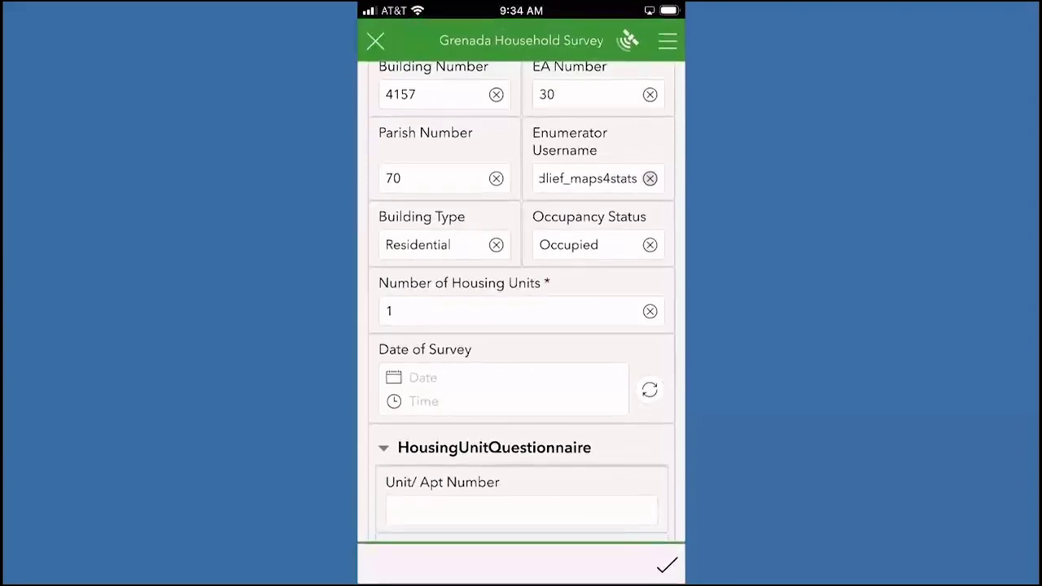
Set the Date of Survey to Wednesday, June 23, 2021, and review the HousingUnitQuestionnaire section
left_click(649, 390)
scroll(521, 301, "down", 5)
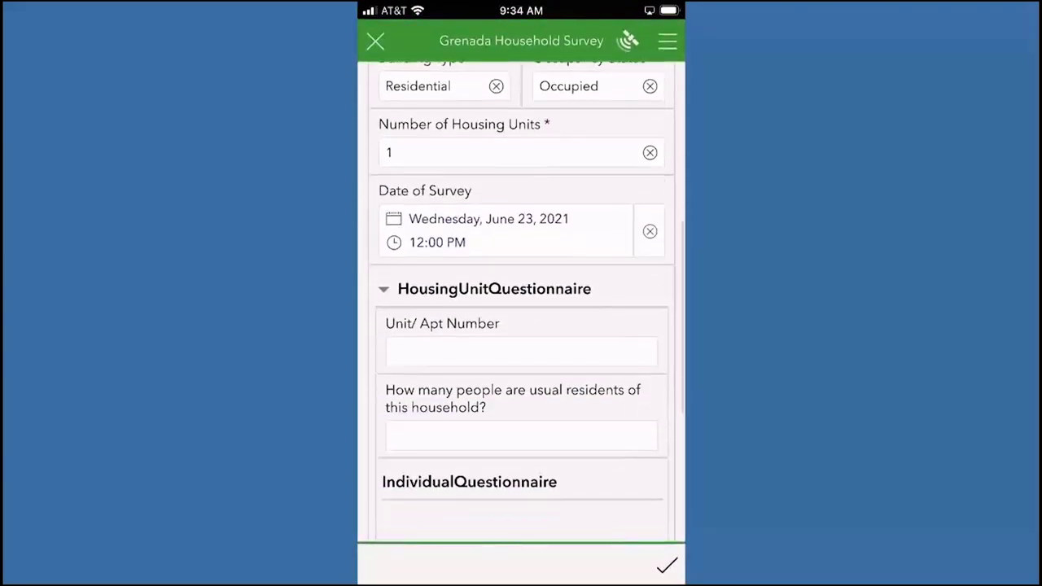
scroll(520, 301, "down", 1)
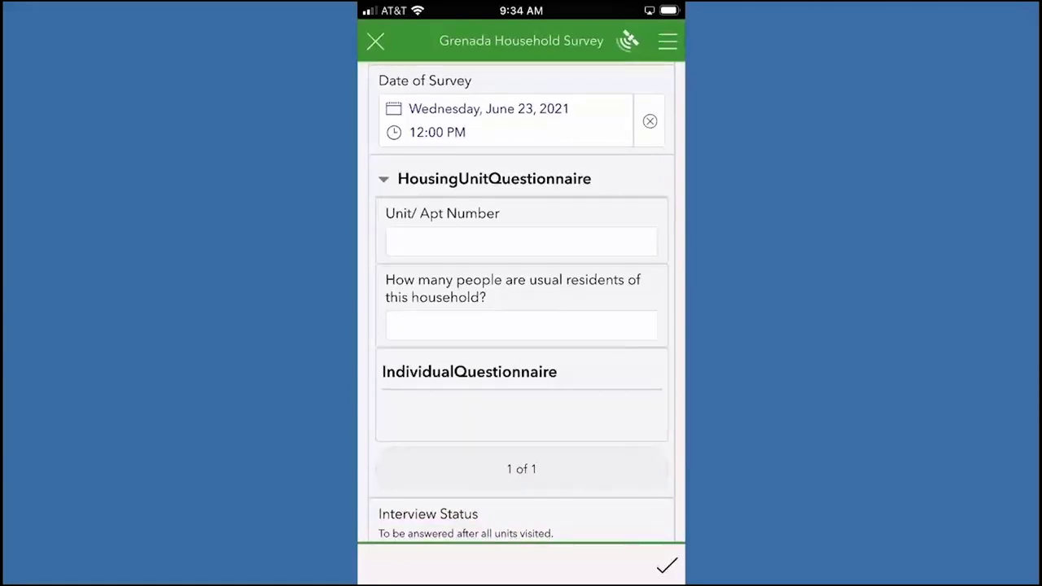
scroll(521, 301, "up", 2)
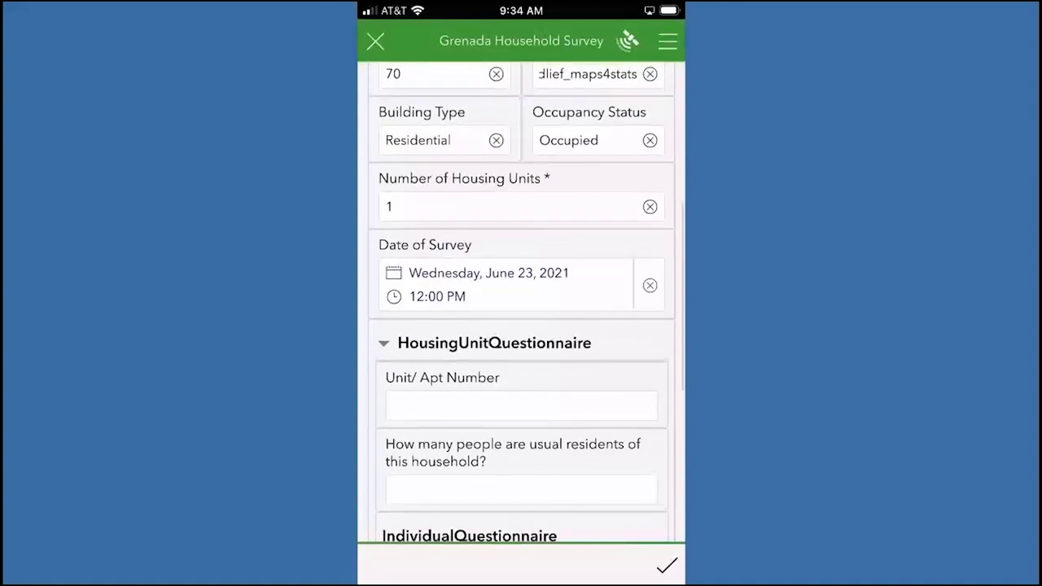
scroll(521, 301, "down", 2)
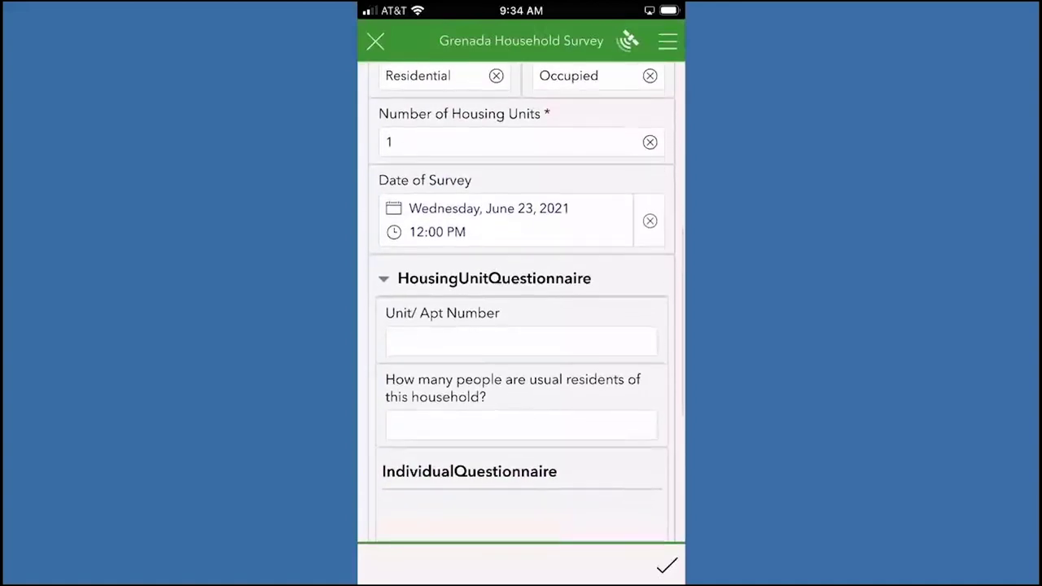
scroll(521, 301, "down", 1)
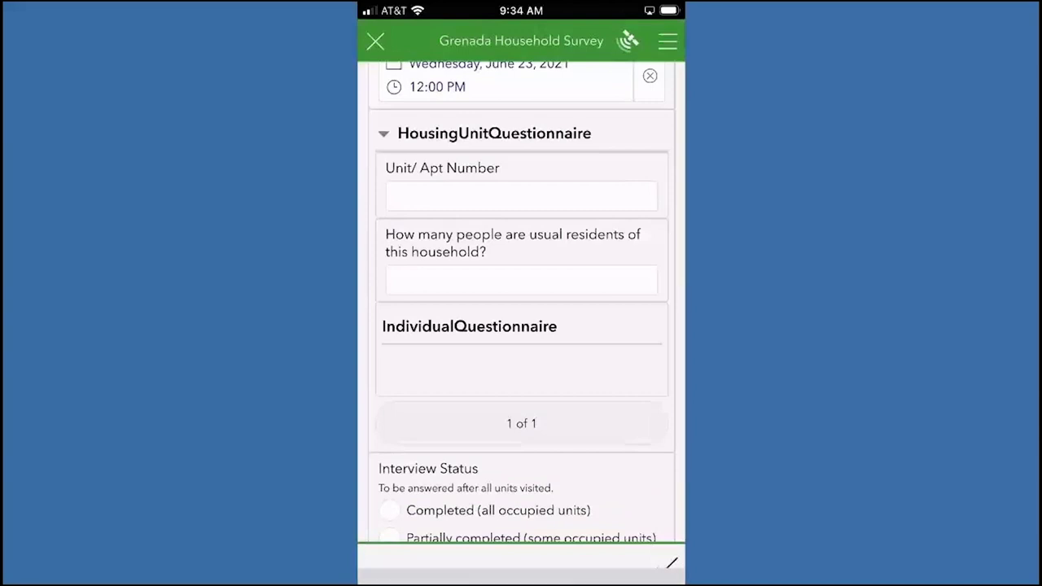
Enter 3 as the household's number of usual residents and look through the IndividualQuestionnaire down to the interview status
left_click(520, 279)
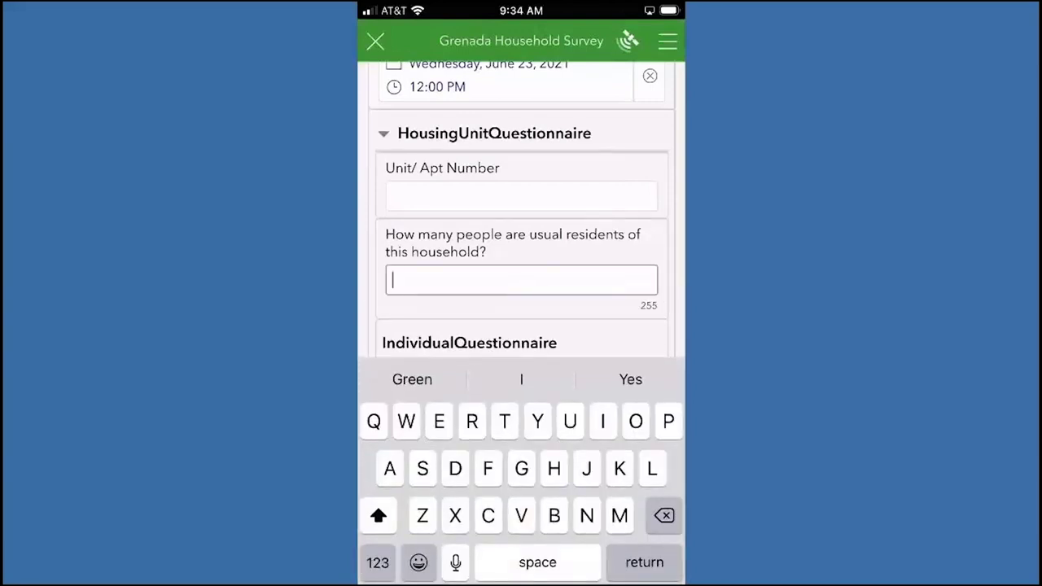
type("3")
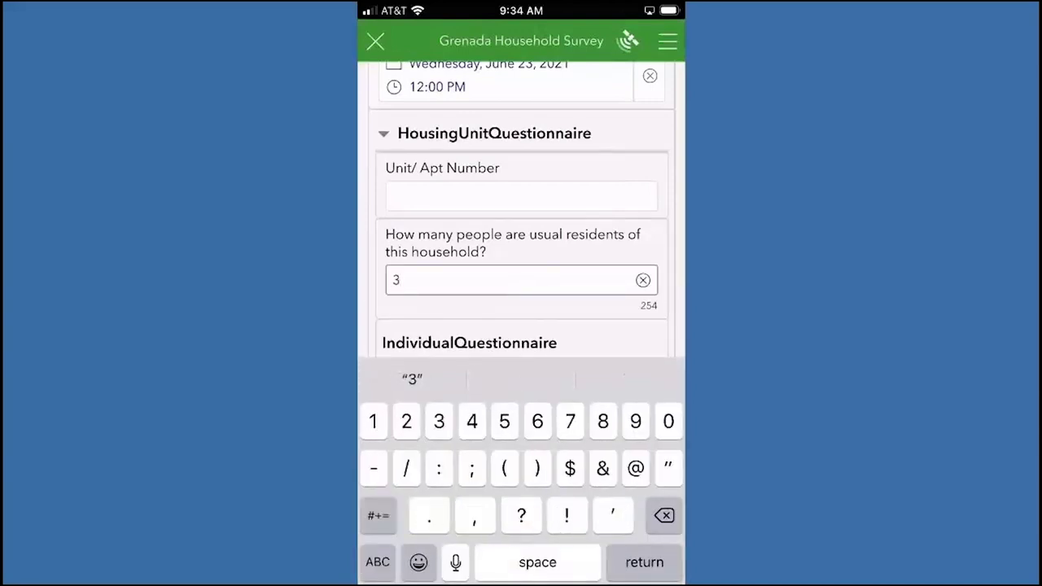
key("Return")
scroll(521, 301, "down", 6)
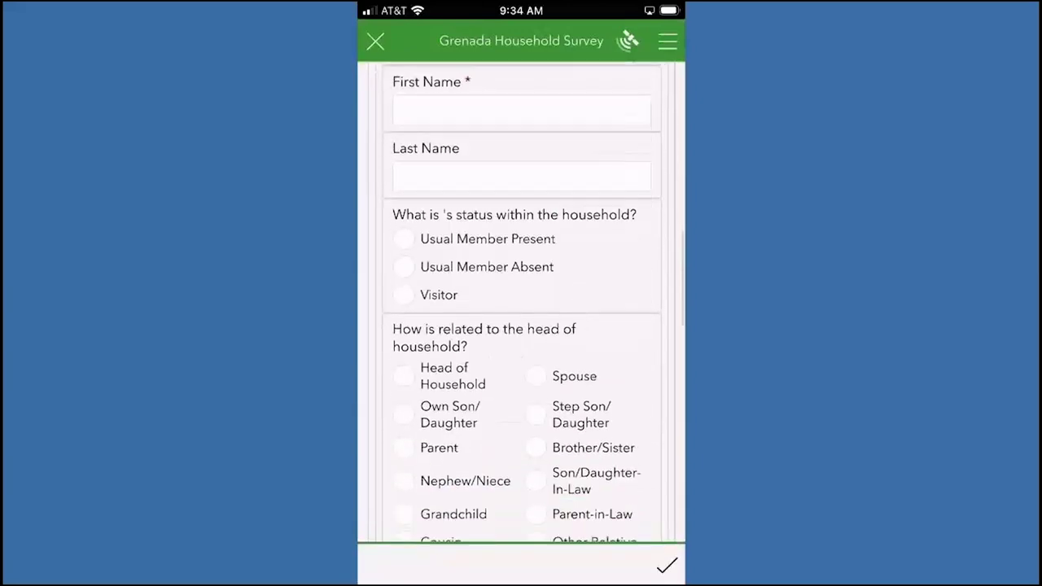
scroll(520, 301, "down", 8)
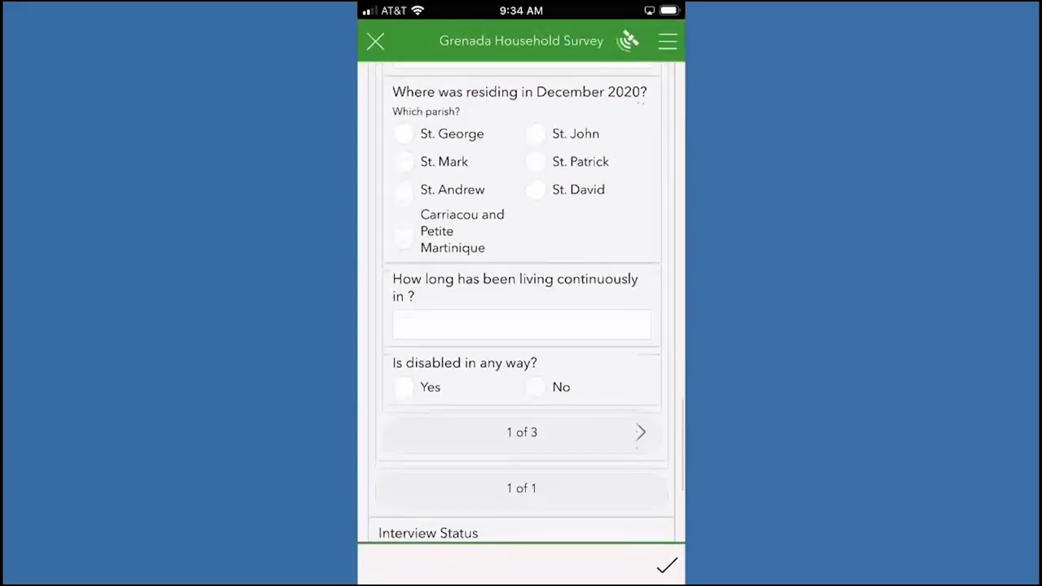
scroll(521, 301, "down", 1)
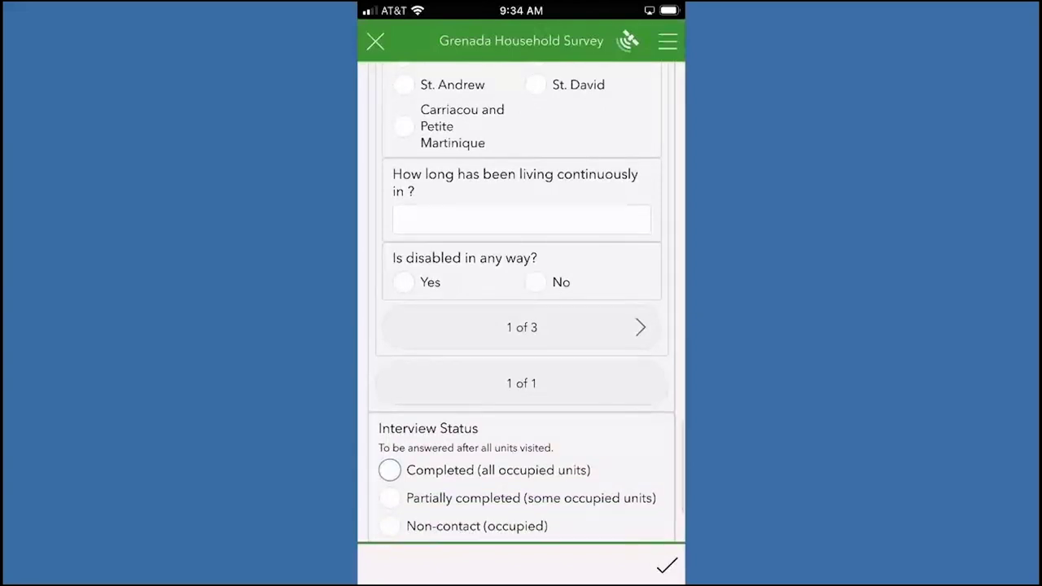
Fill in the first resident's first name in the IndividualQuestionnaire
scroll(520, 301, "up", 6)
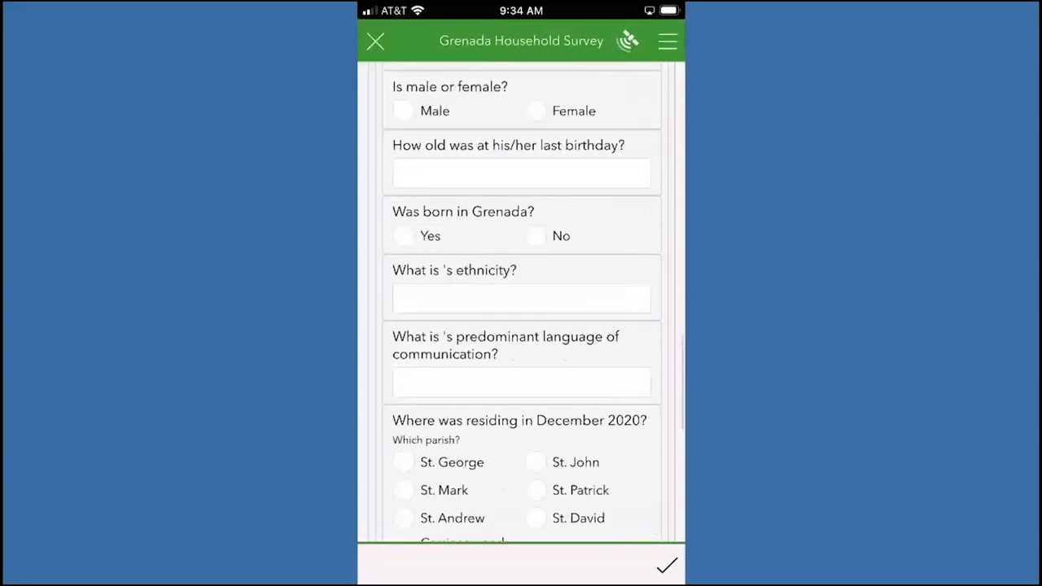
scroll(521, 301, "up", 5)
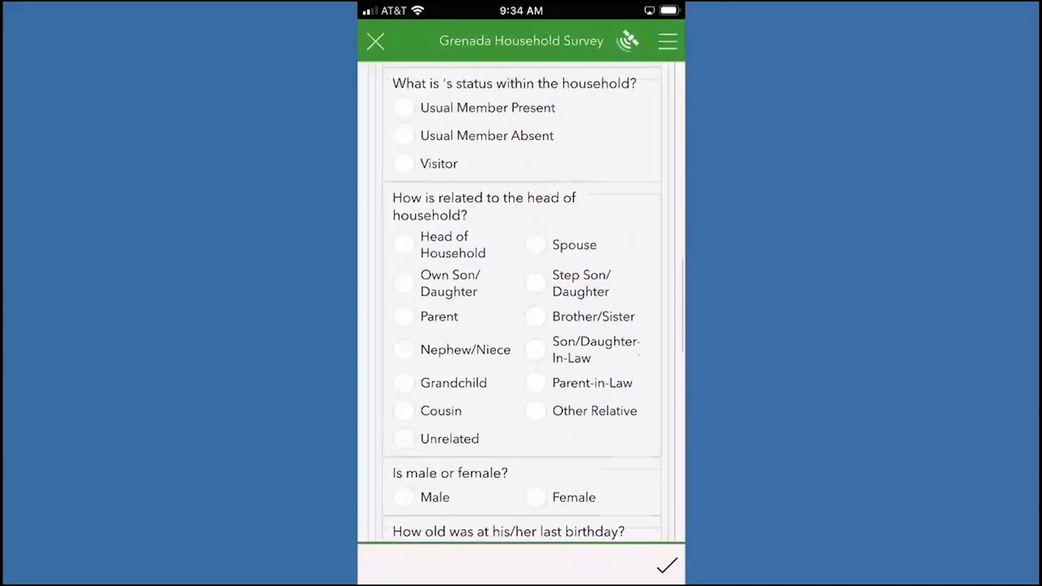
scroll(521, 301, "up", 1)
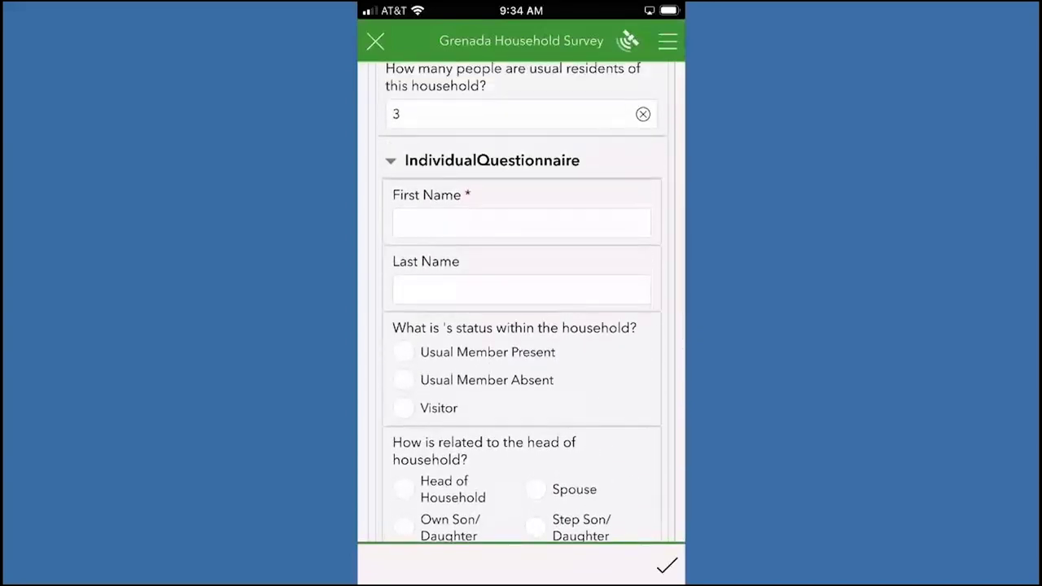
left_click(521, 222)
type("Matt")
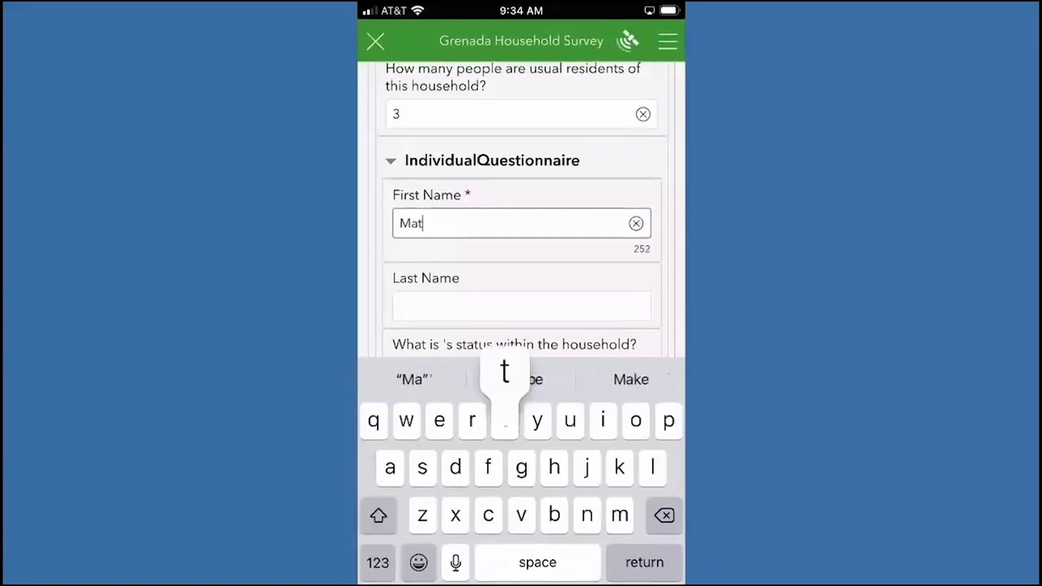
key("Return")
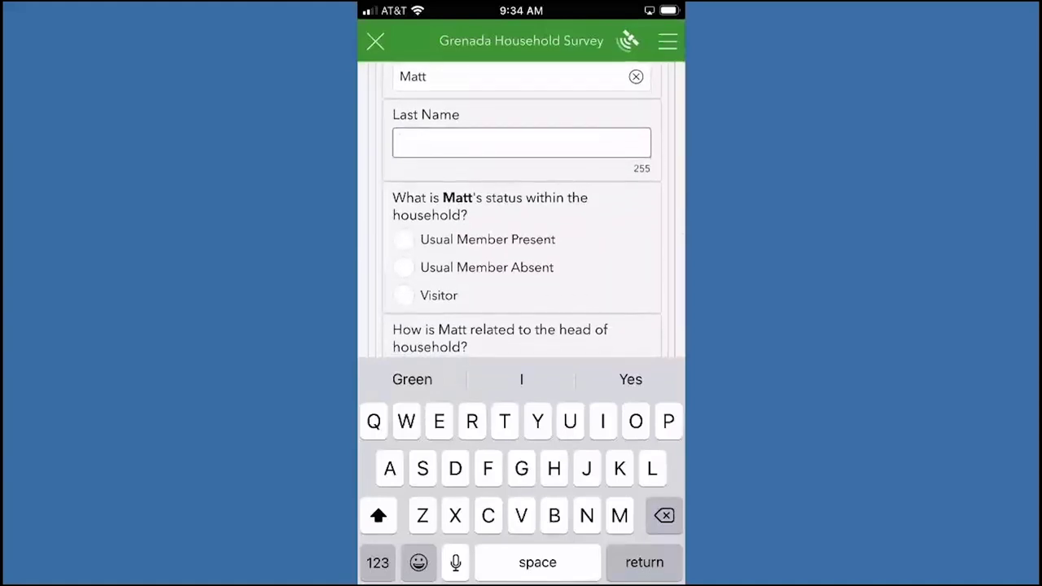
Record the first resident as Usual Member Present, Head of Household and Male
left_click(404, 239)
left_click(404, 293)
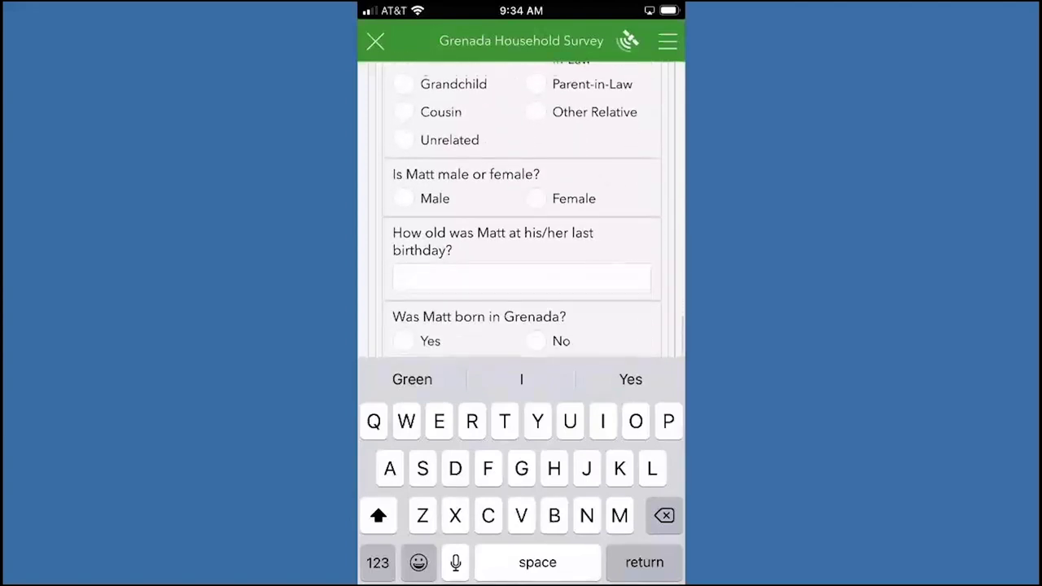
left_click(403, 182)
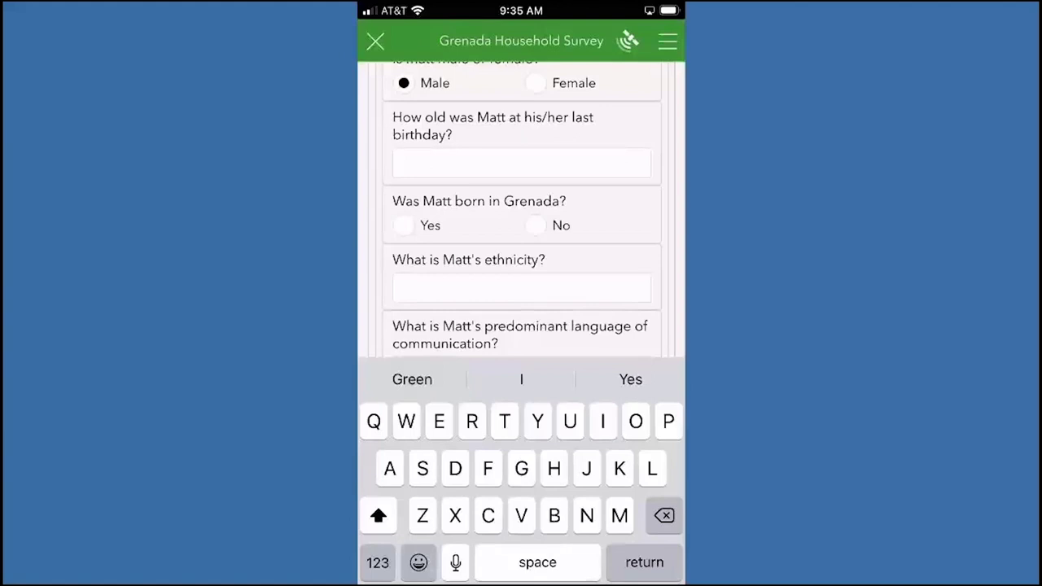
Record the resident as born in Grenada, in a rural part of St. George parish, and review the completed answers
left_click(404, 225)
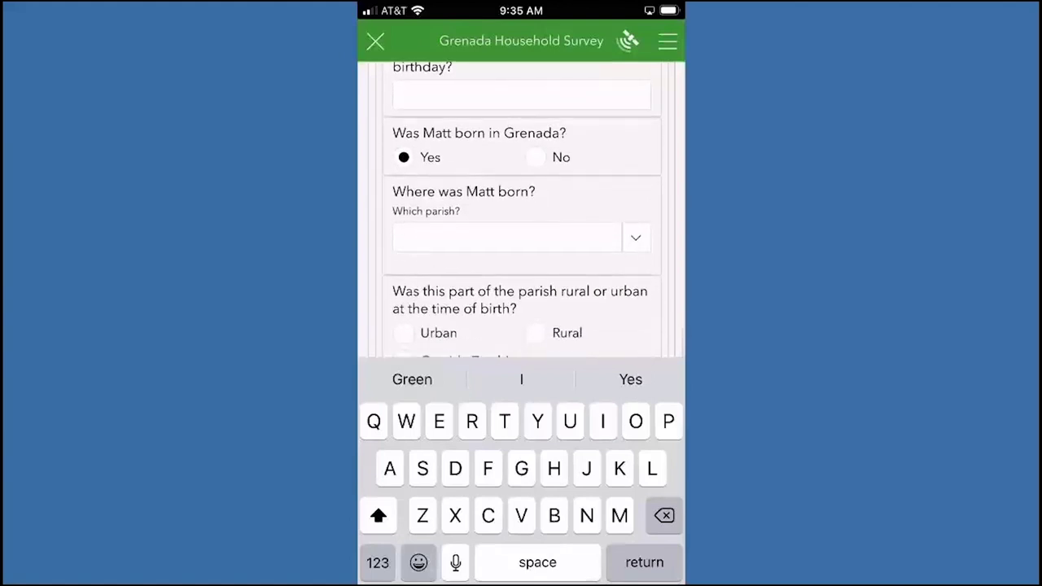
left_click(635, 237)
left_click(475, 253)
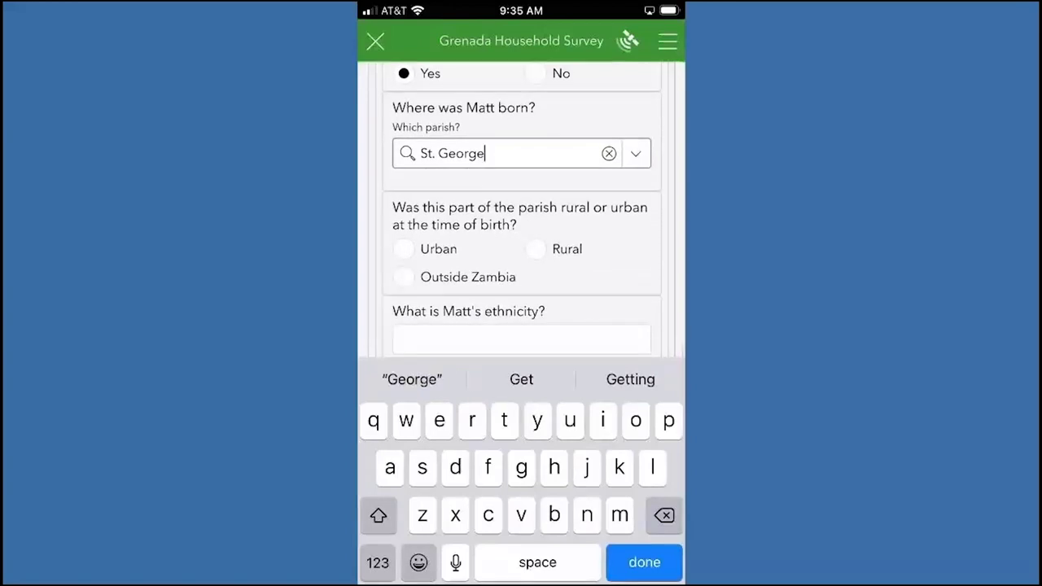
left_click(535, 249)
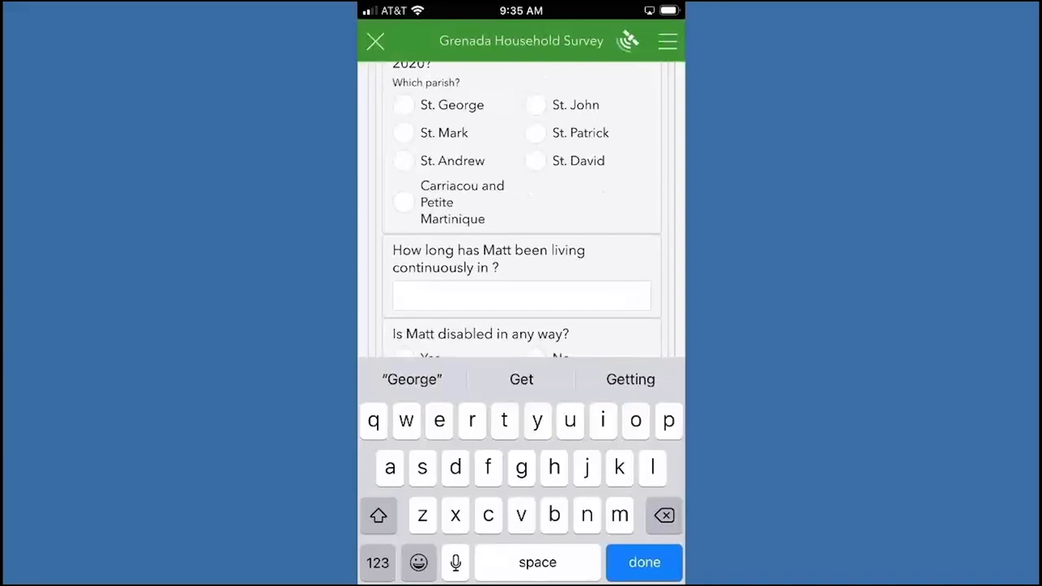
key("Return")
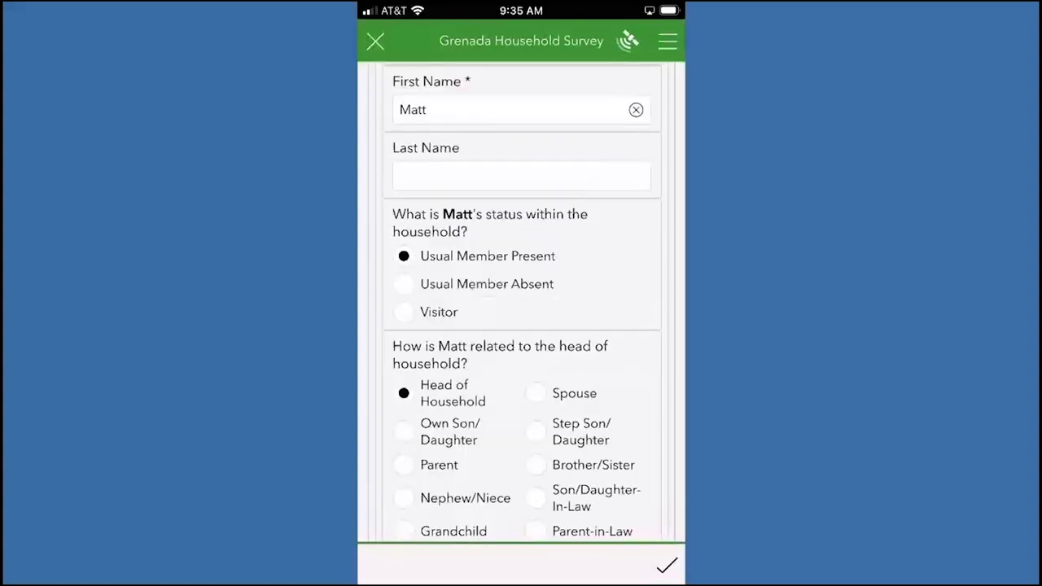
scroll(534, 302, "down", 7)
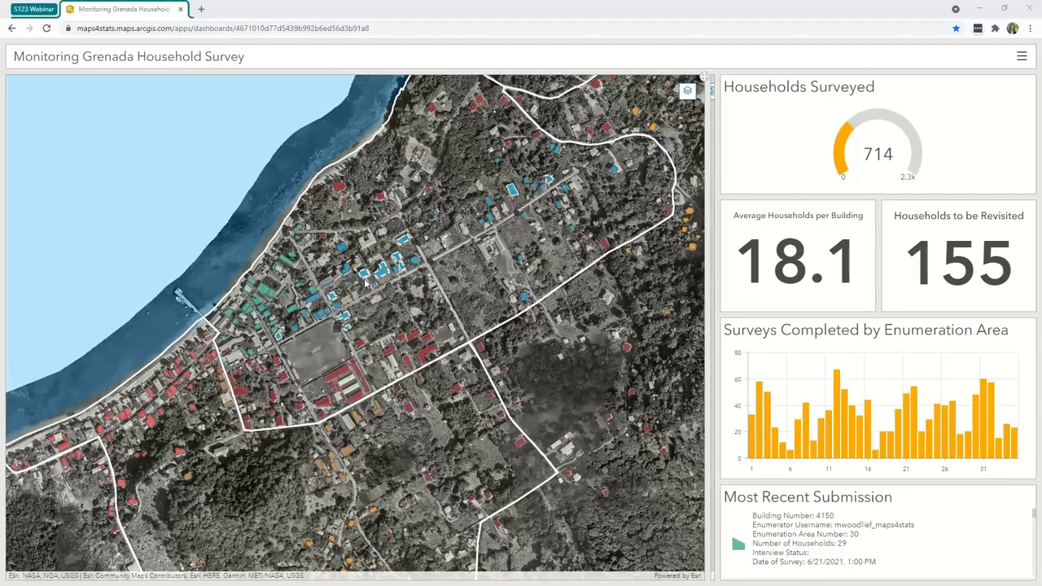
Switch to the Monitoring Grenada Household Survey dashboard in the browser and examine the surveyed buildings on its map
scroll(365, 281, "up", 1)
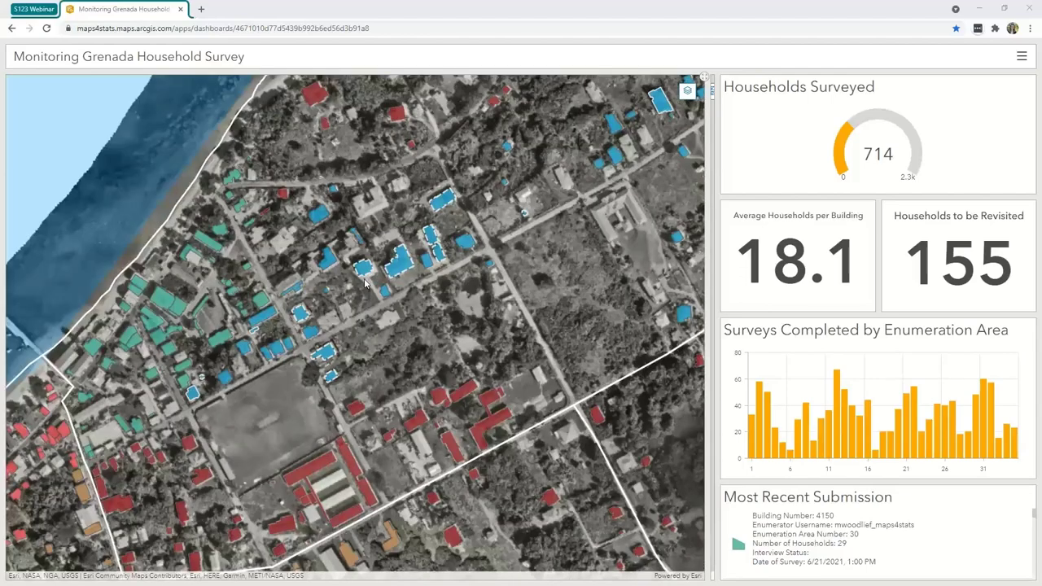
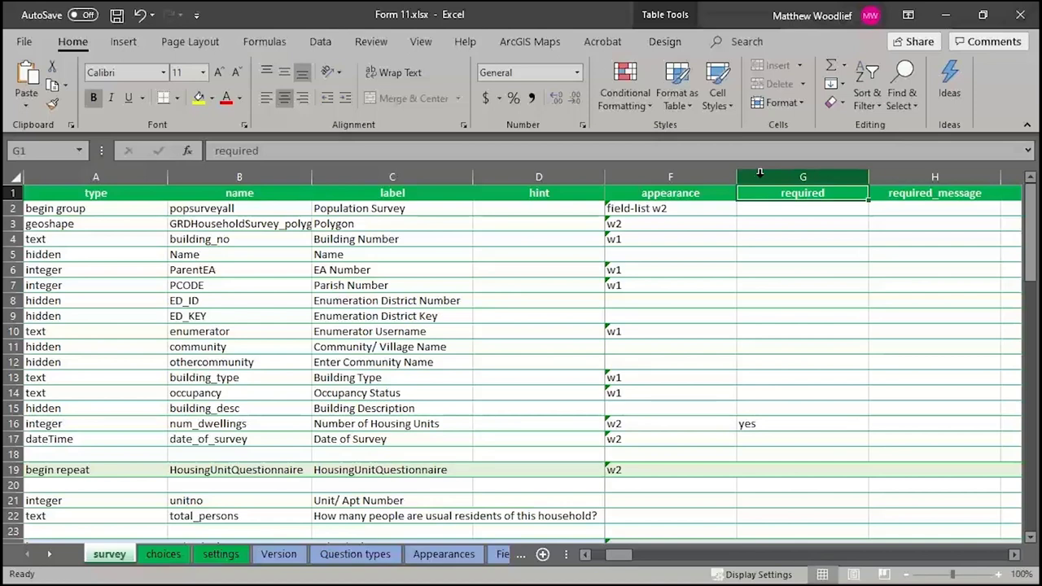
Switch to the Form 11.xlsx workbook in Excel and highlight the required column, followed by the constraint and constraint_message columns
left_click(759, 172)
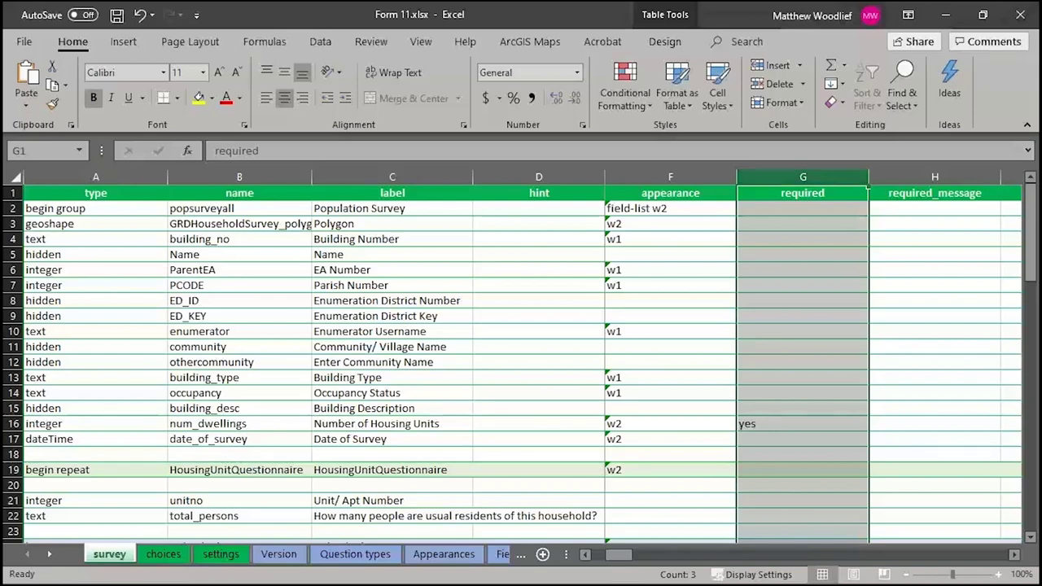
key("alt+Tab")
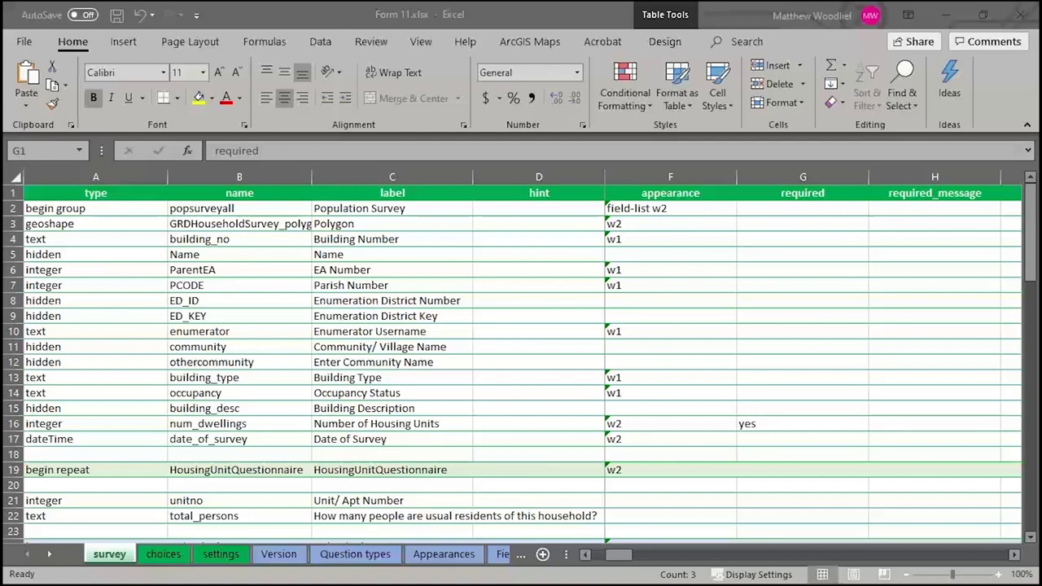
scroll(521, 358, "right", 2)
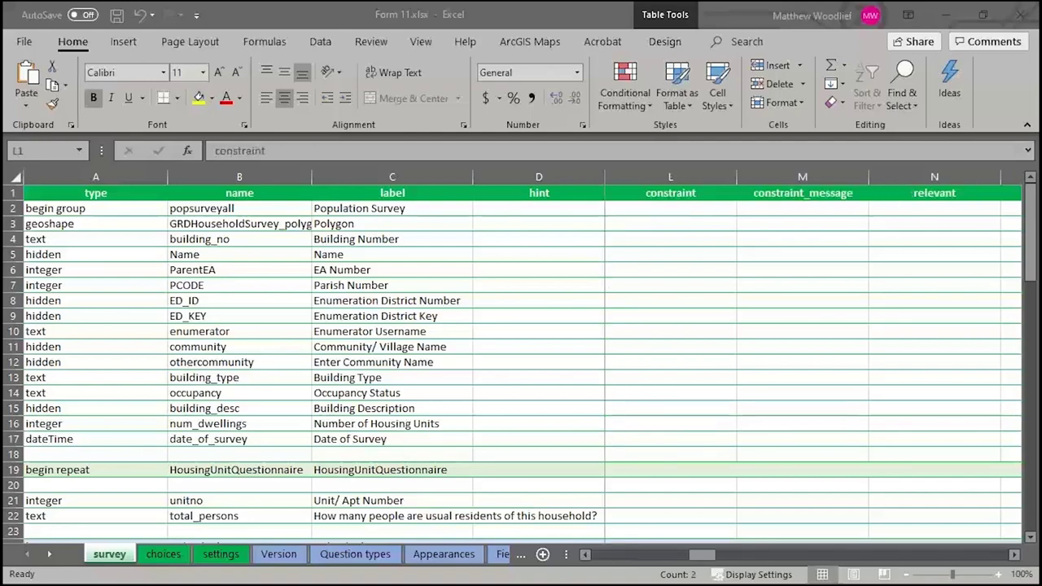
left_click(659, 175)
key("shift+Right")
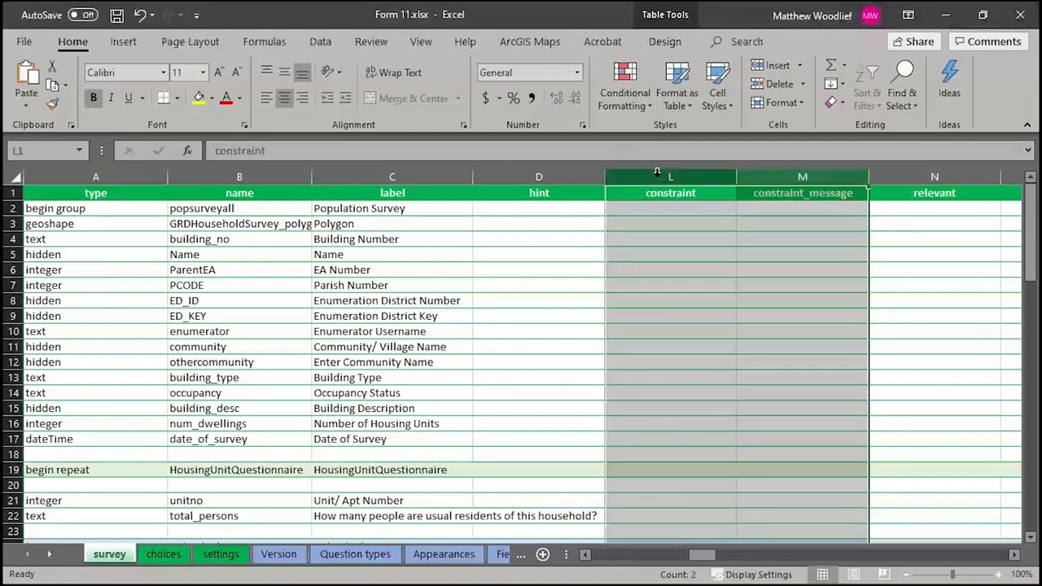